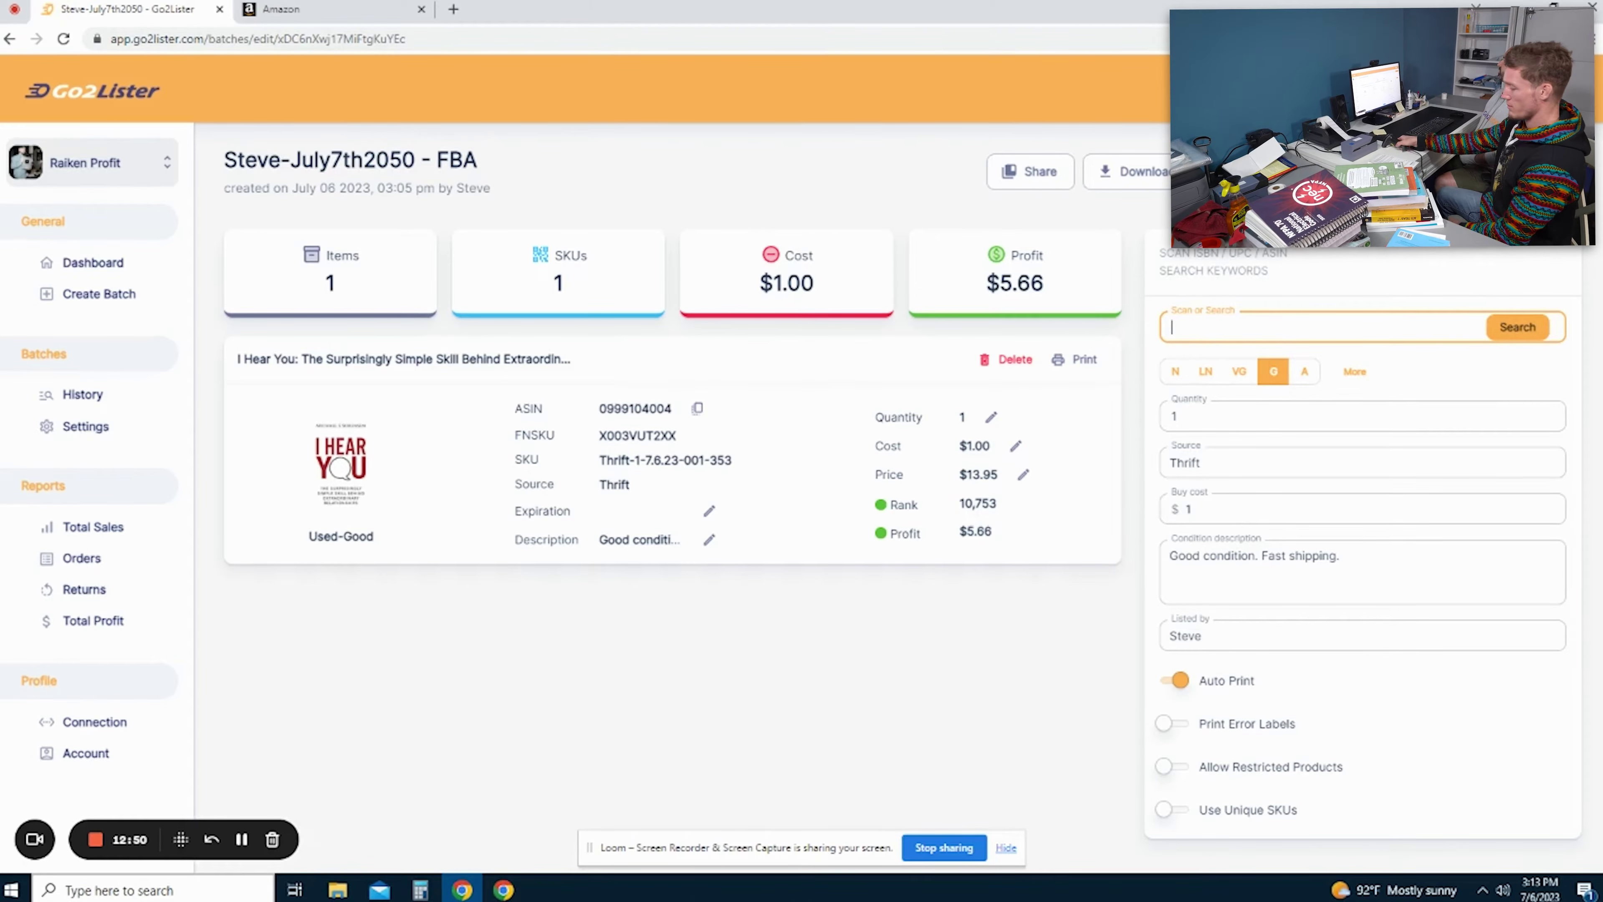
- Scan four more books into the batch as used-good, each with quantity 1, source Thrift and a $1 buy cost
text(978193)
key(Return)
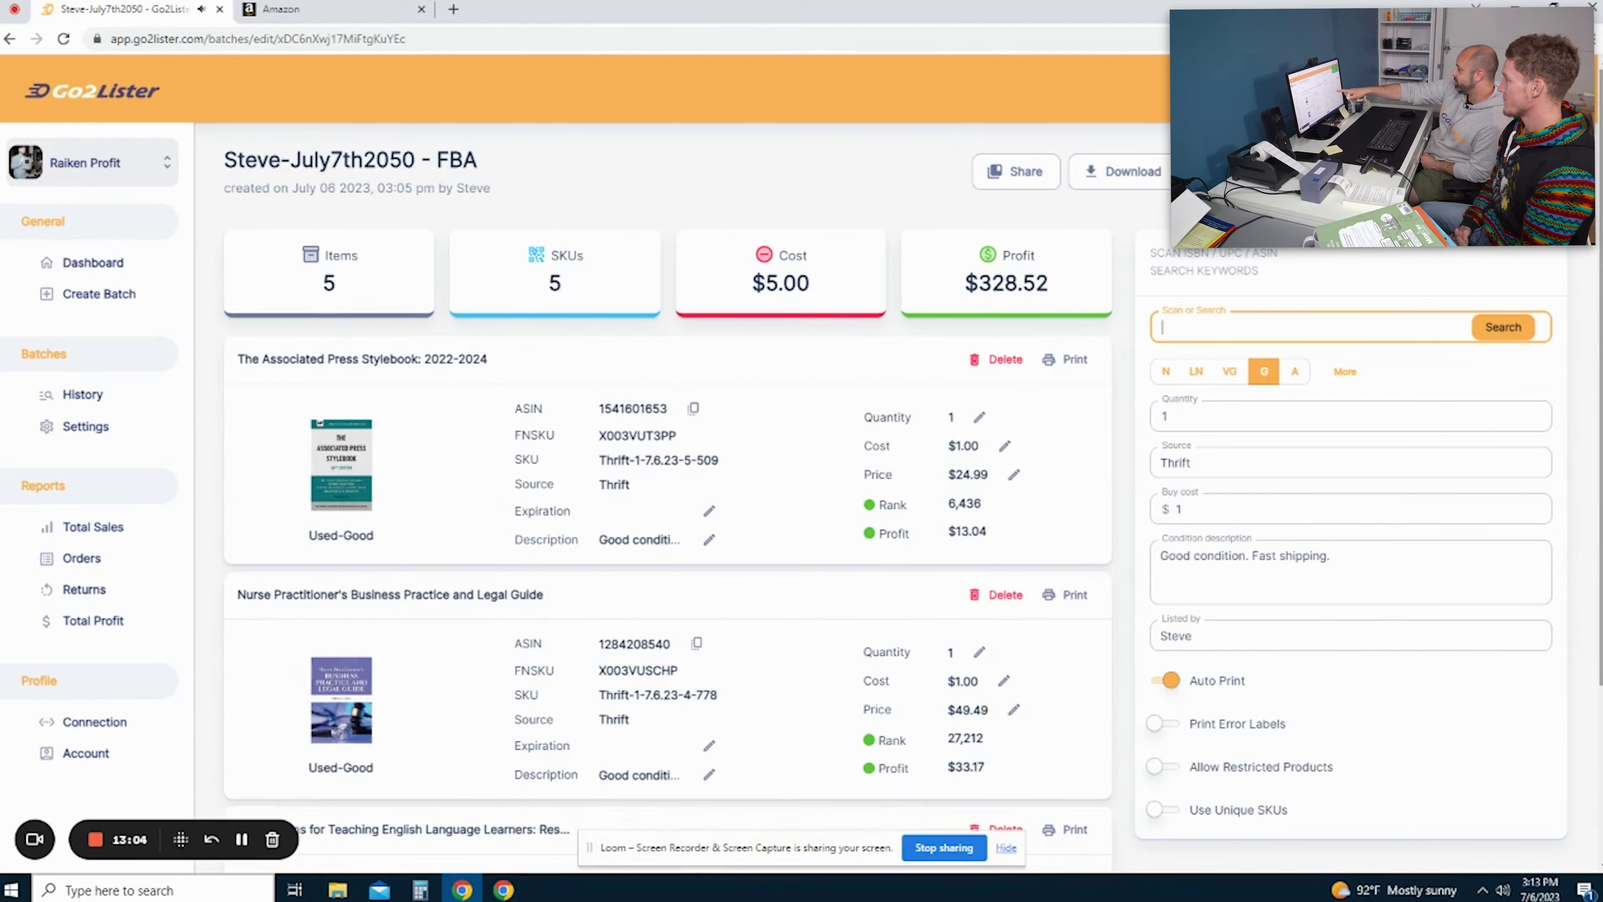
- Open the Amazon listing of Top 200 Drugs Made Easy from the batch and examine its new and used price history
scroll(622, 539, down, 8)
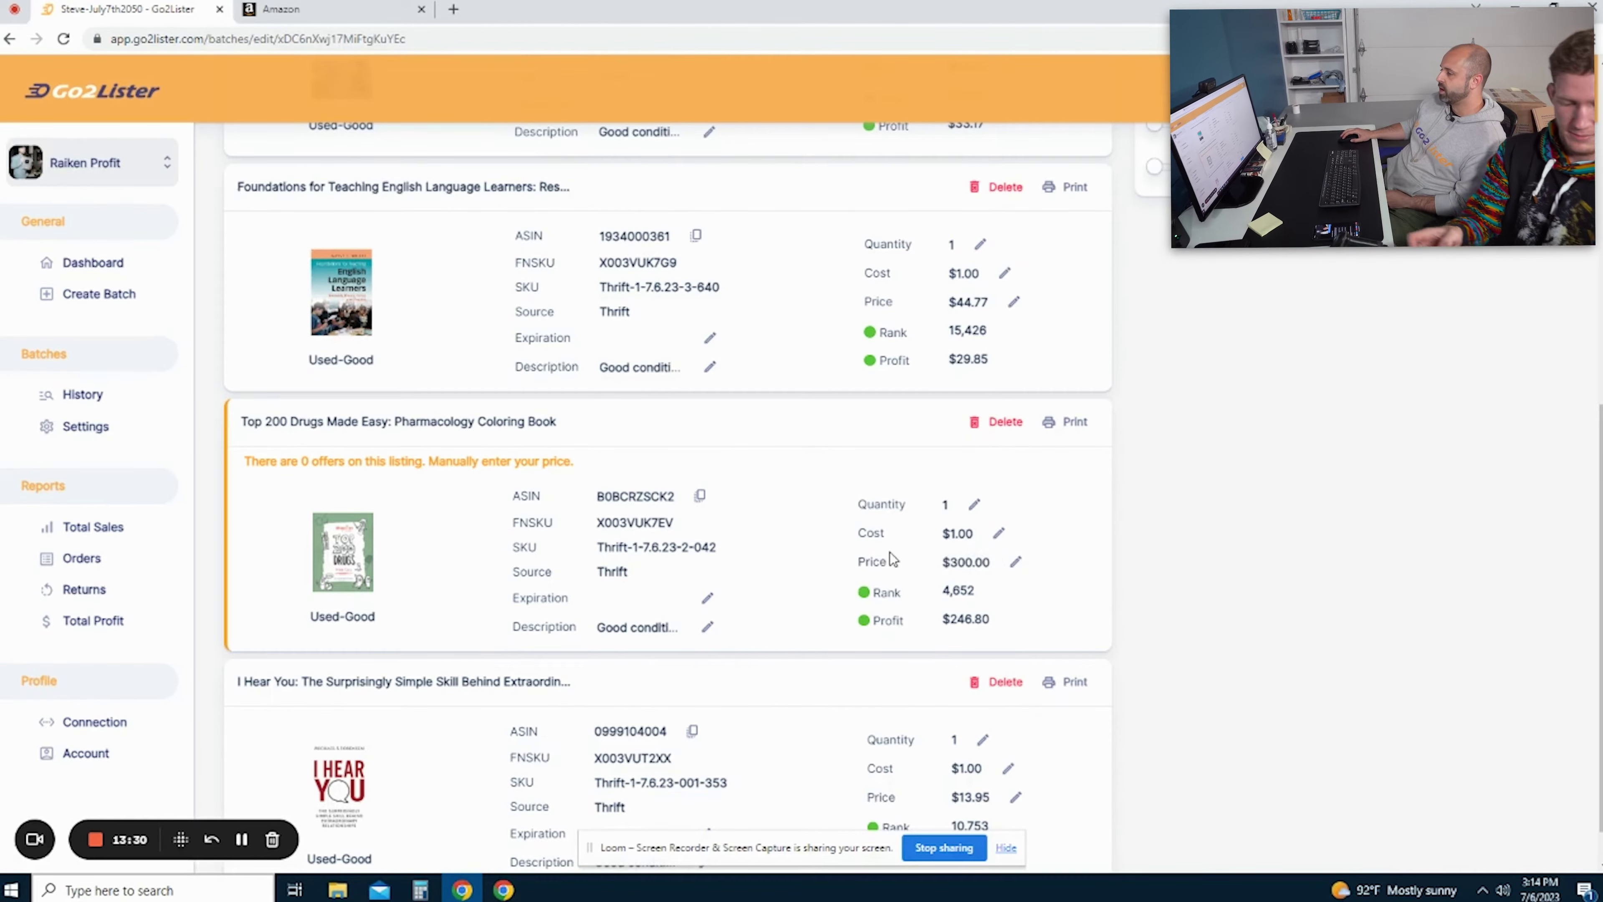
click(626, 497)
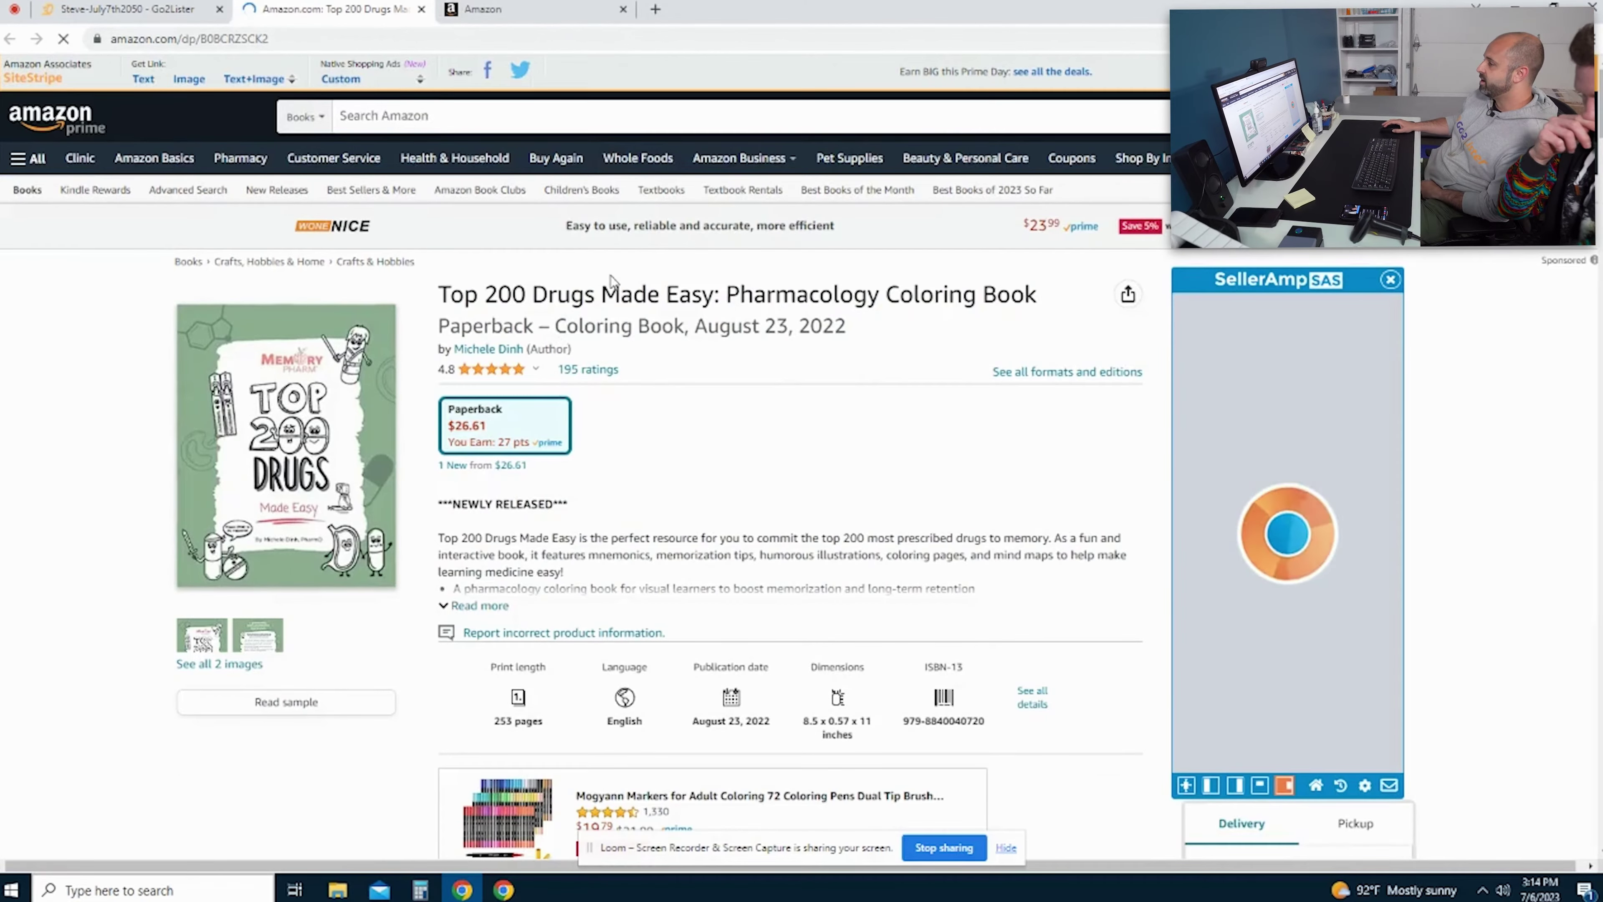
scroll(558, 382, down, 5)
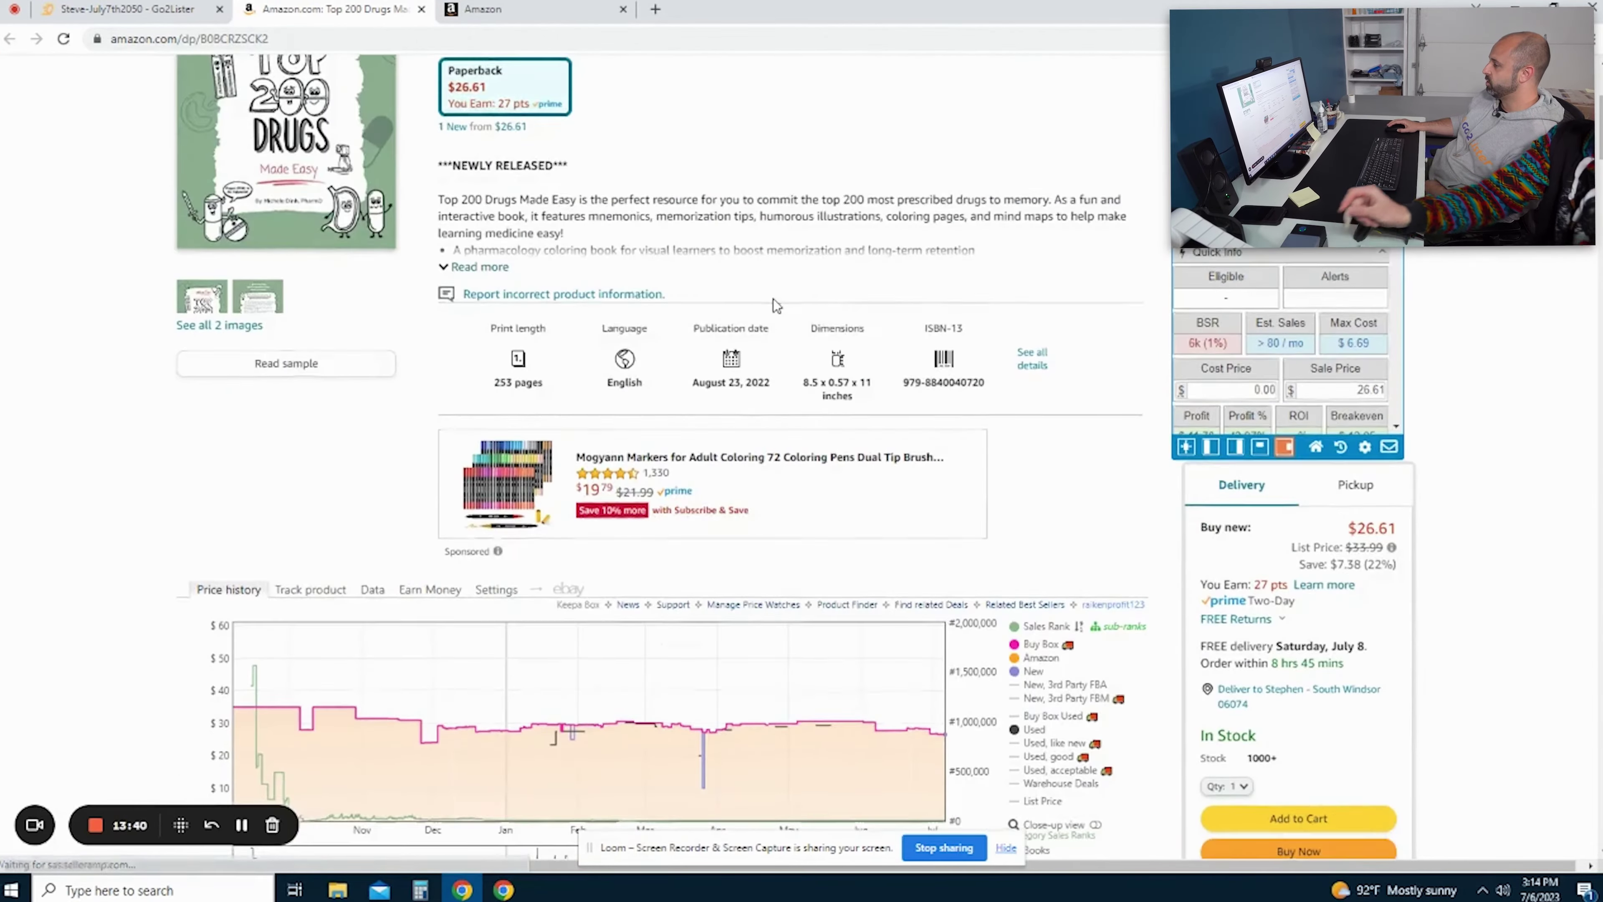
scroll(558, 381, down, 3)
mouse_move(1033, 564)
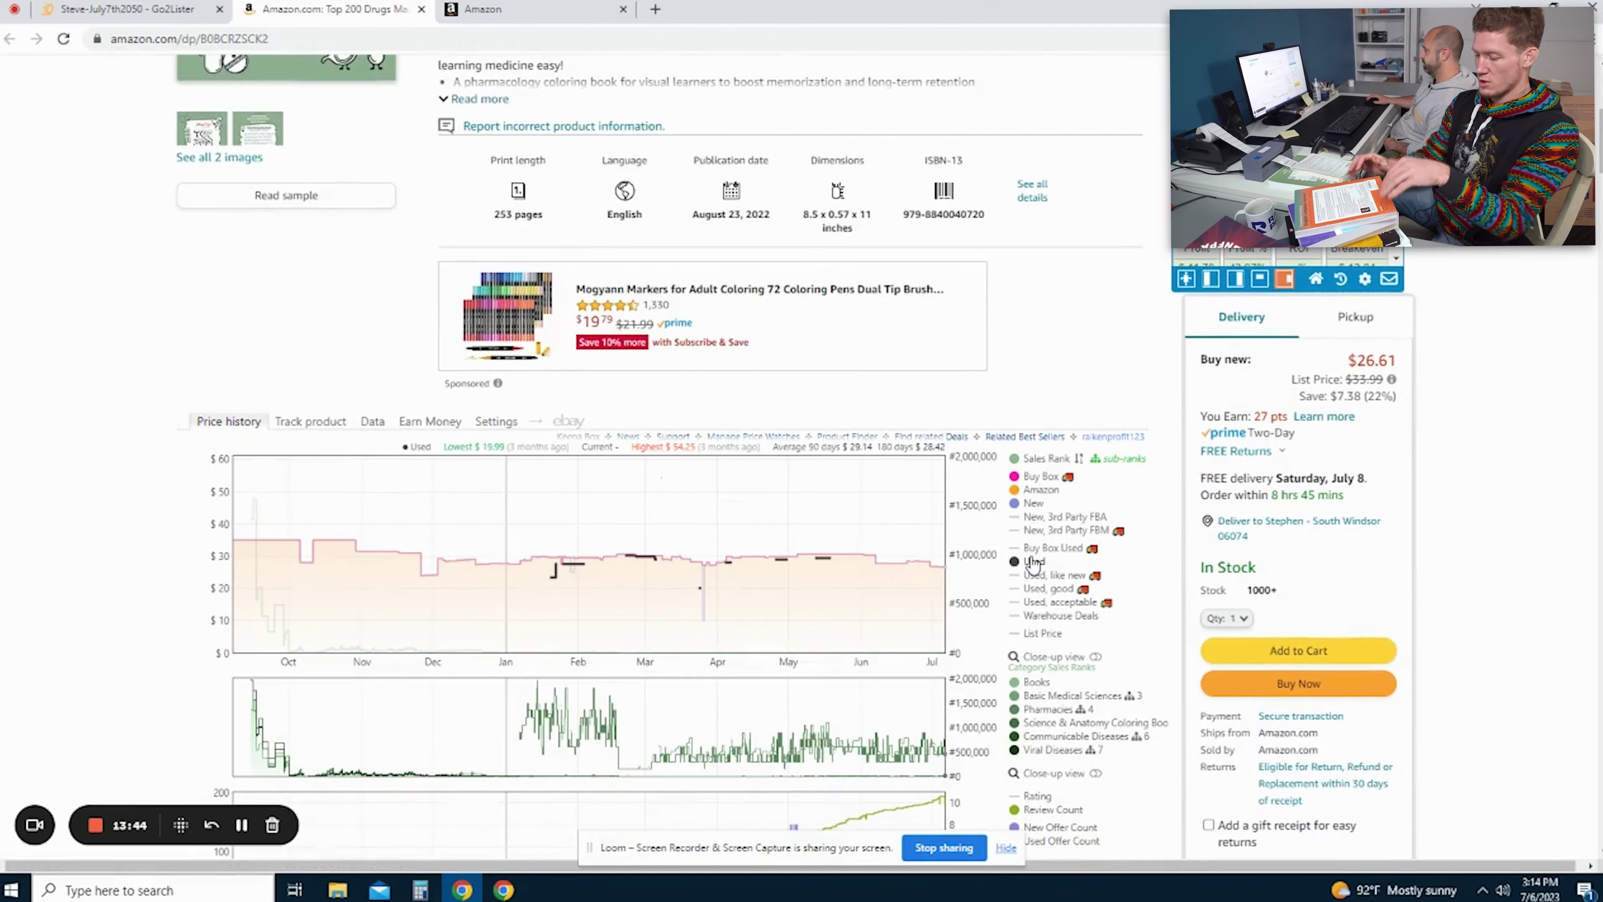
scroll(1027, 442, up, 2)
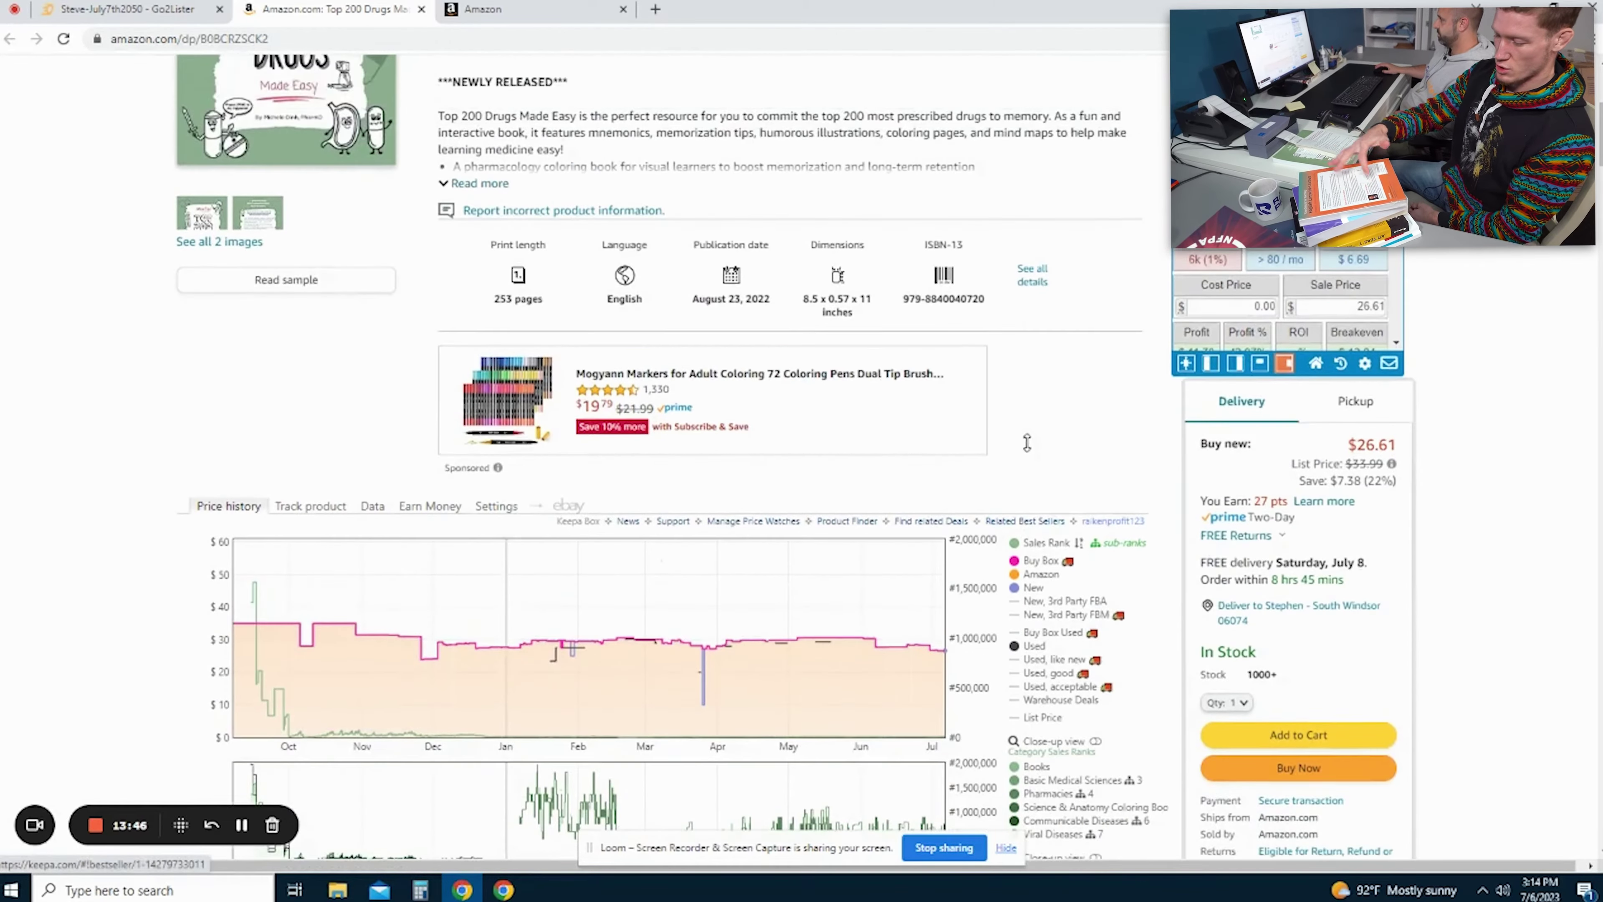
scroll(1027, 442, up, 4)
scroll(1015, 467, down, 6)
scroll(1015, 467, down, 2)
scroll(984, 454, up, 8)
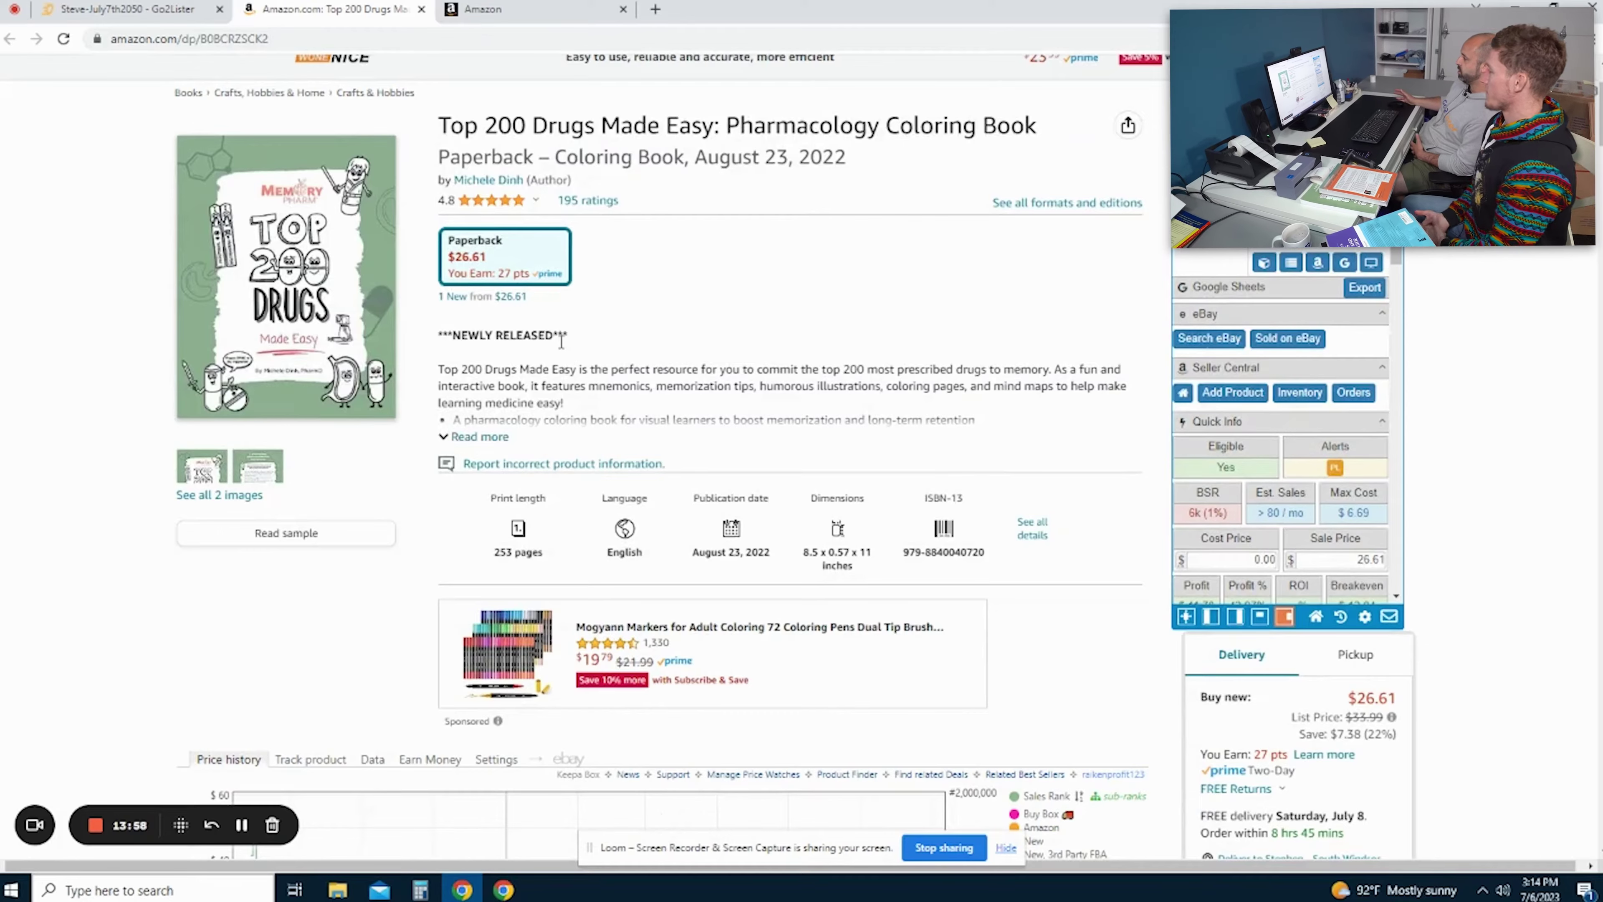
scroll(597, 373, down, 5)
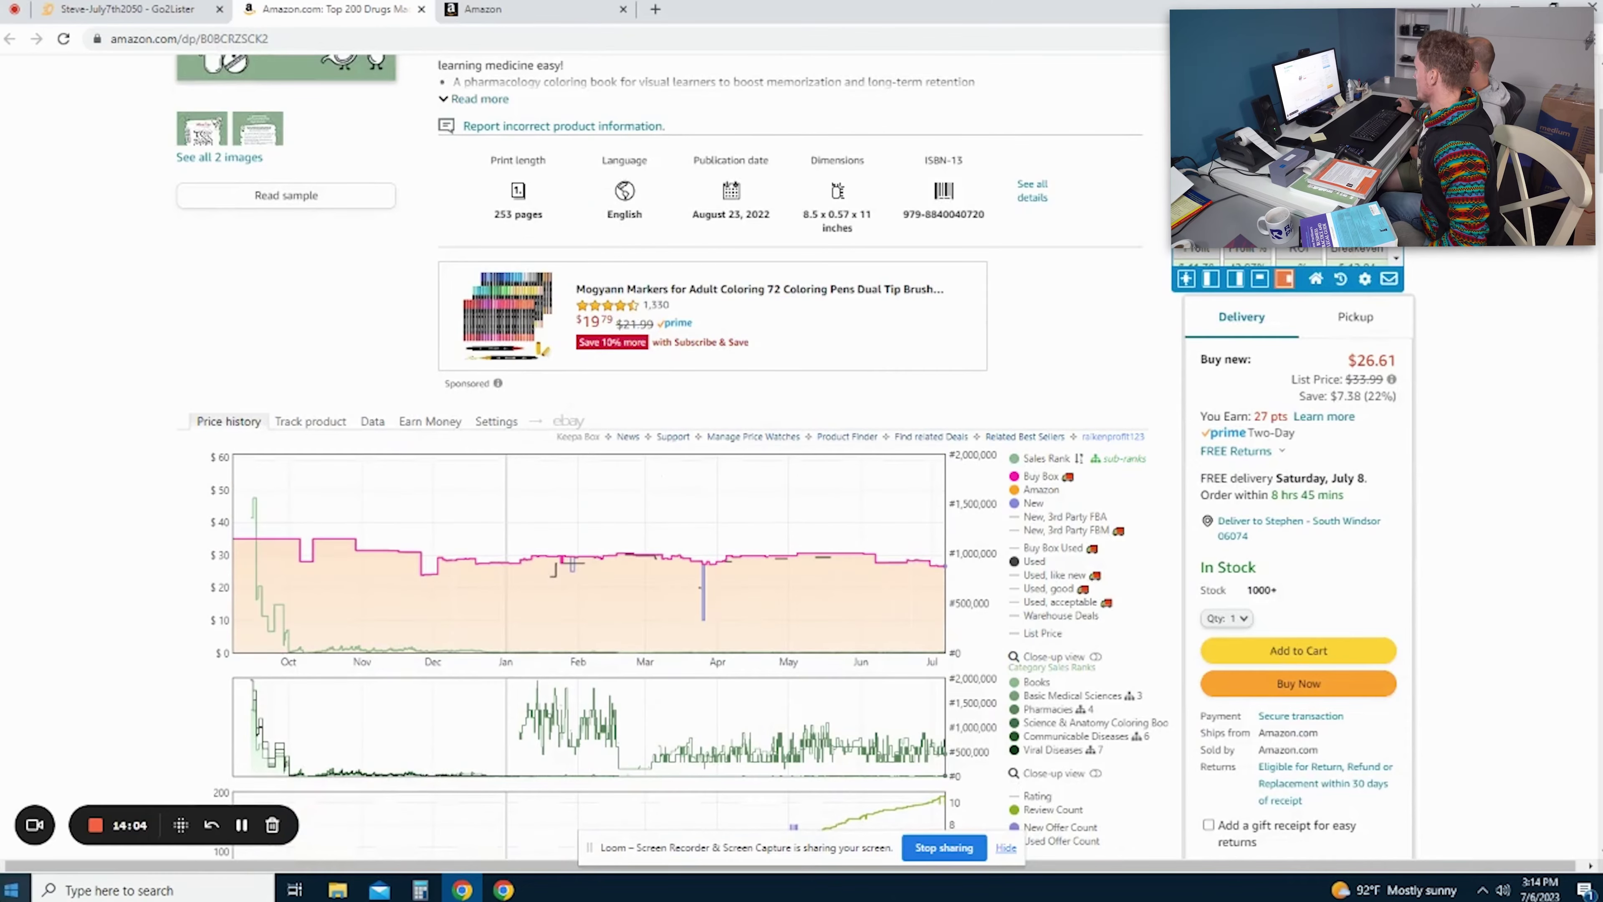
scroll(631, 442, up, 5)
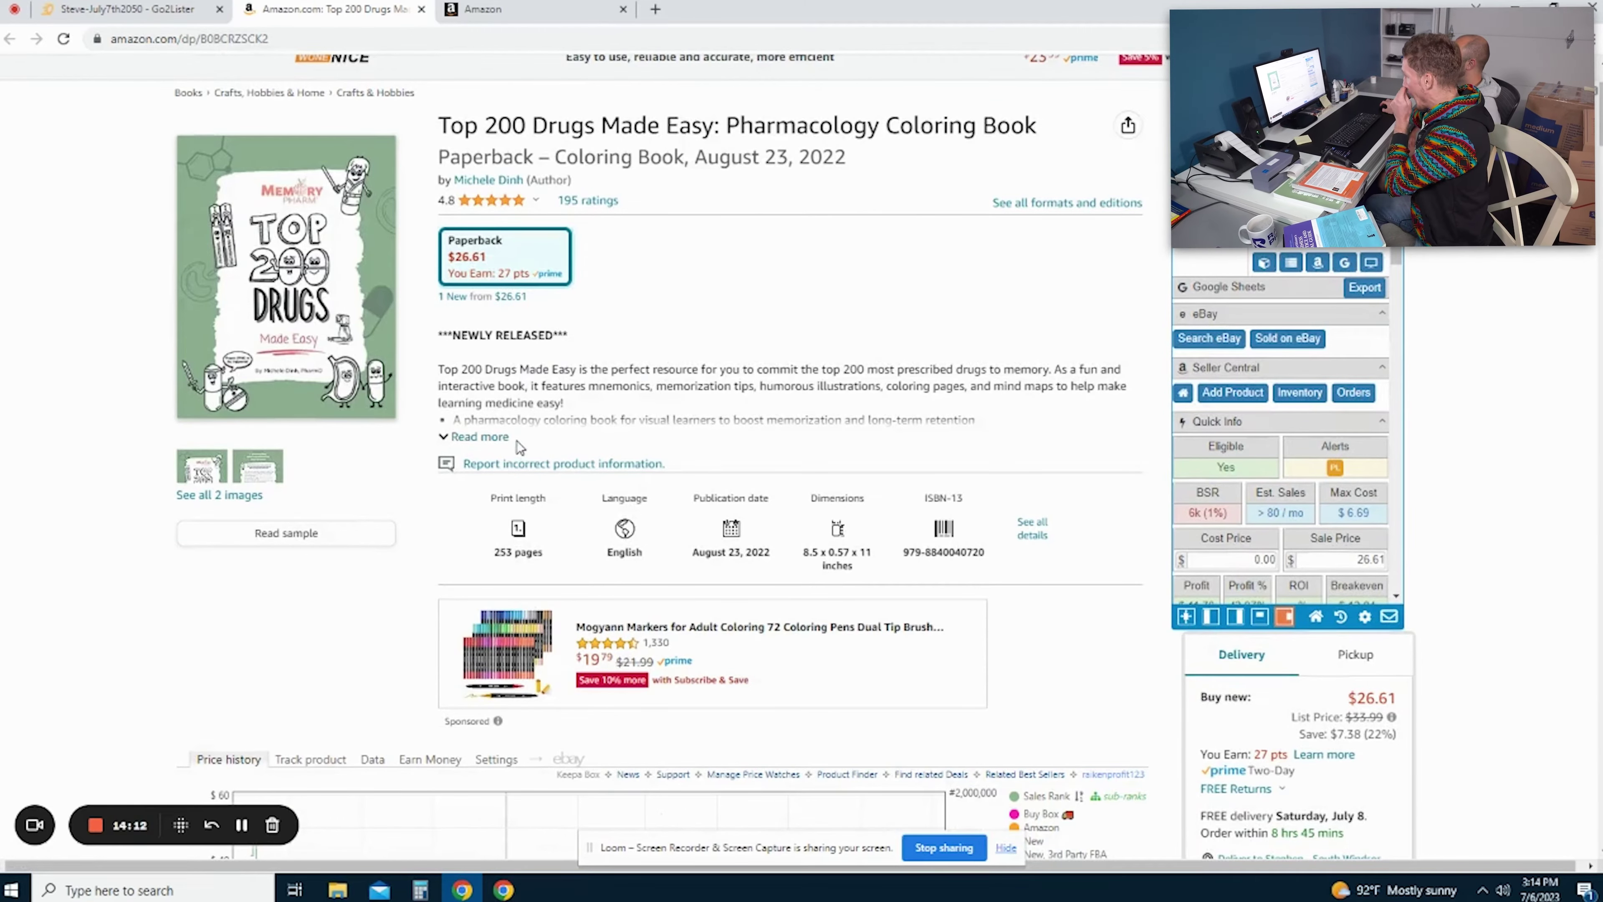
- Expand the coloring book's description and check its recent Buy Box price and sales rank on the Keepa chart
click(480, 437)
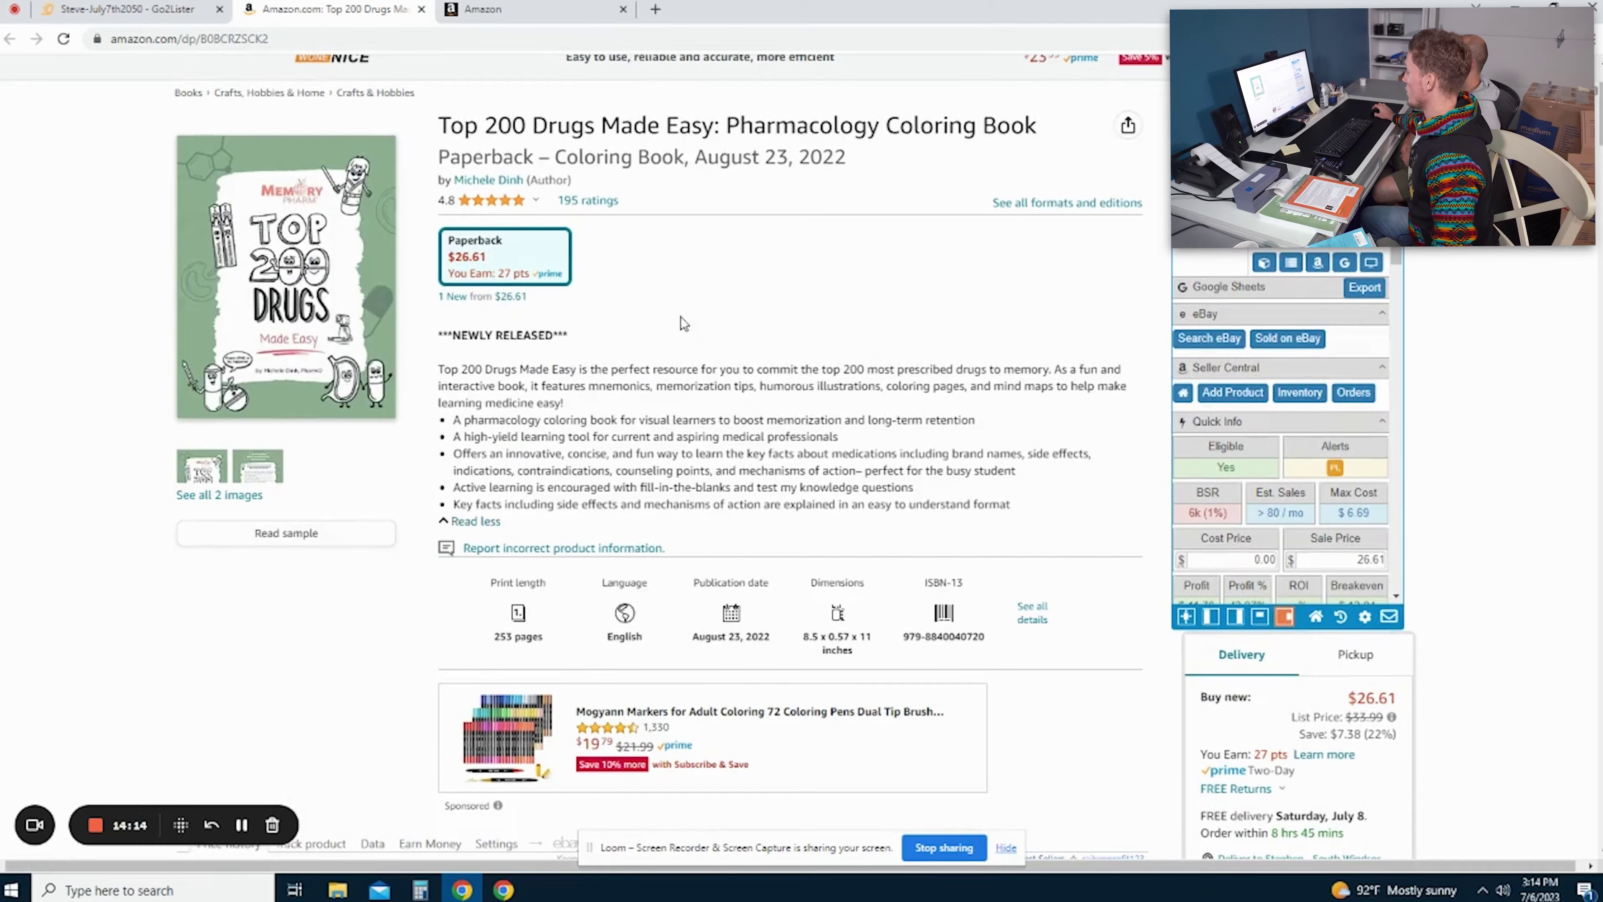
scroll(584, 365, down, 1)
scroll(579, 370, down, 3)
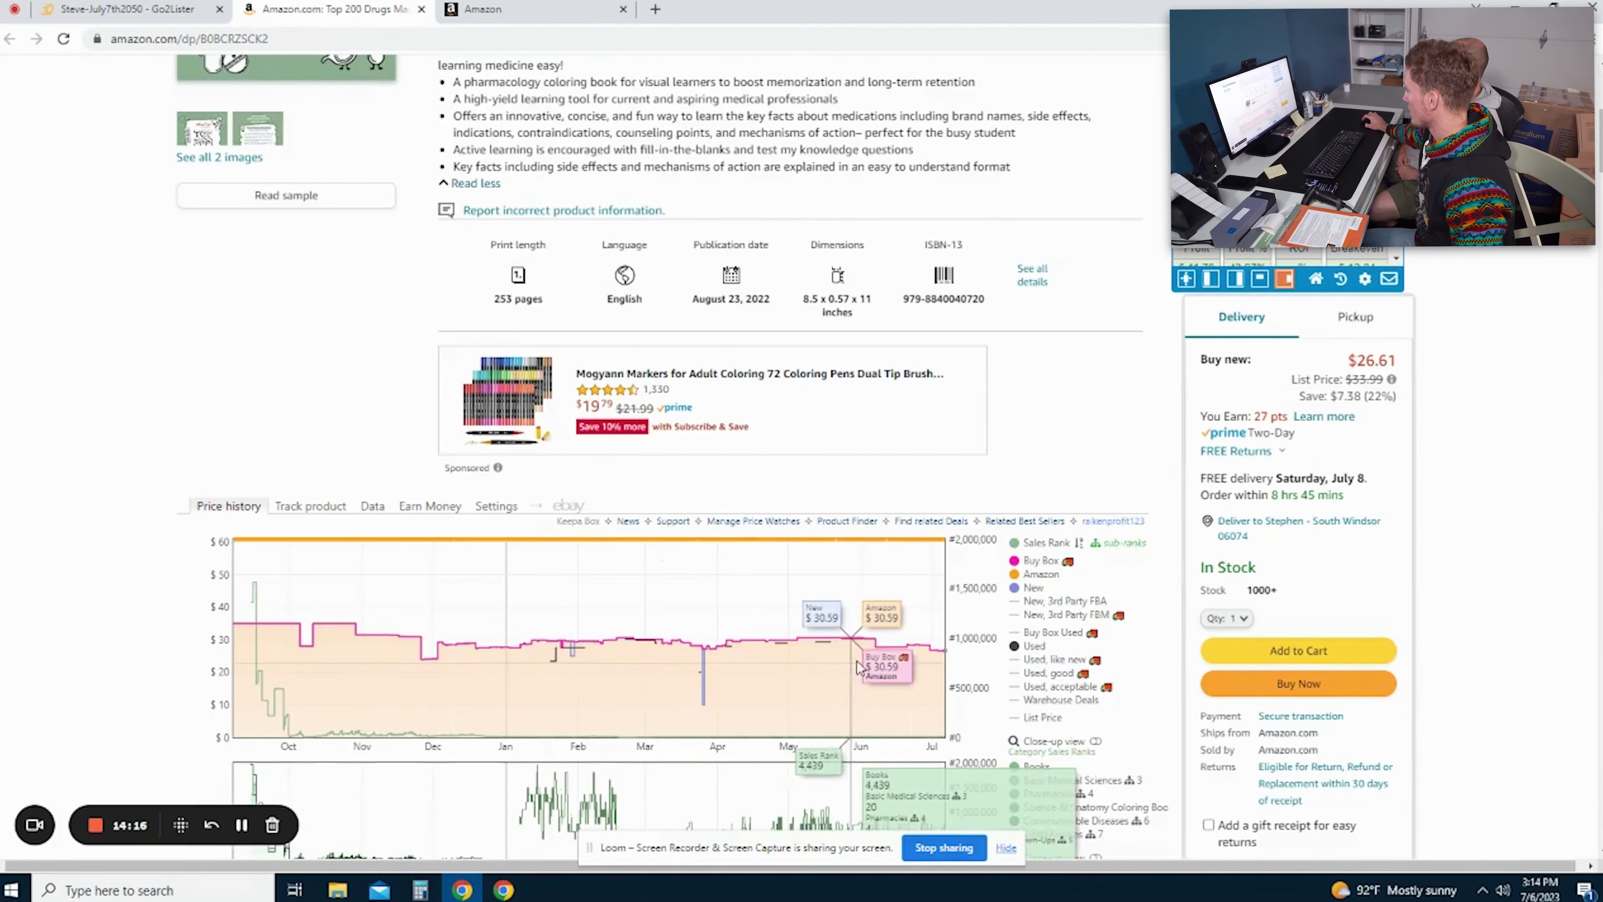
scroll(883, 666, down, 3)
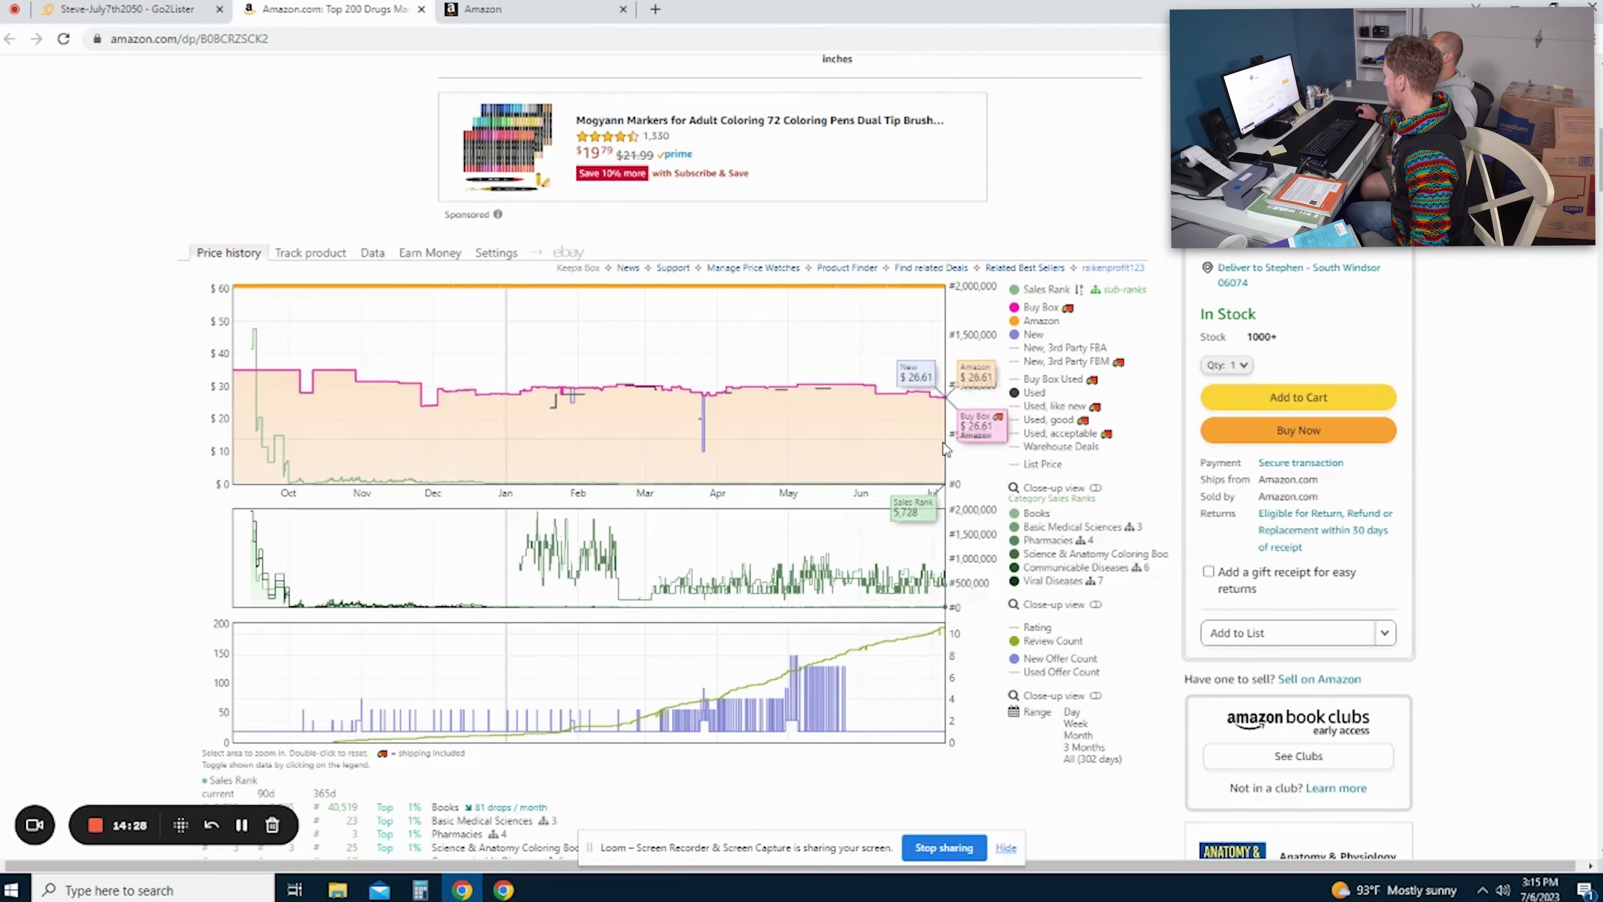
- Return to the Go2Lister batch and set the price of Top 200 Drugs Made Easy to $25
click(152, 9)
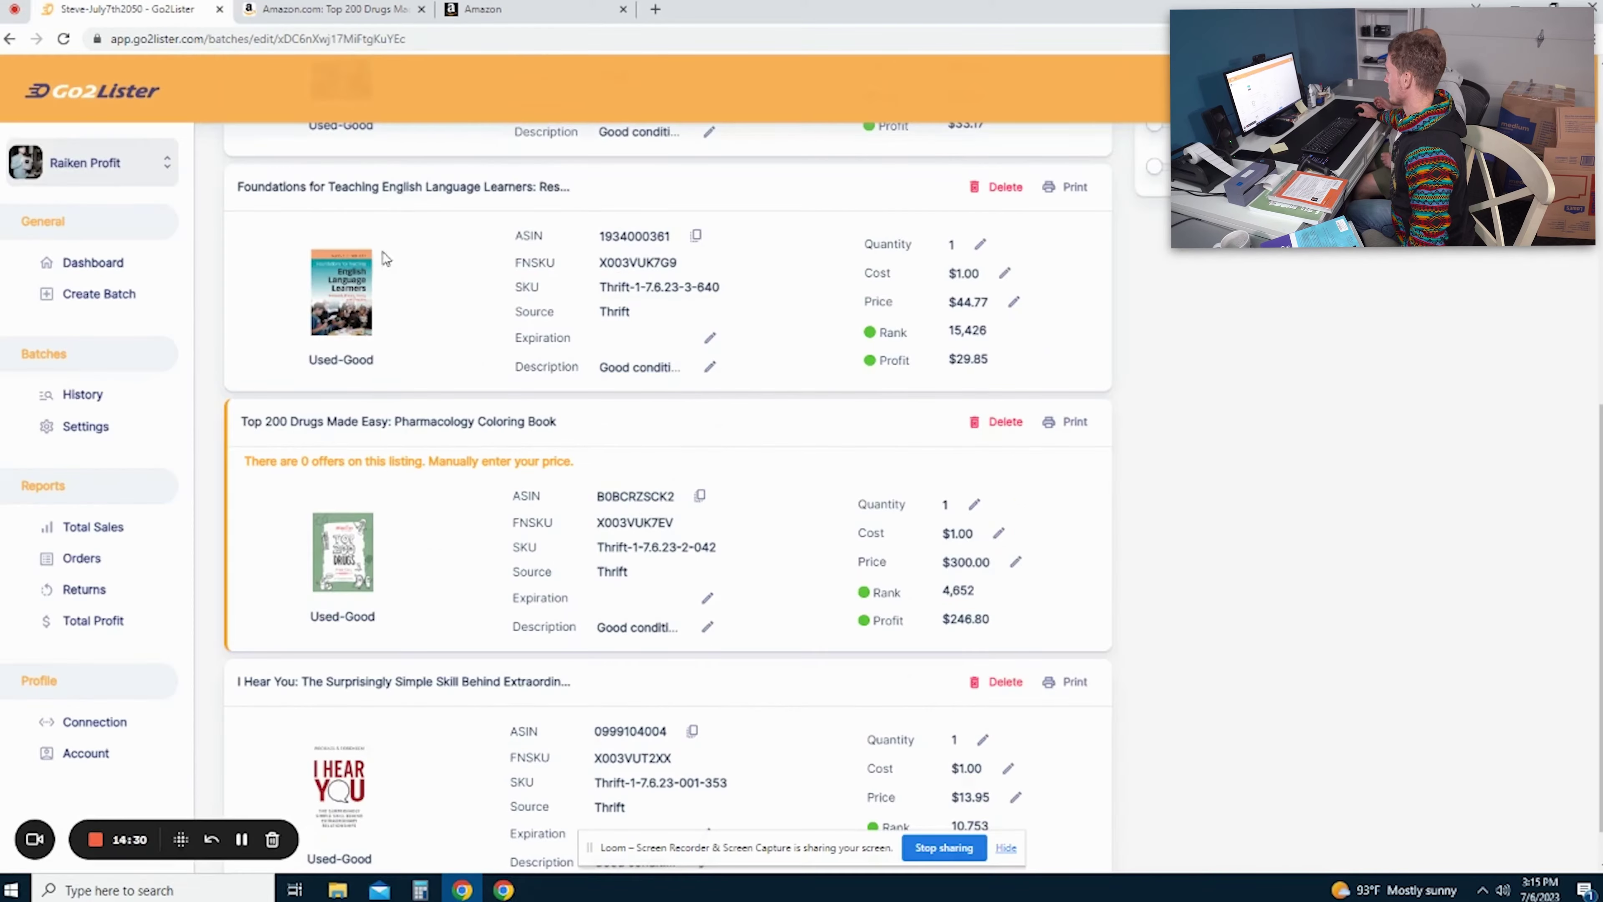
click(1016, 562)
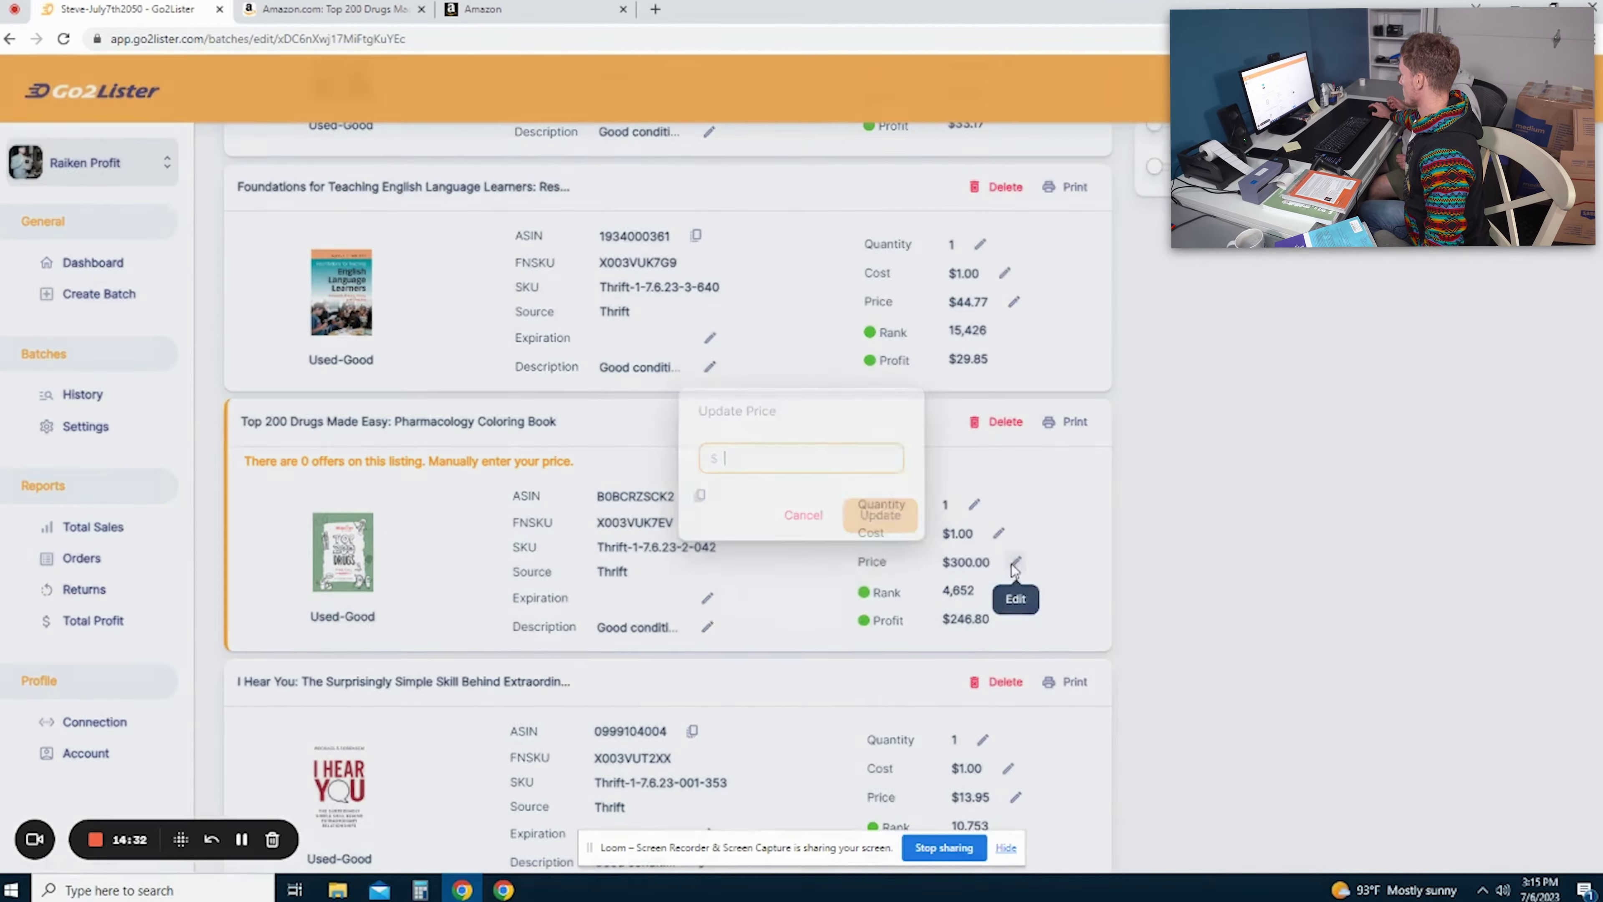
text(25)
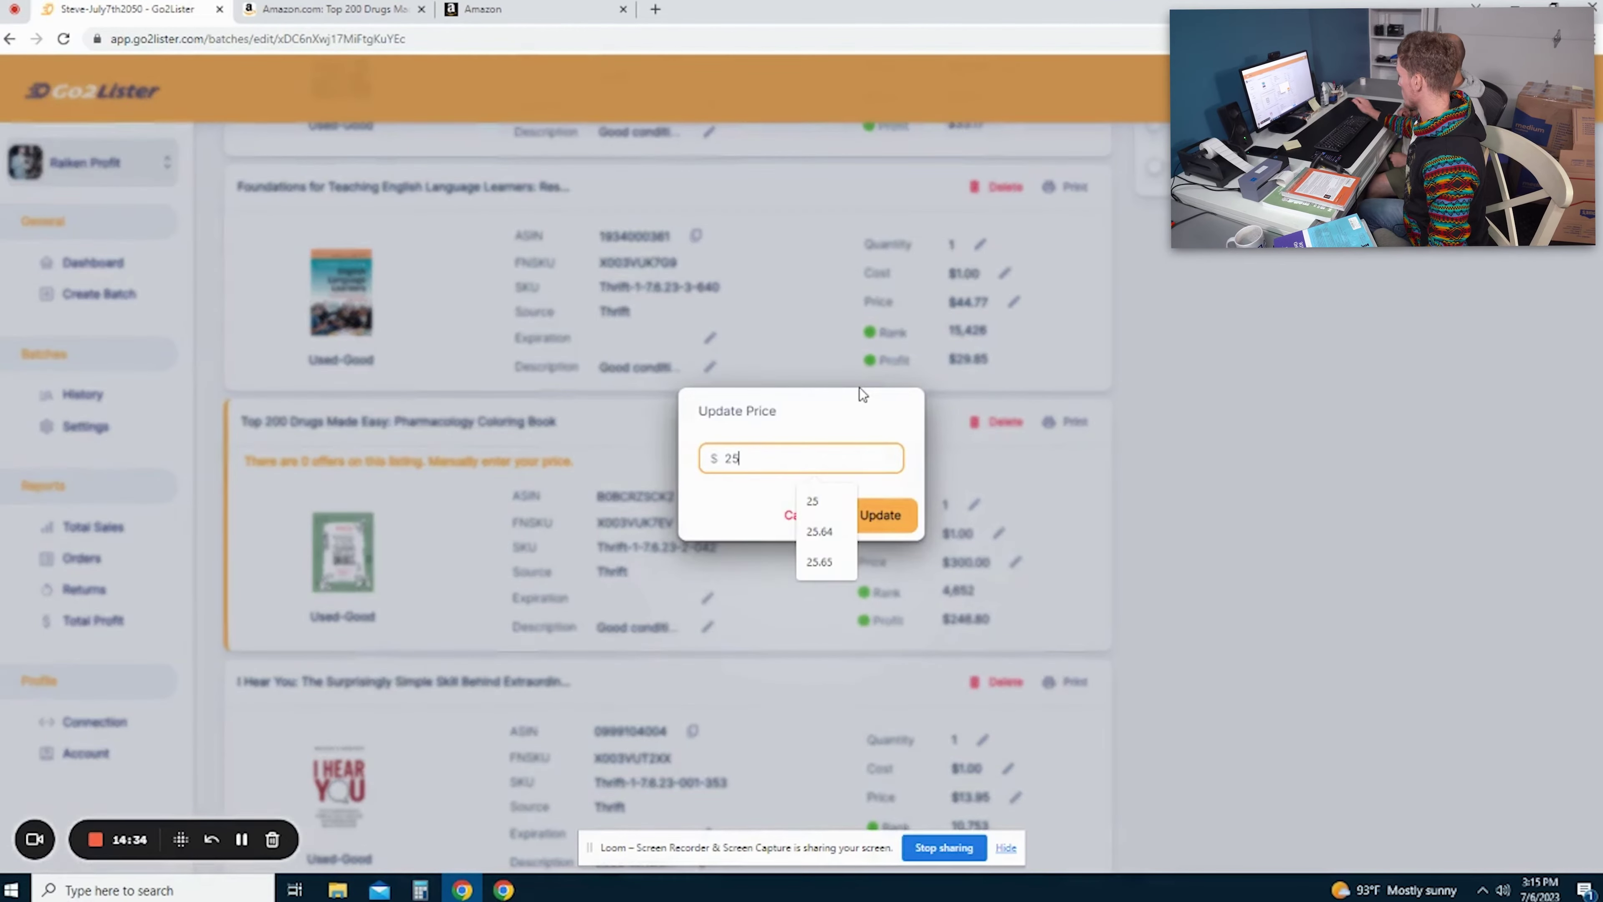
key(BackSpace)
key(BackSpace)
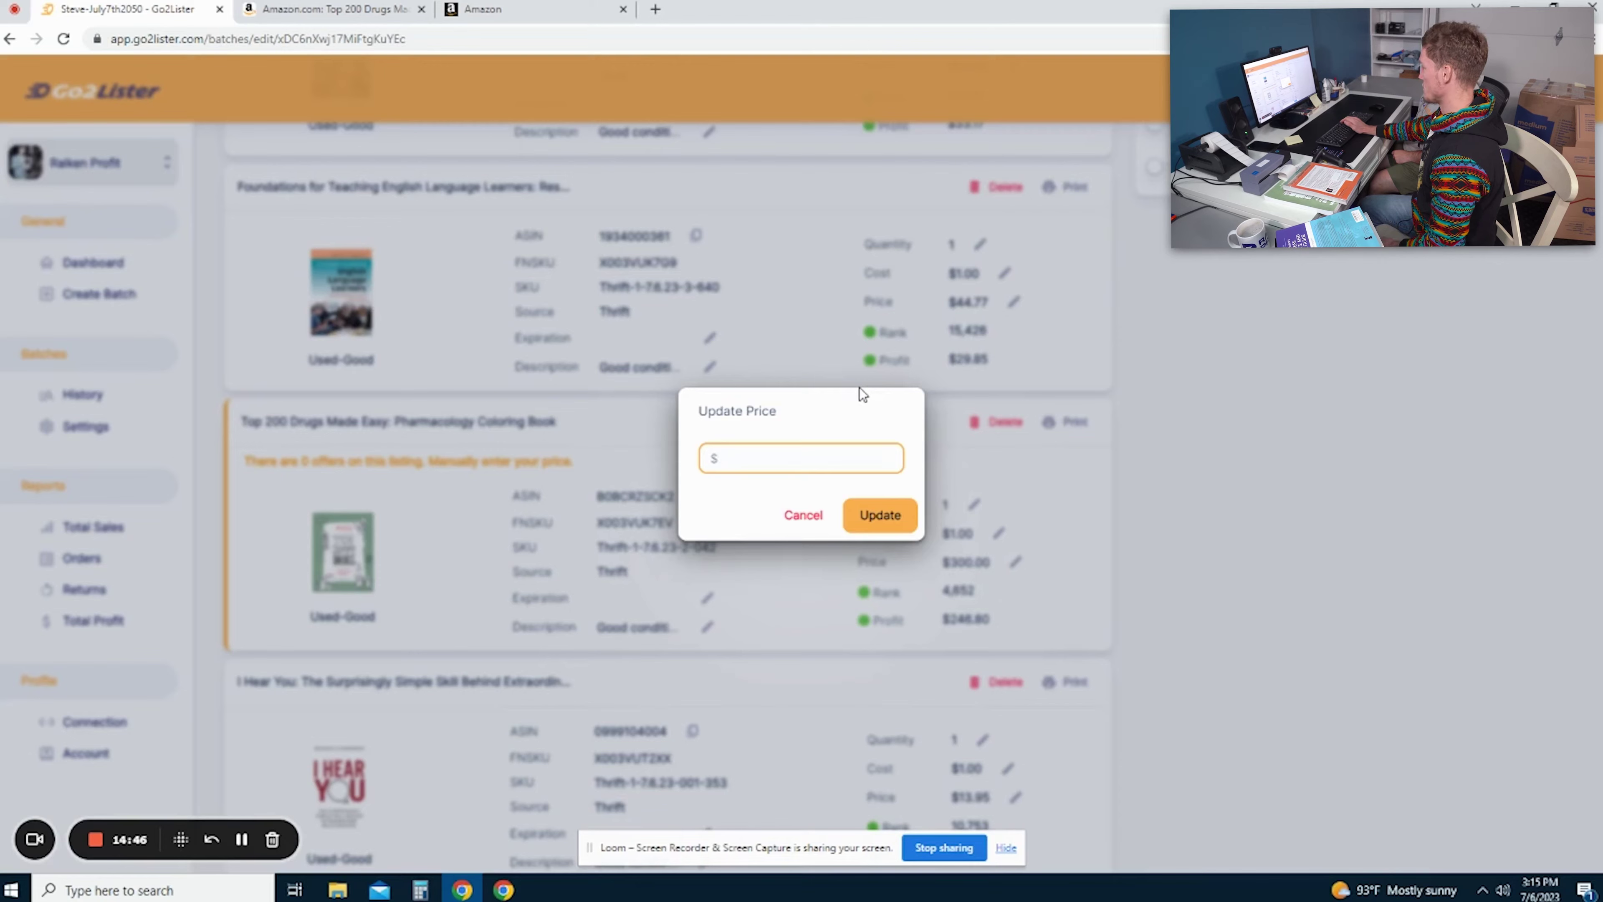
text(25)
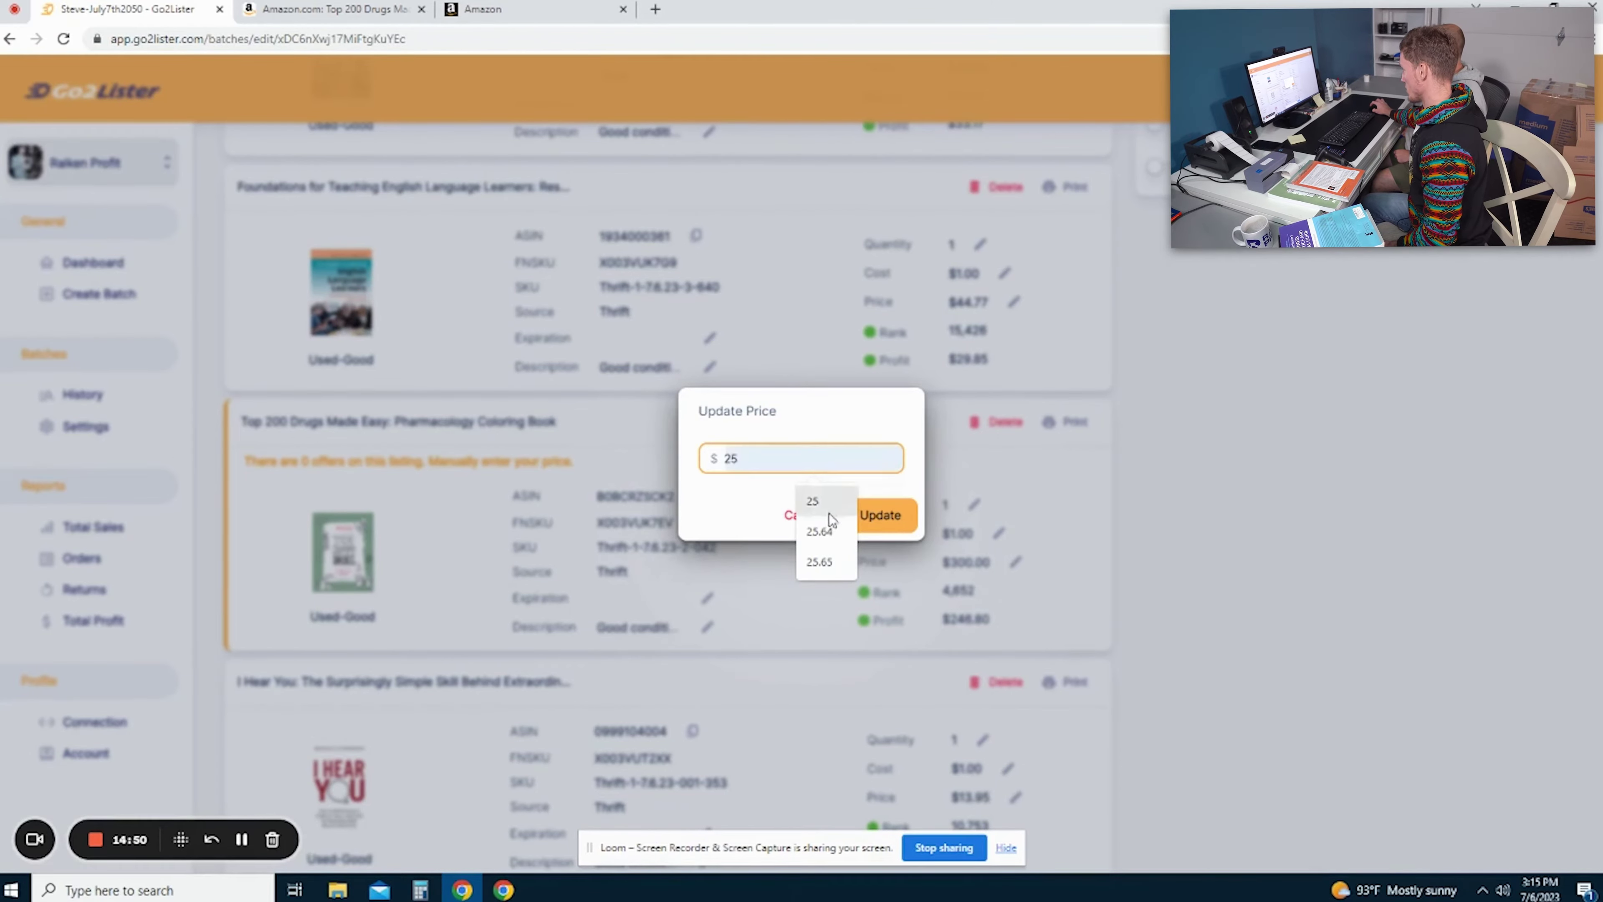
click(859, 528)
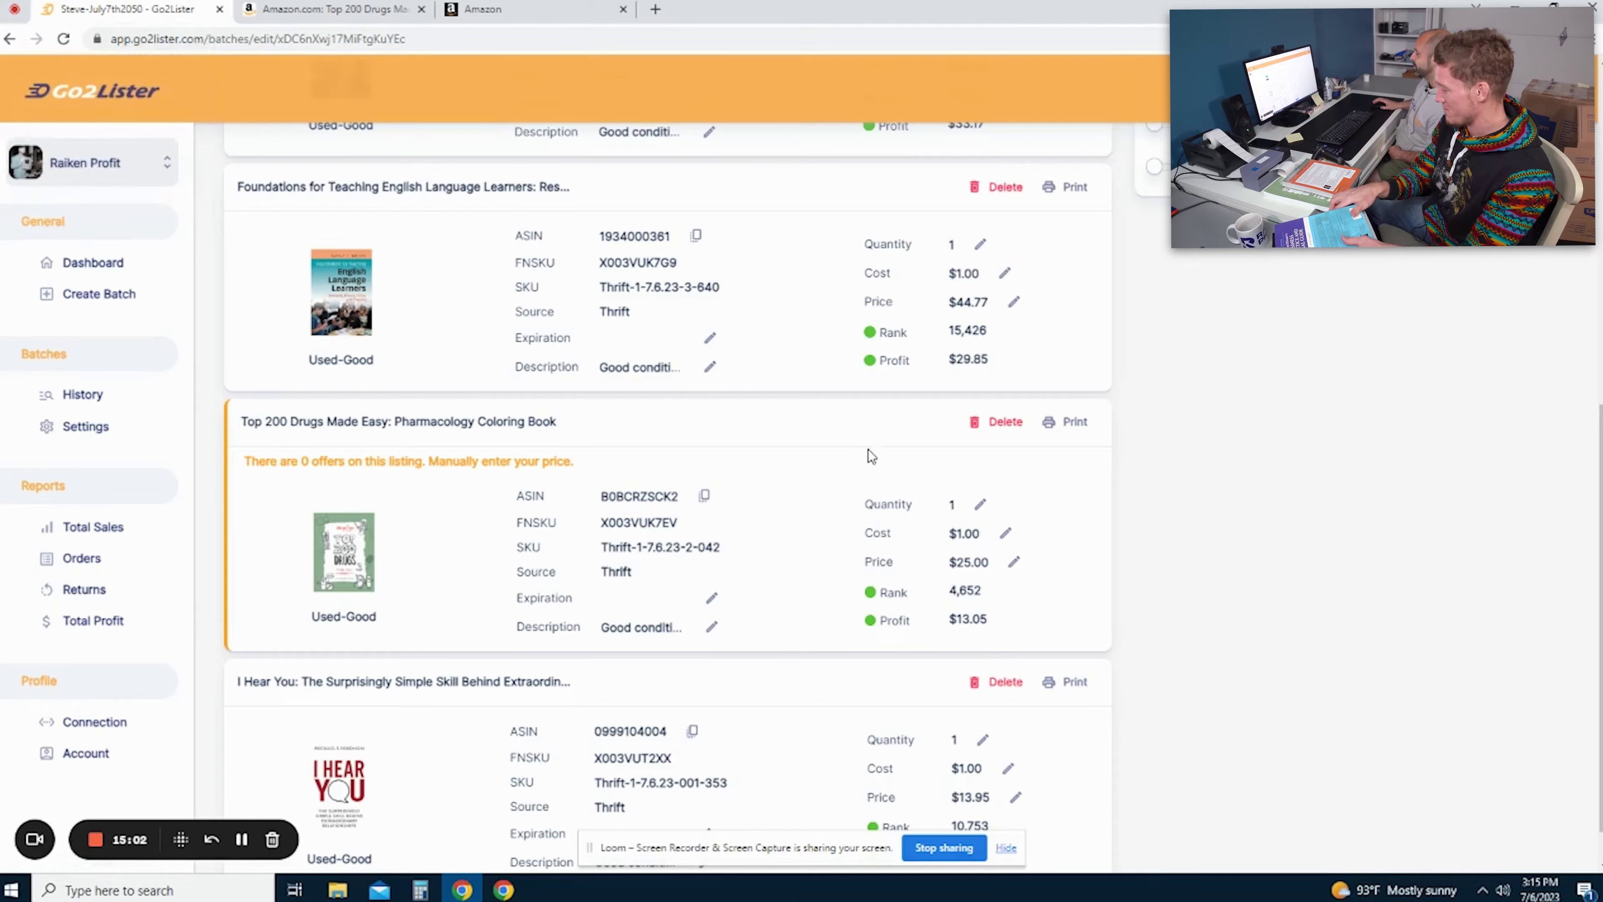
- Scan five more books into the batch as used-good, keeping the Thrift source and $1 buy cost
scroll(663, 459, up, 5)
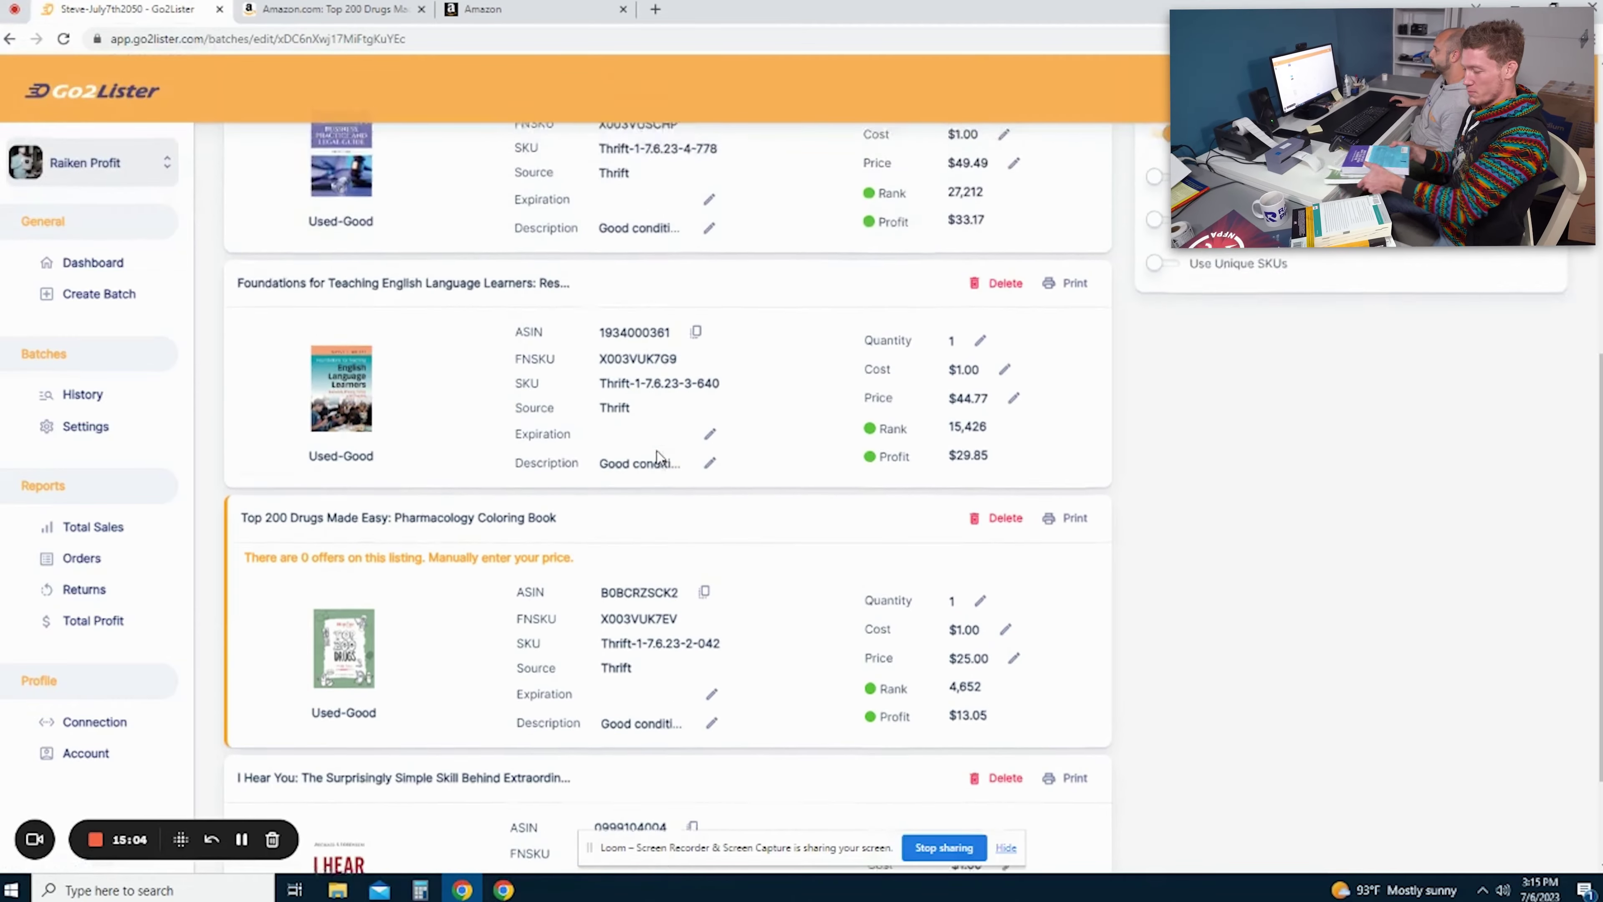
scroll(443, 283, up, 3)
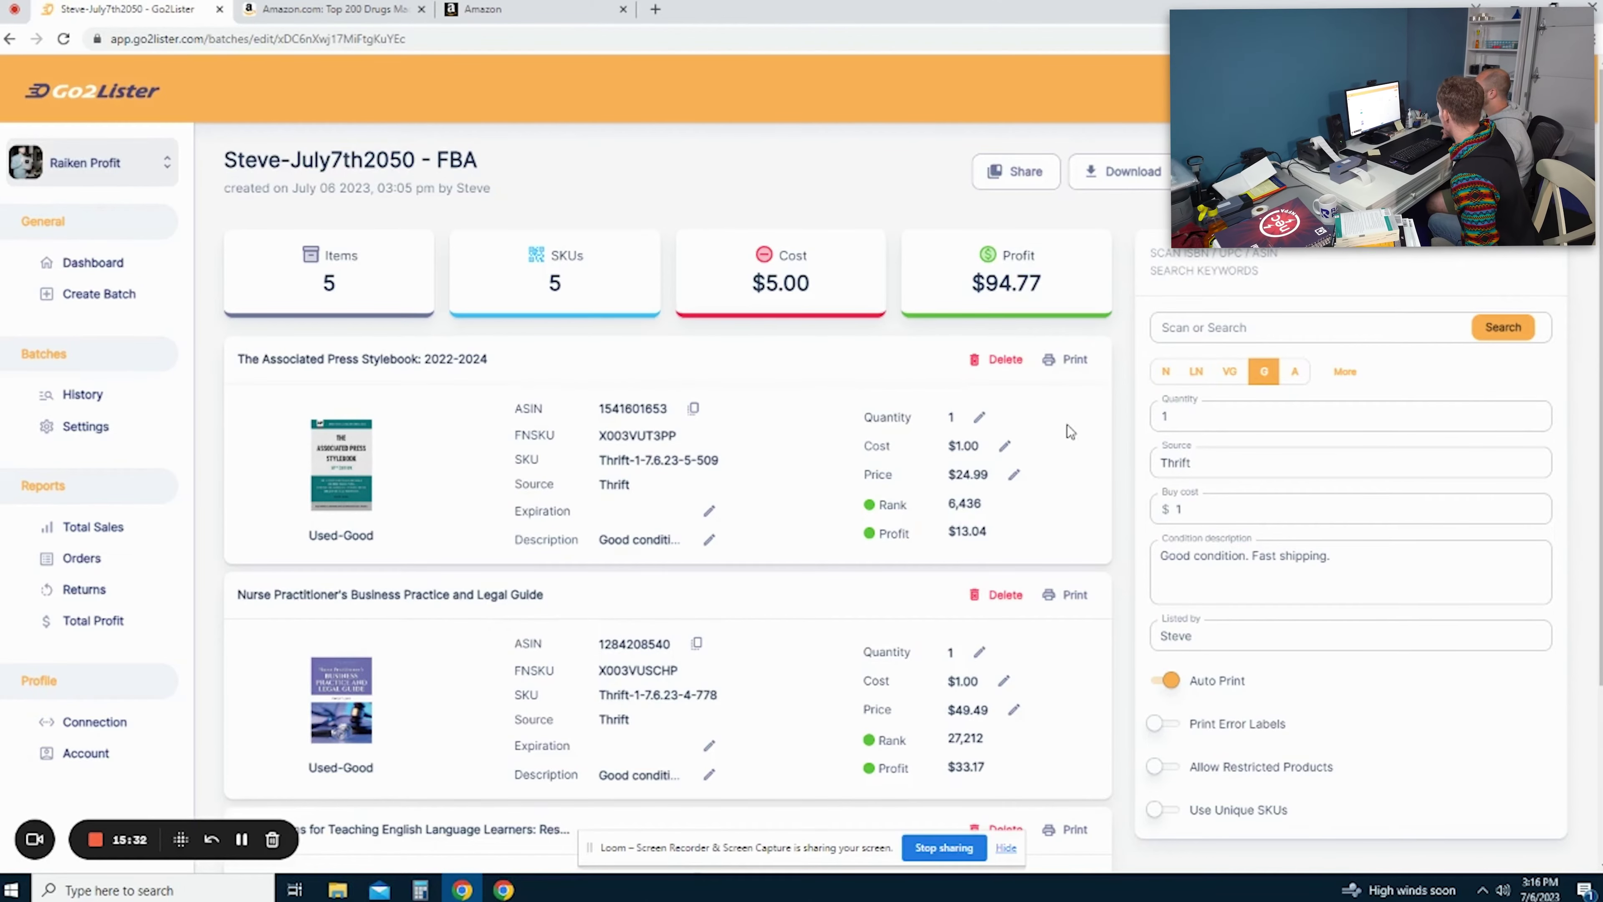
click(1207, 323)
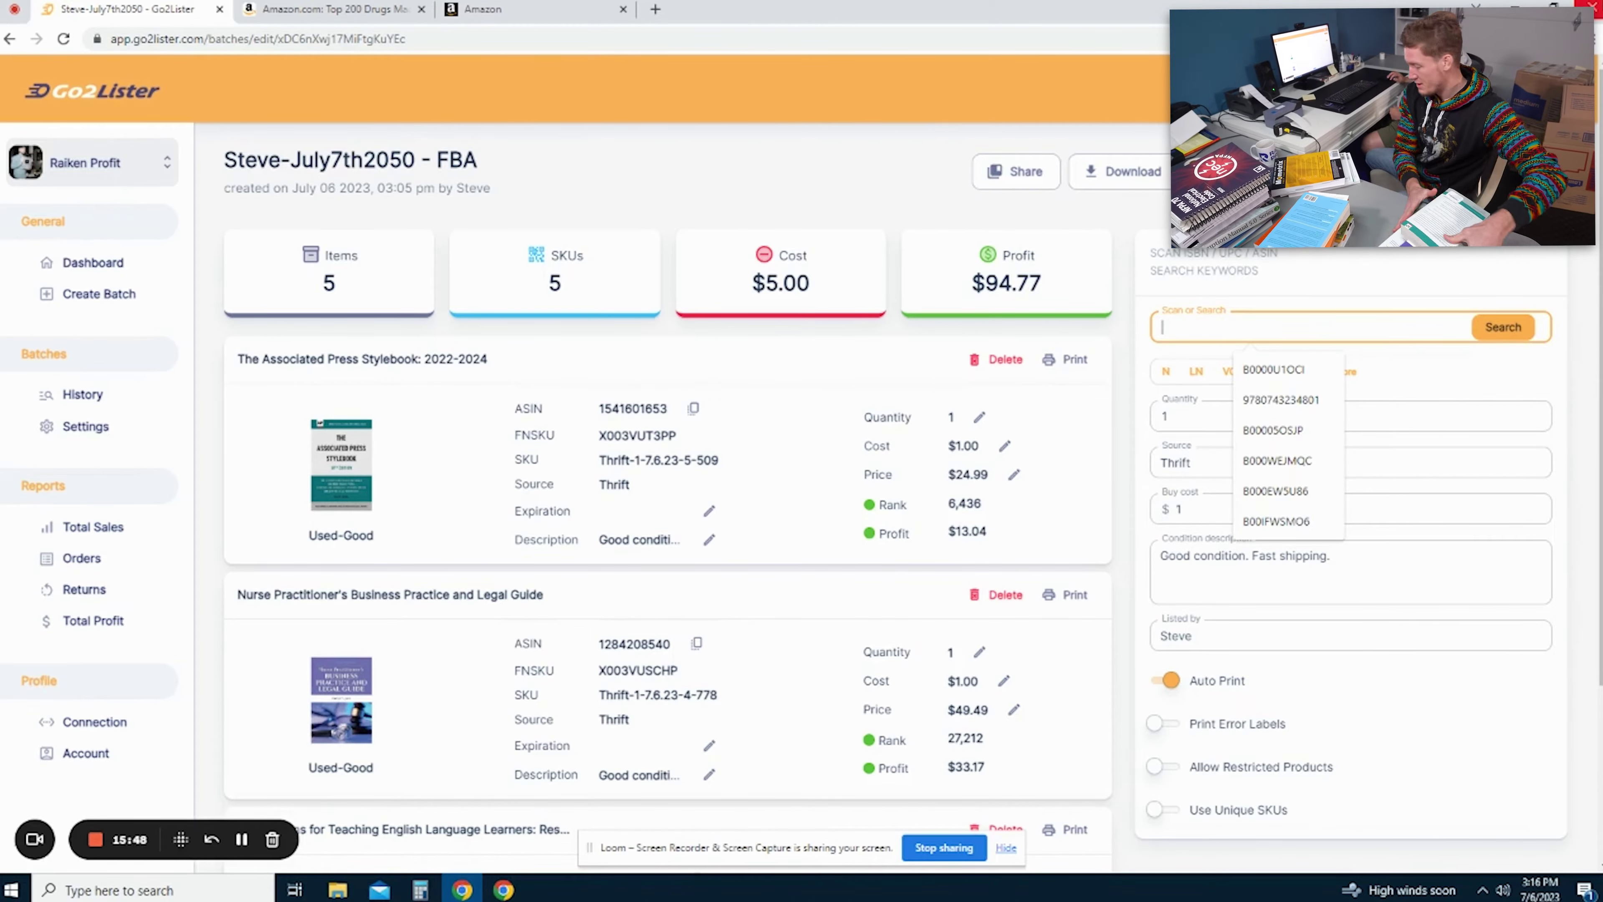
key(Return)
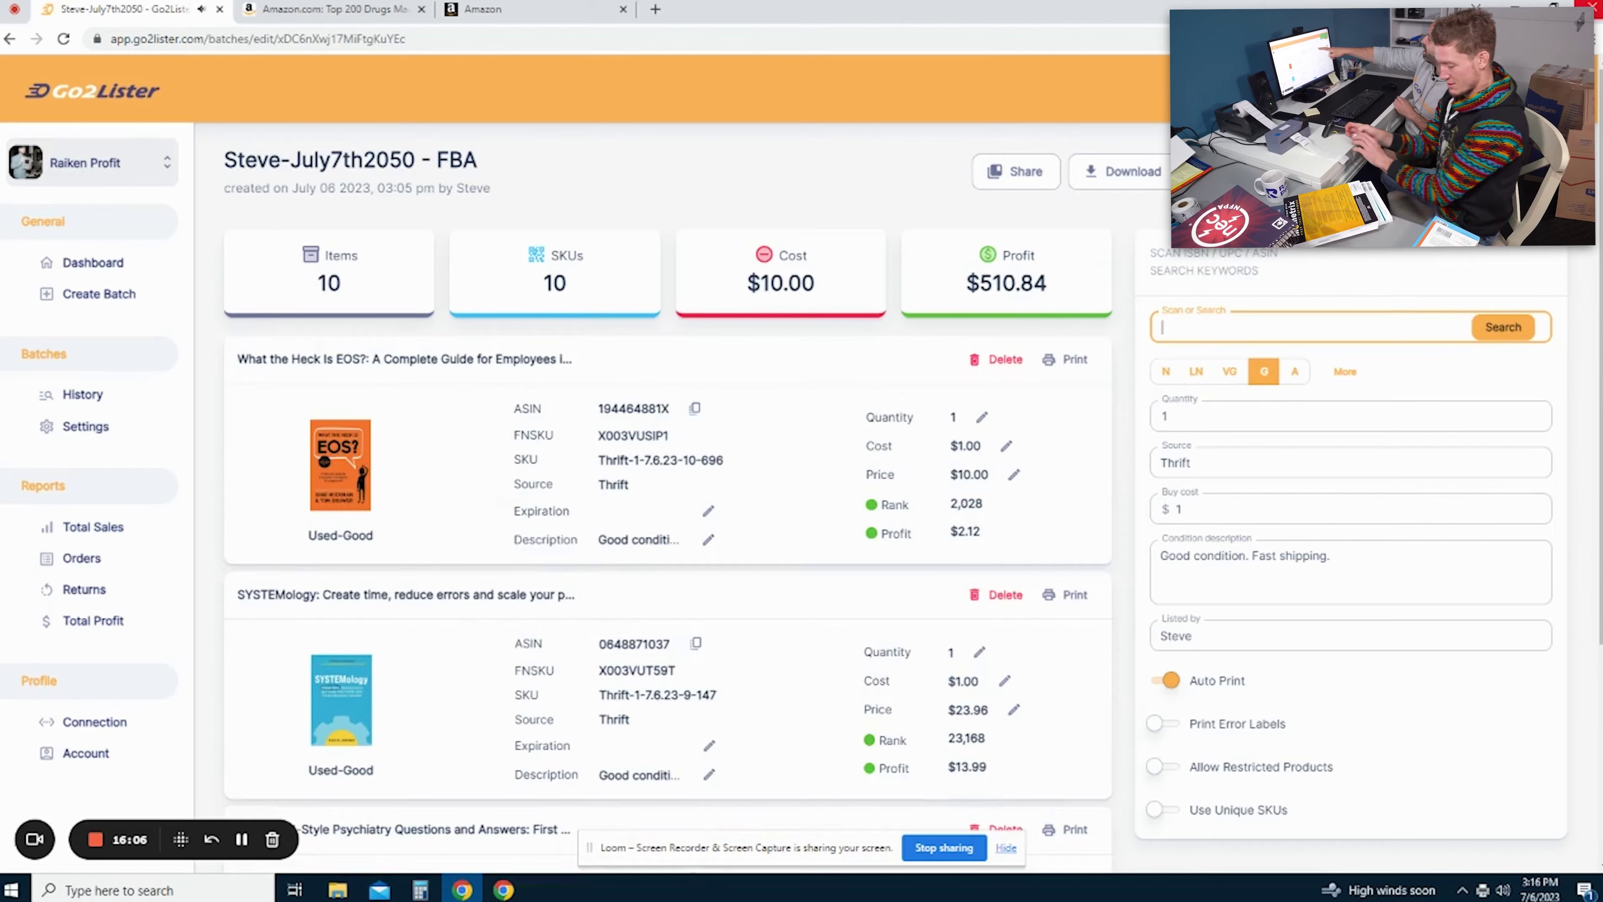
- Find Knot Tying for Beginners in the batch, open its Amazon listing and check the current price and price history
scroll(709, 429, down, 6)
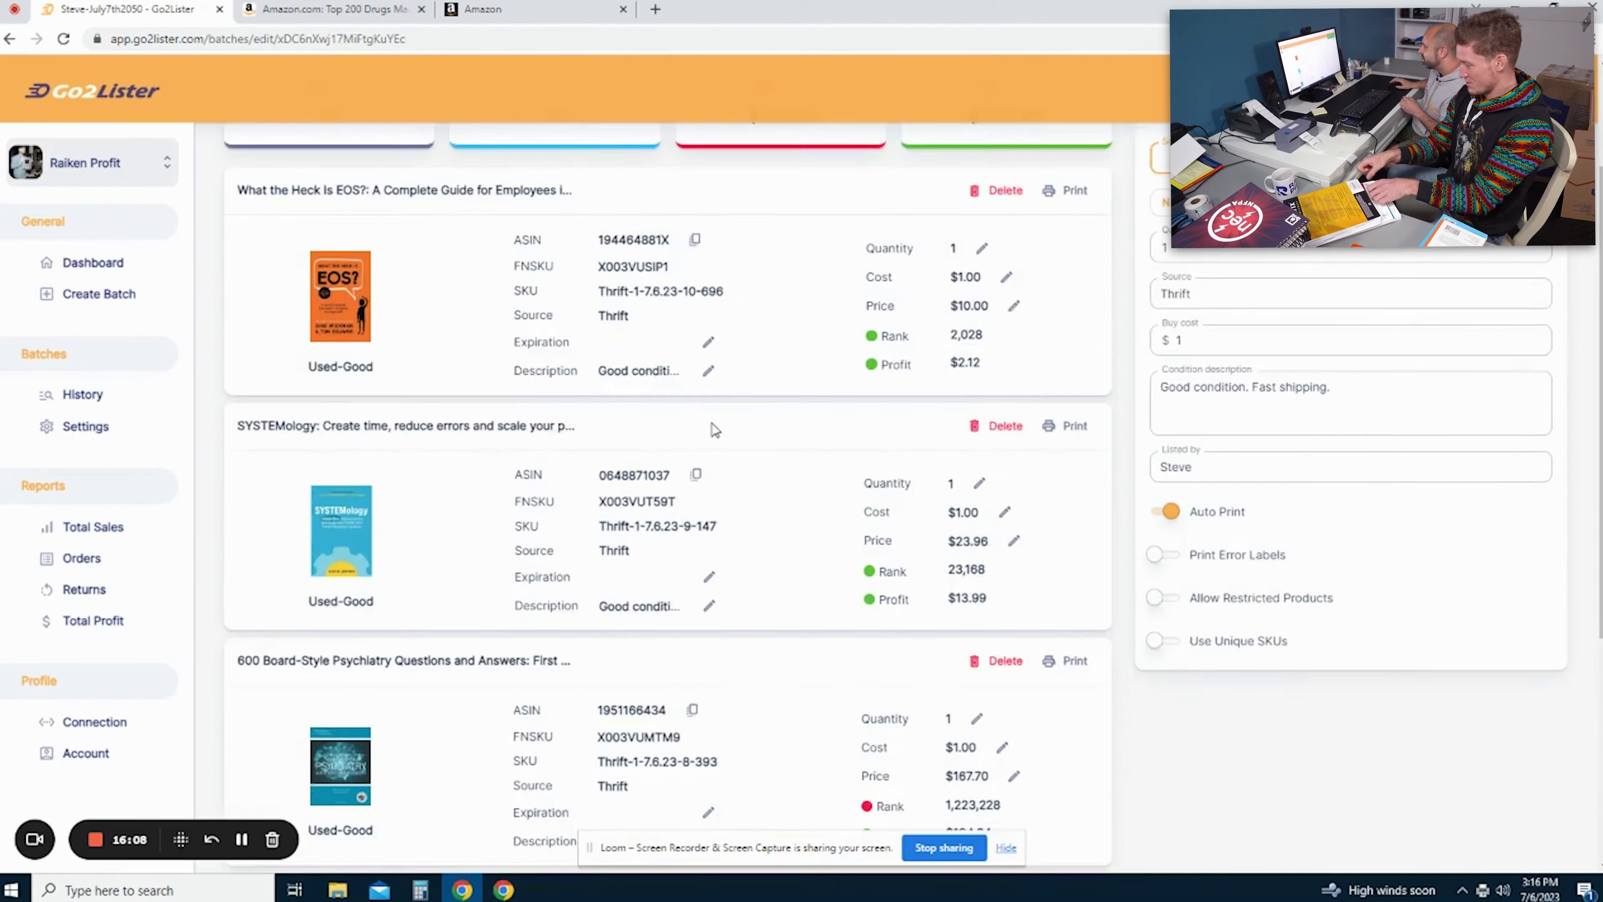
scroll(804, 429, down, 4)
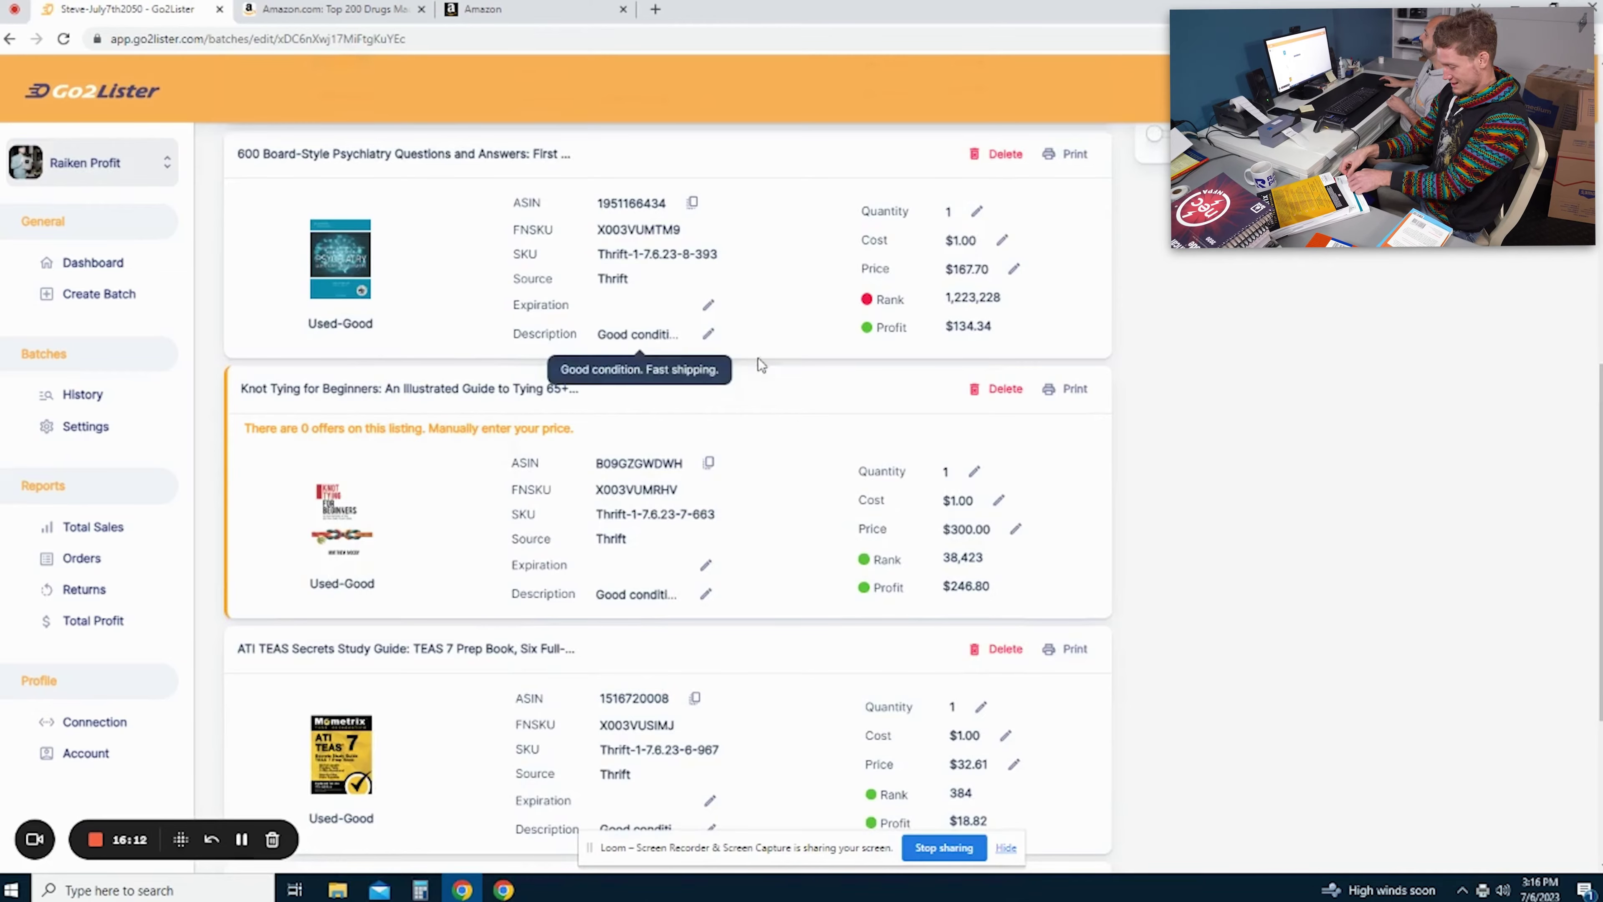
scroll(798, 364, up, 3)
scroll(795, 358, up, 7)
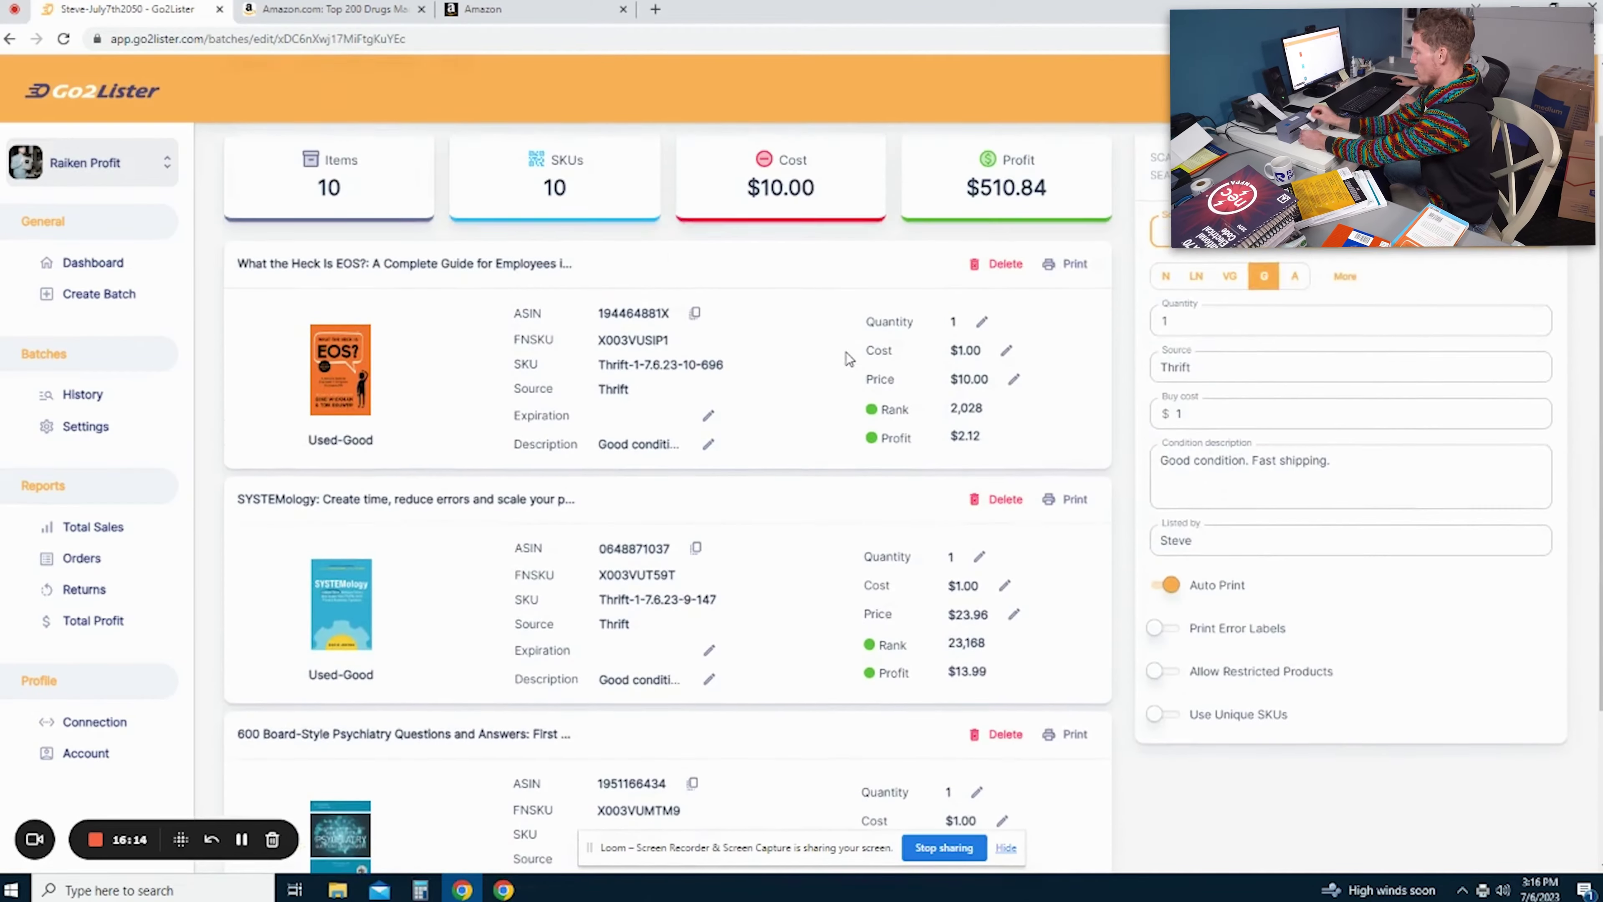
scroll(820, 398, up, 2)
scroll(763, 461, down, 10)
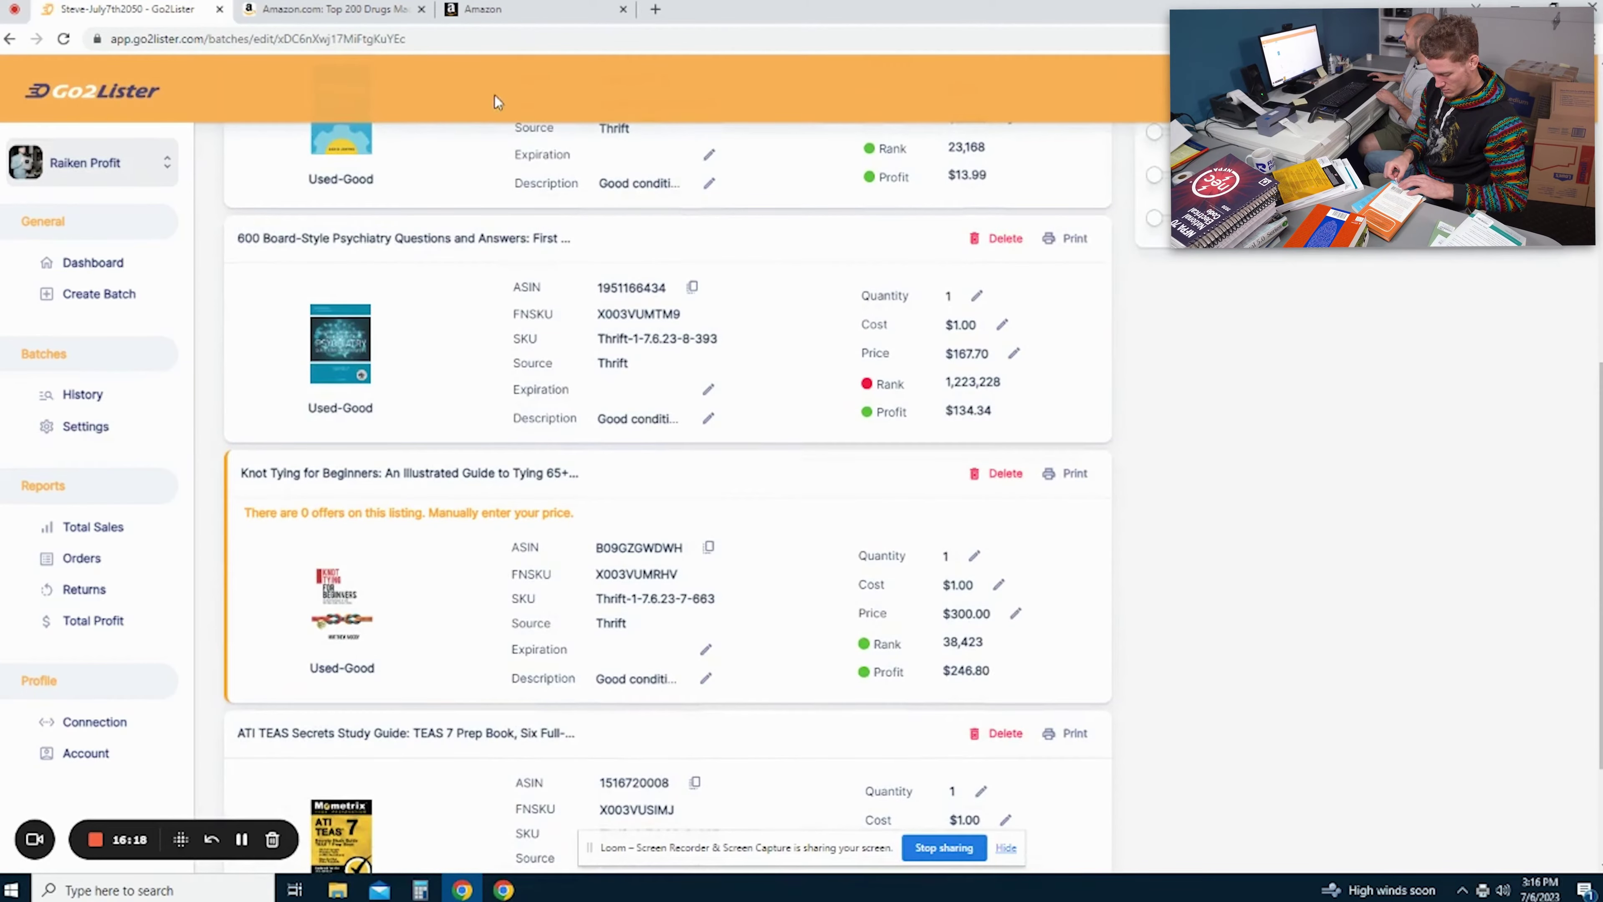
double_click(615, 556)
click(622, 566)
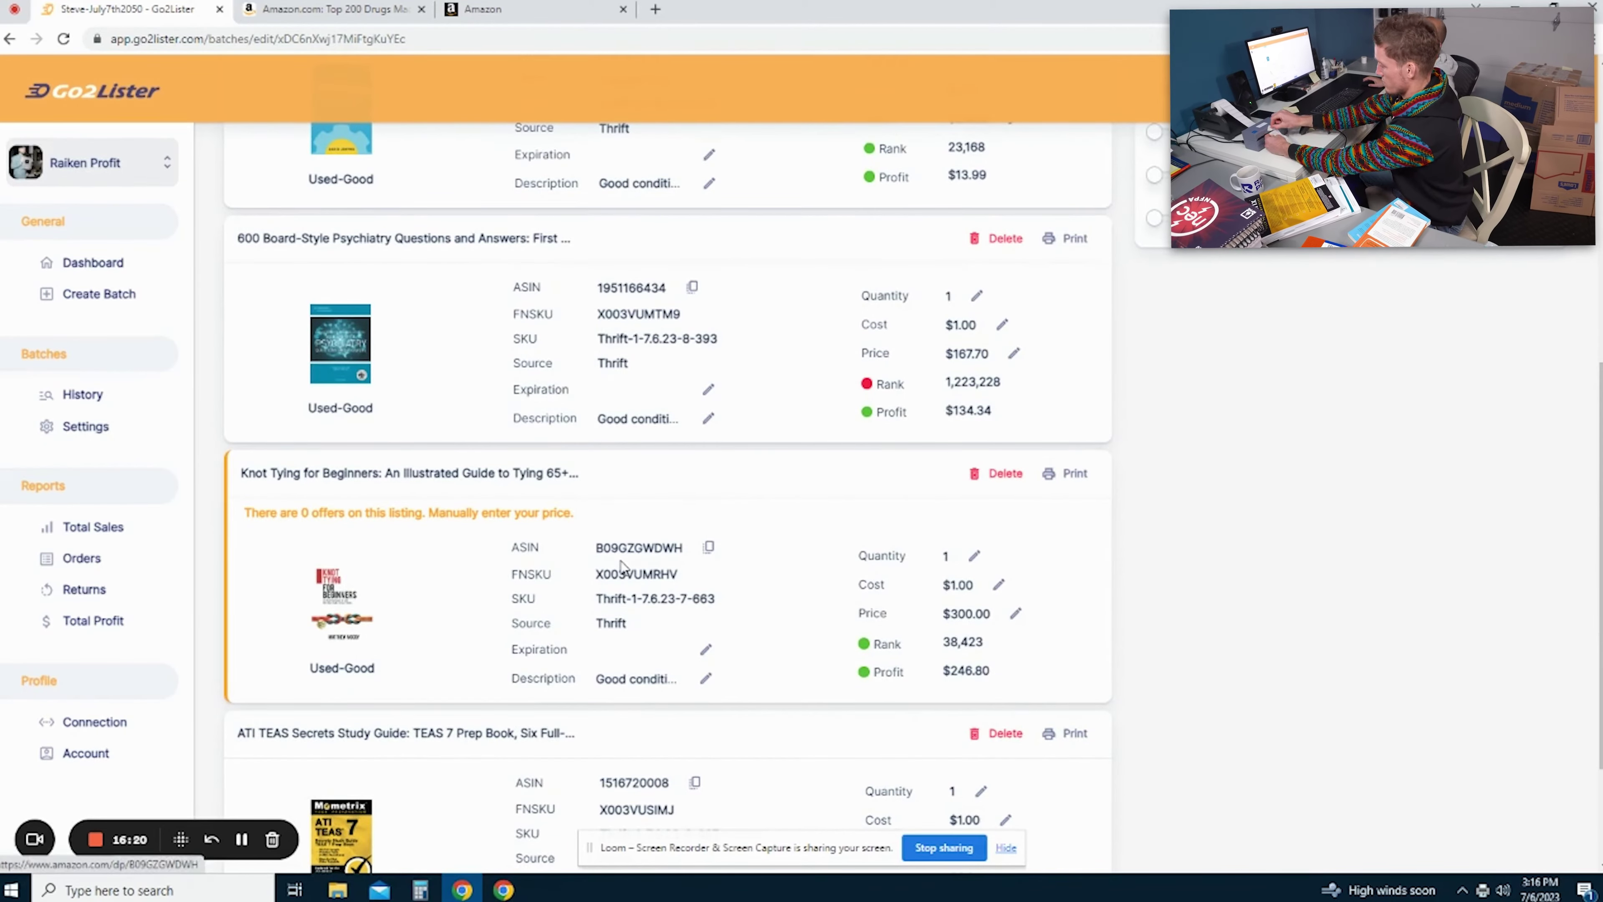
double_click(634, 548)
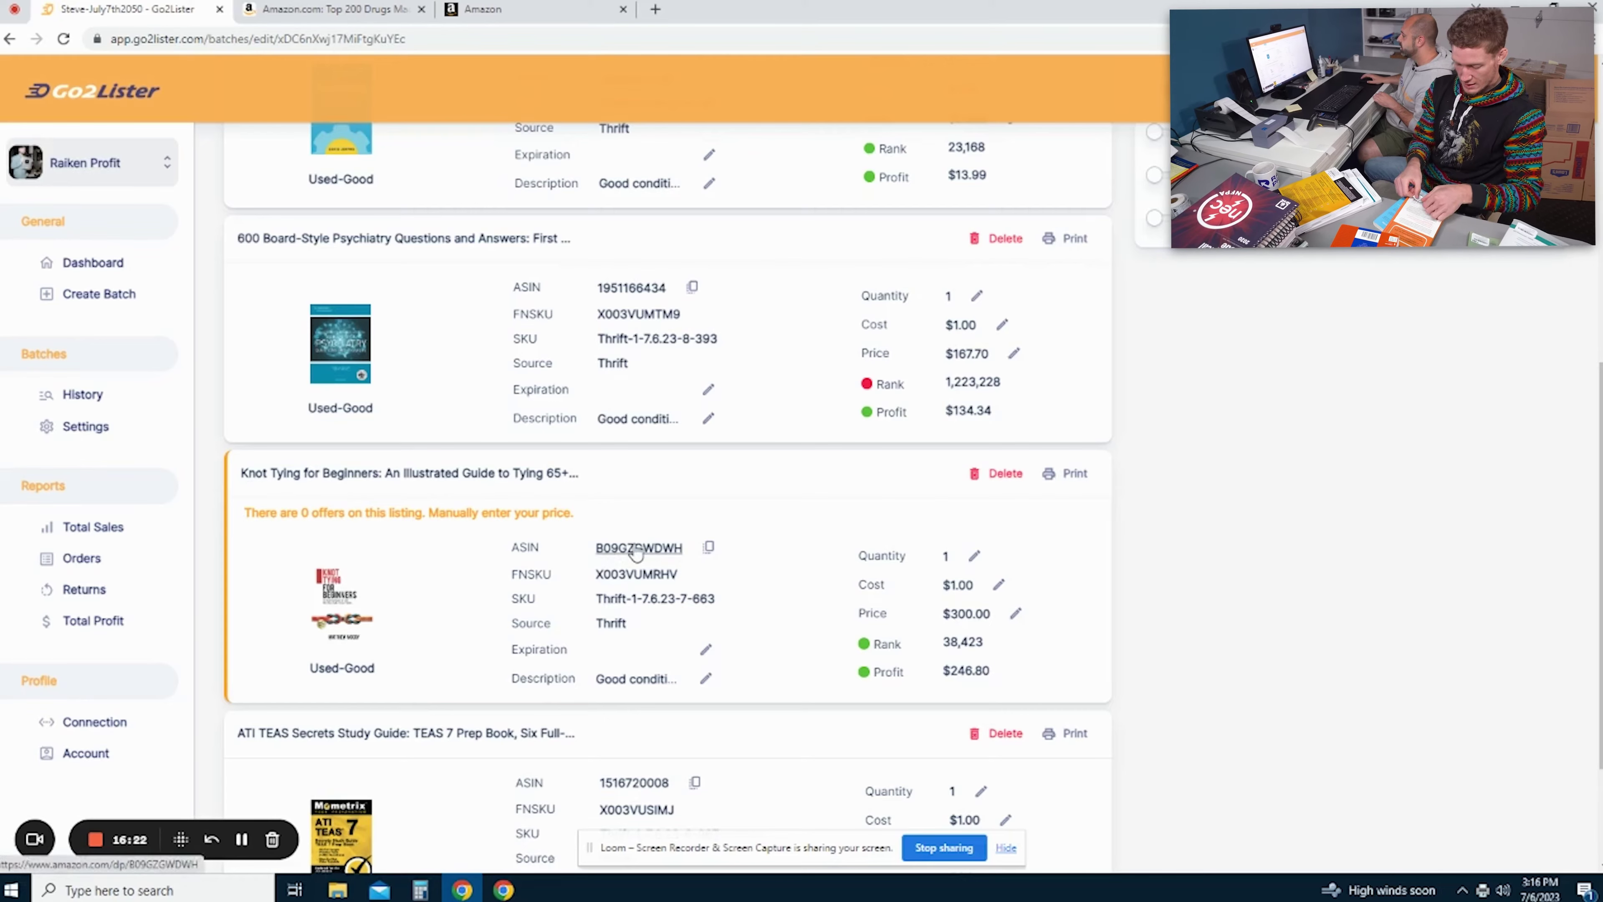
click(498, 571)
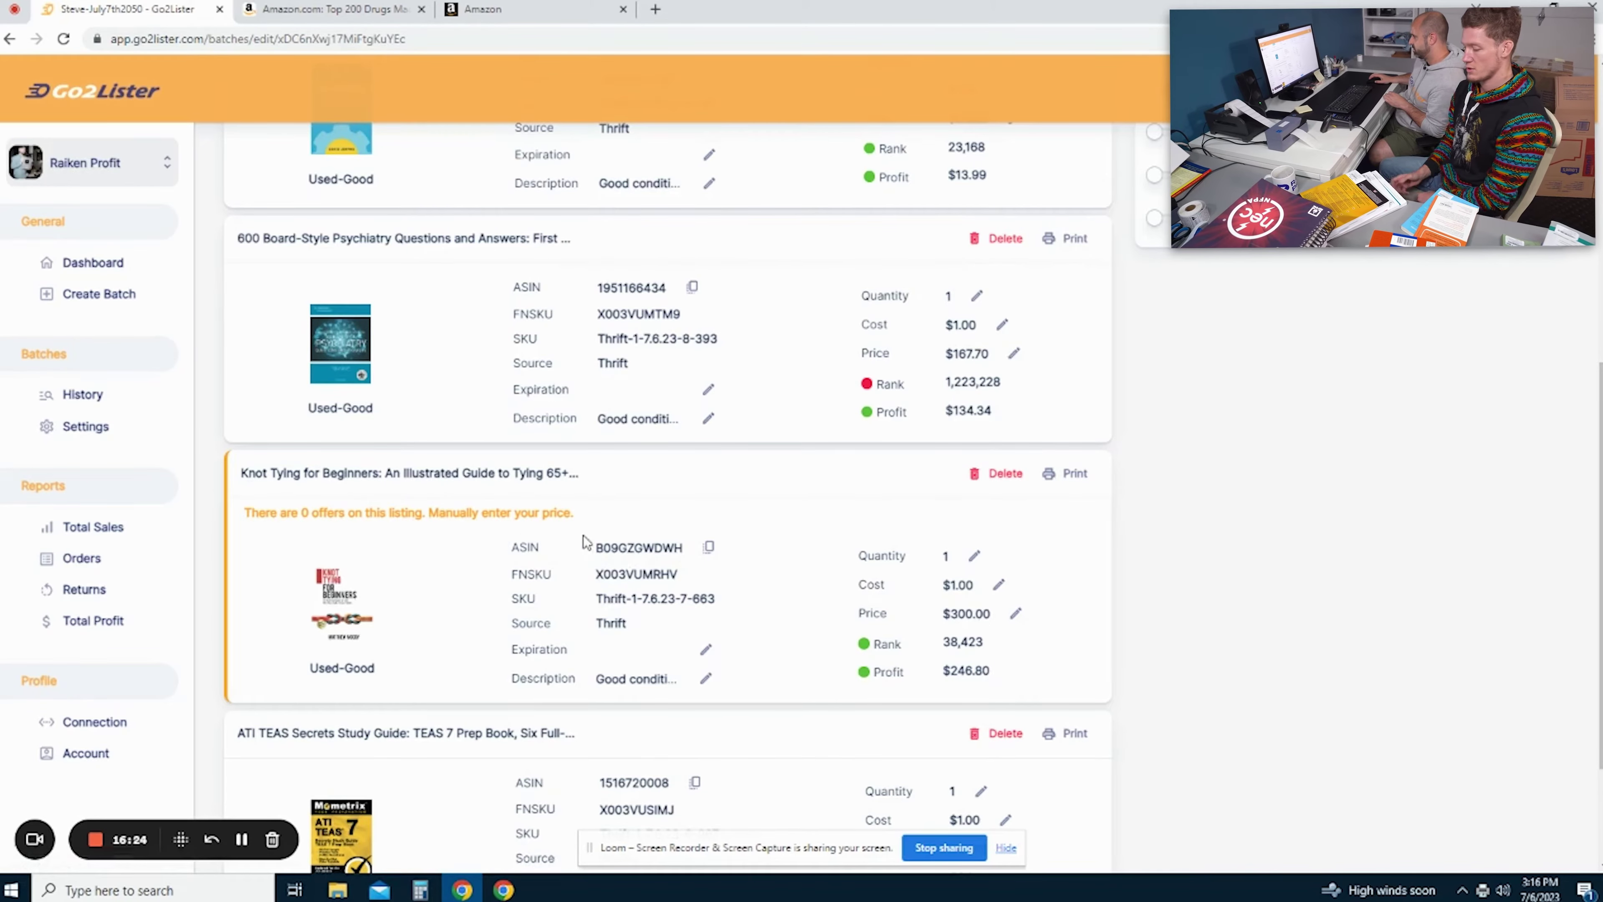
click(628, 550)
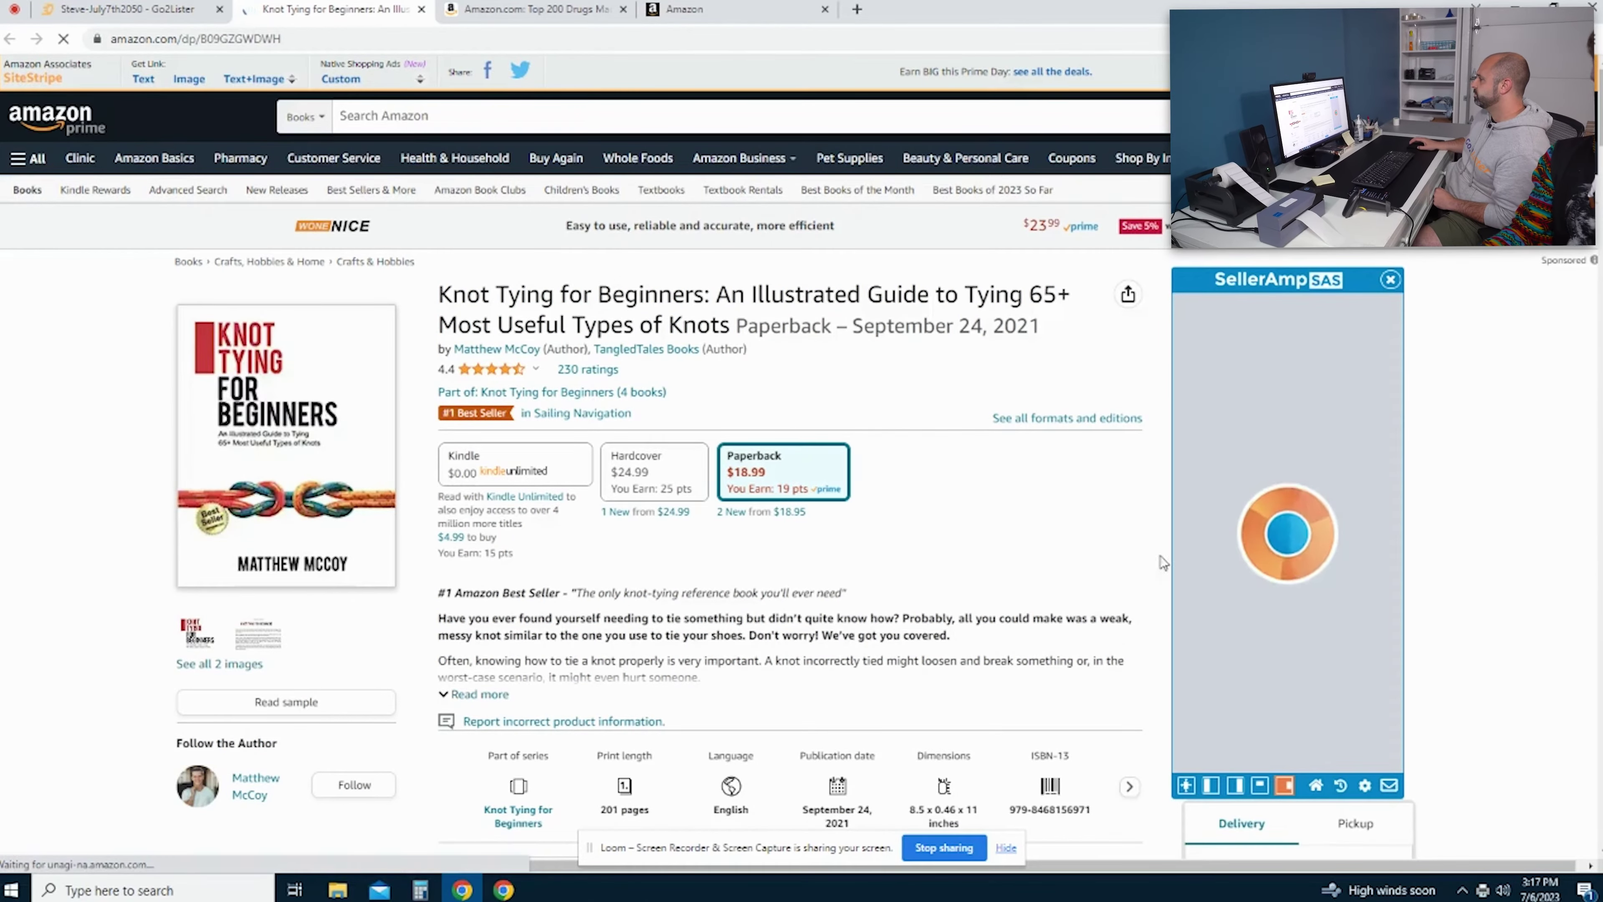
scroll(984, 555, down, 5)
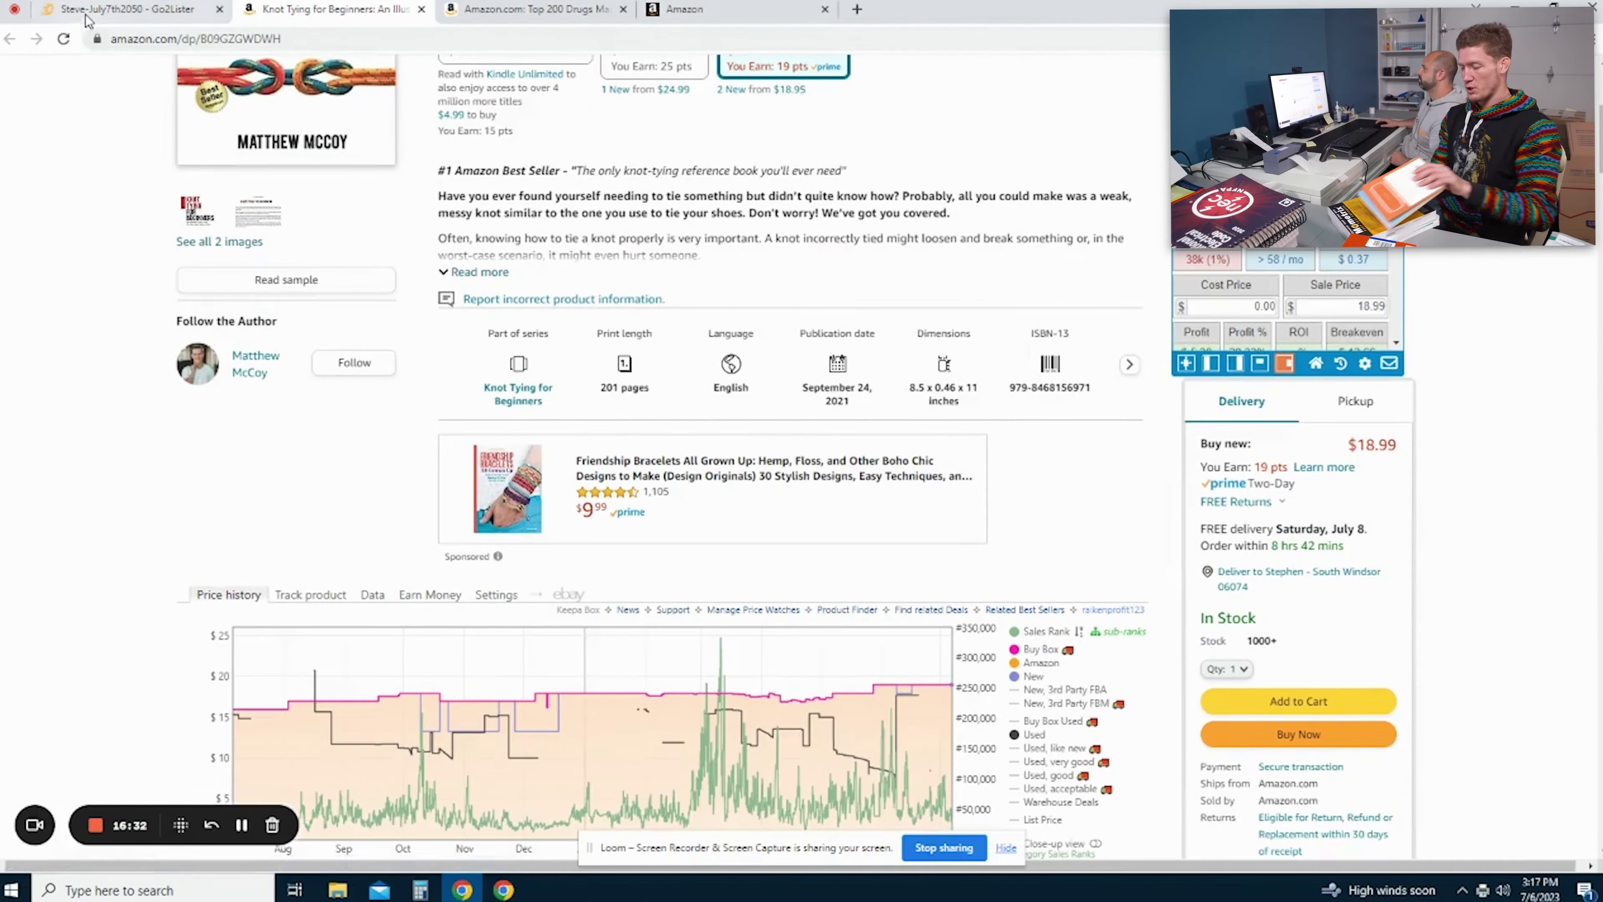
- Return to the Go2Lister batch and set the price of Knot Tying for Beginners to $17.99
click(120, 9)
click(1015, 612)
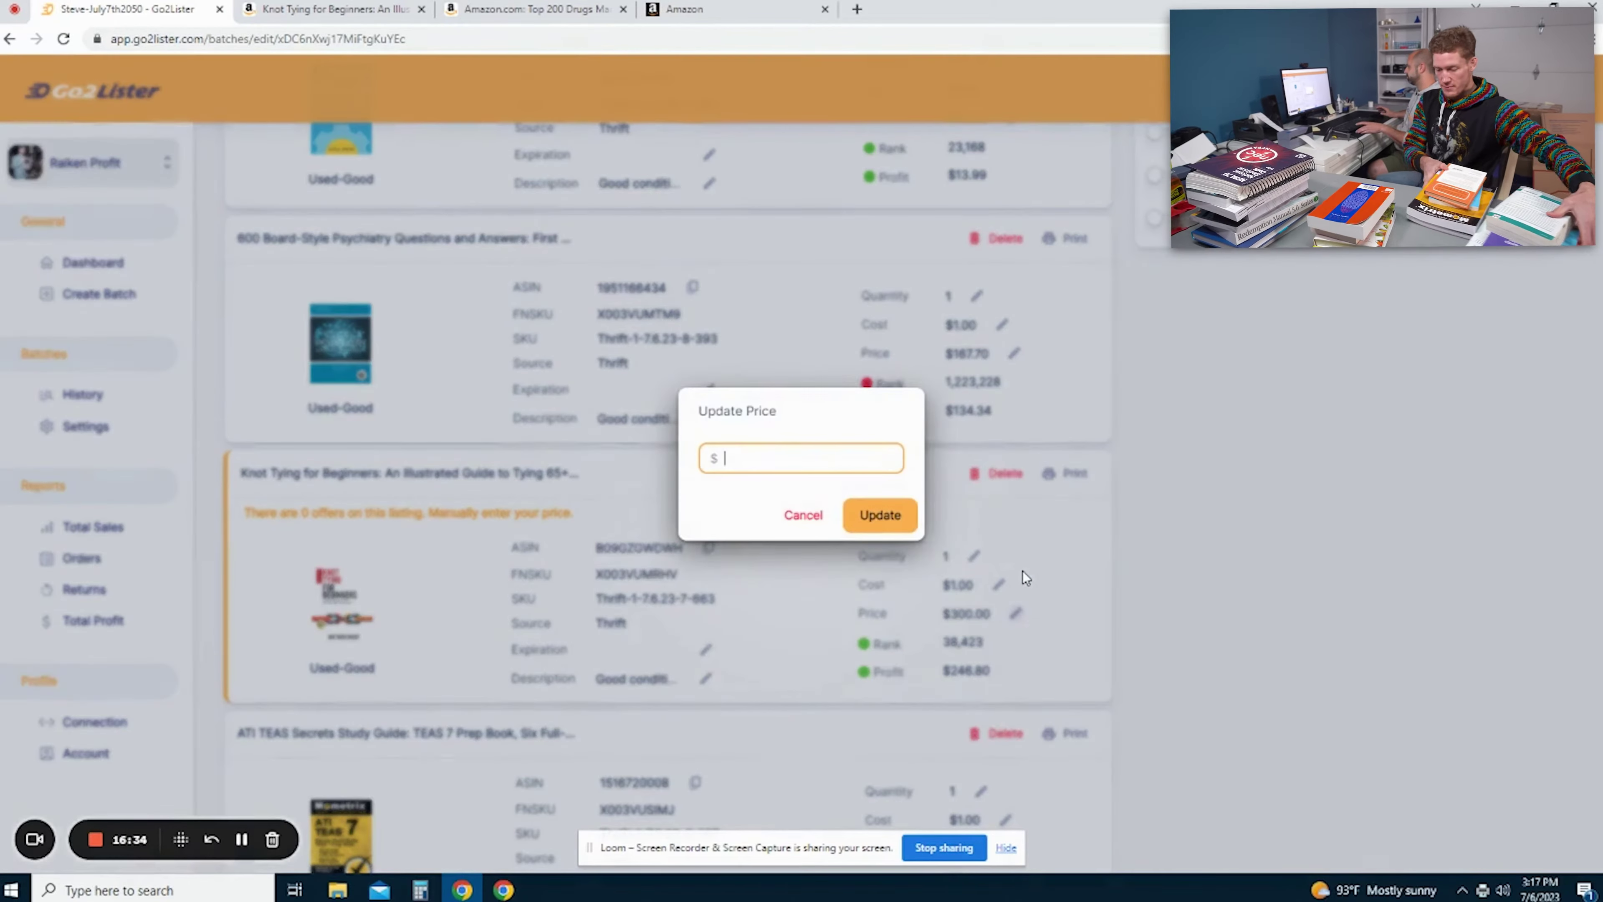
text(17)
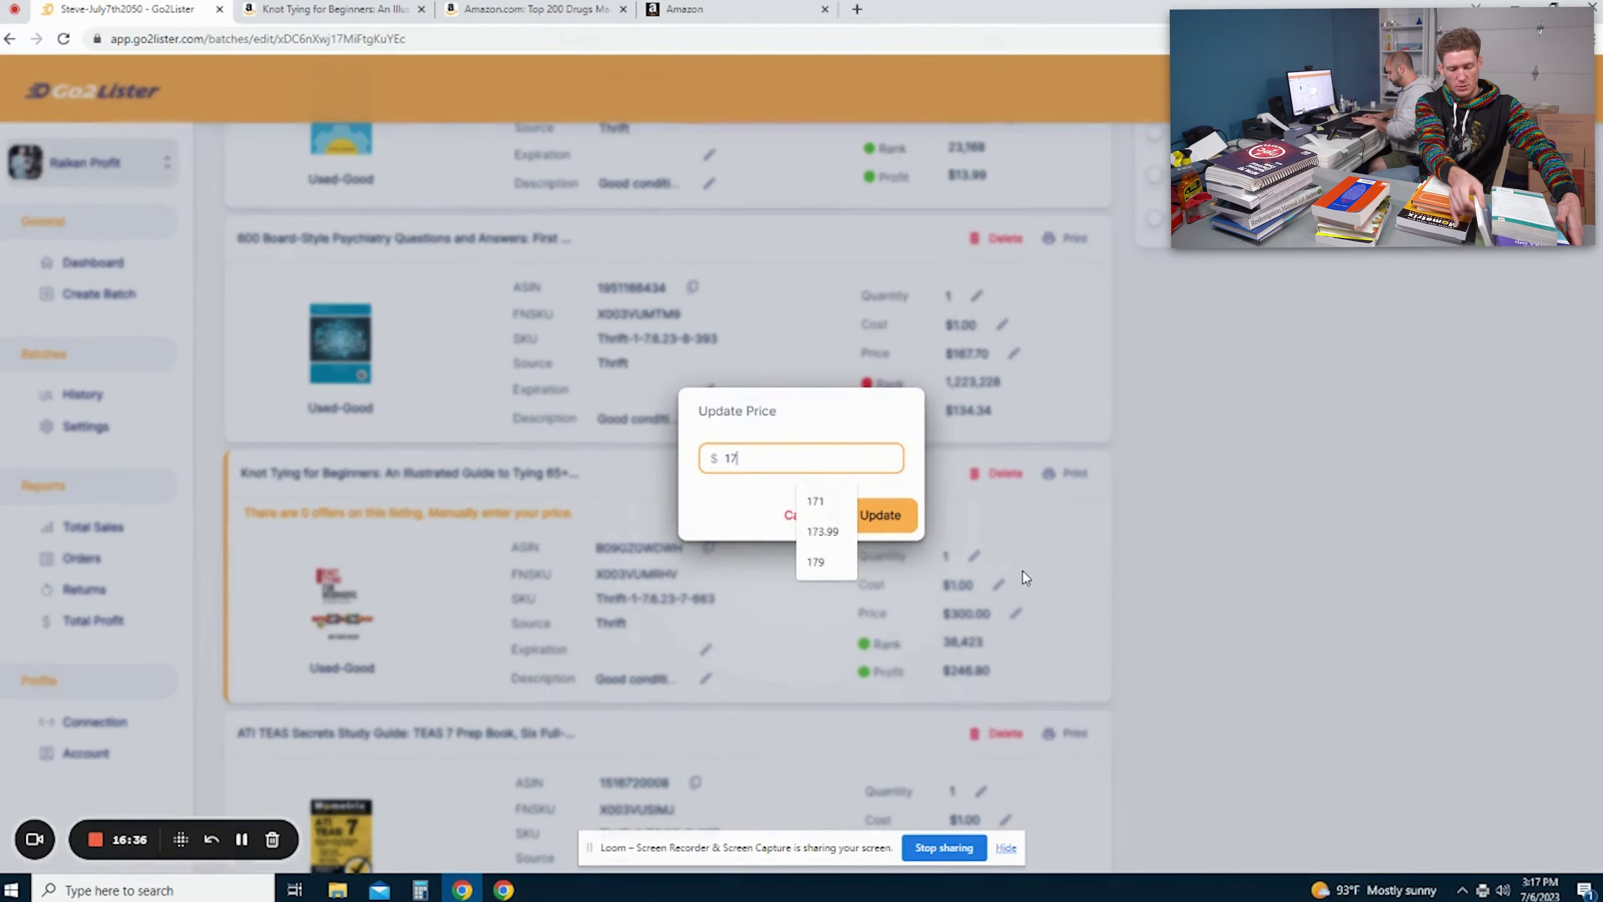
text(.99)
click(880, 515)
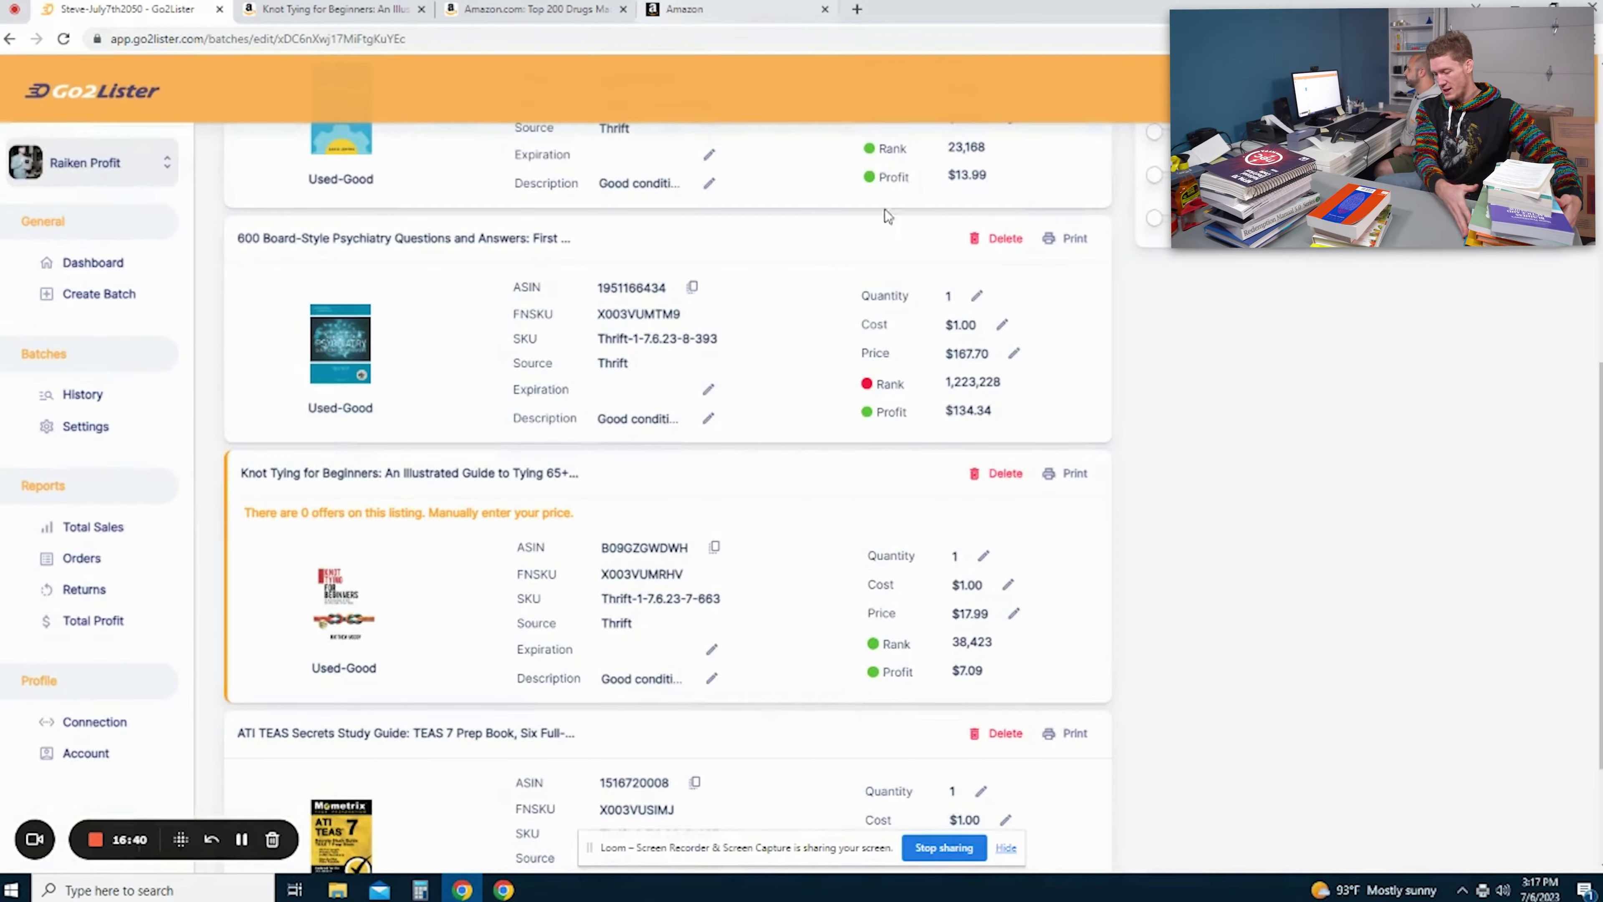
- Scan five more books into the batch as used-good, keeping the Thrift source, $1 buy cost and quantity 1
scroll(1000, 452, down, 3)
scroll(899, 472, down, 7)
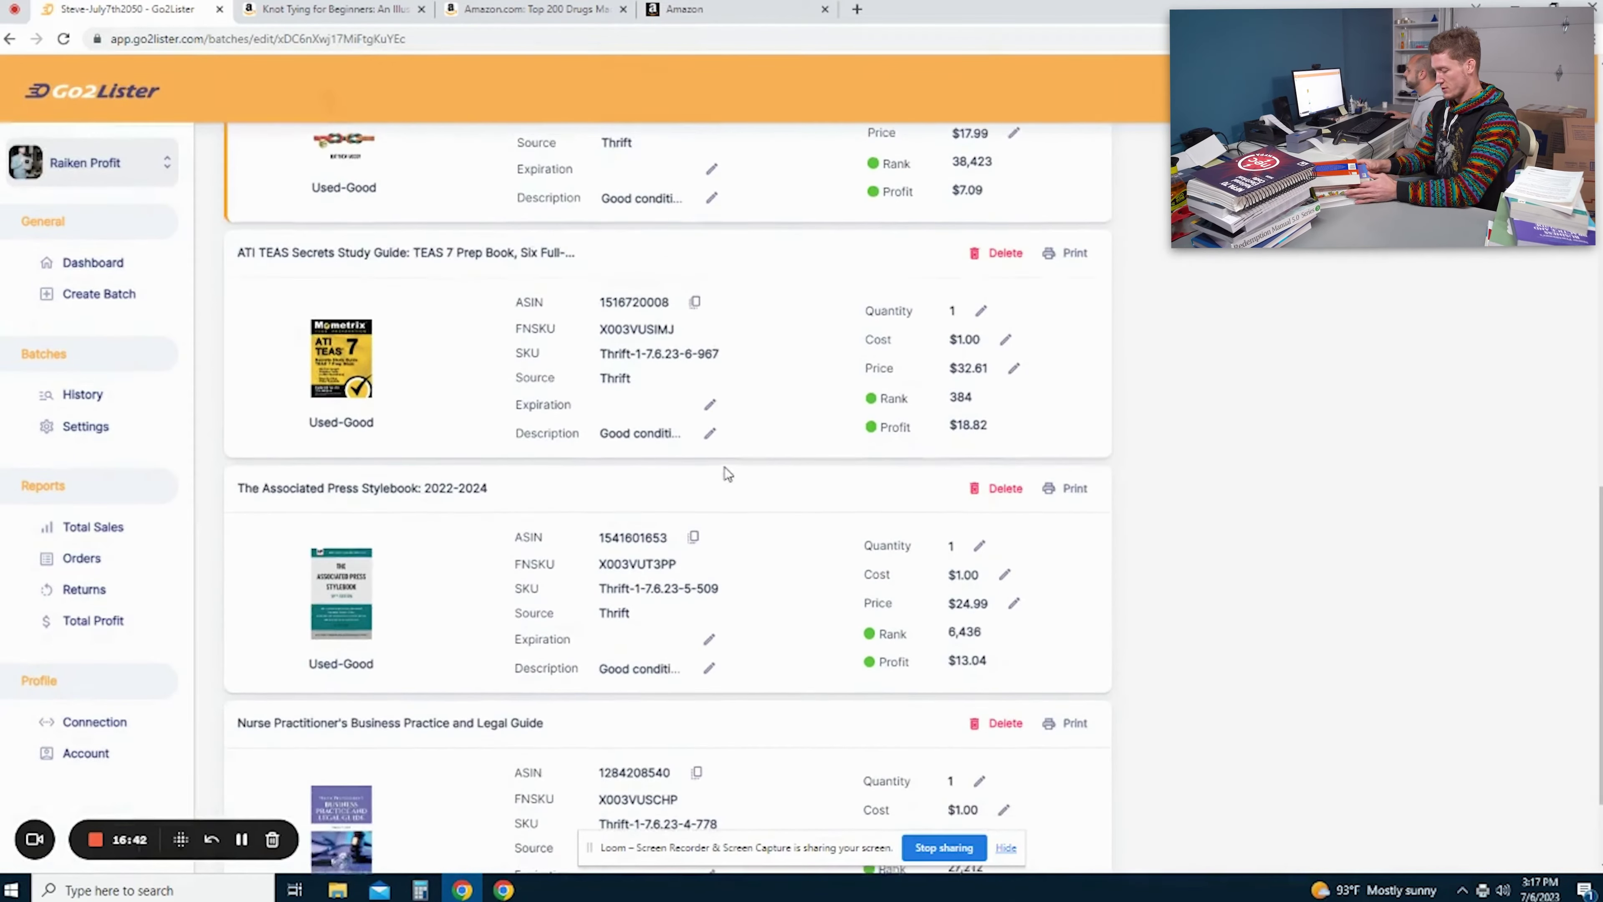
scroll(719, 461, up, 20)
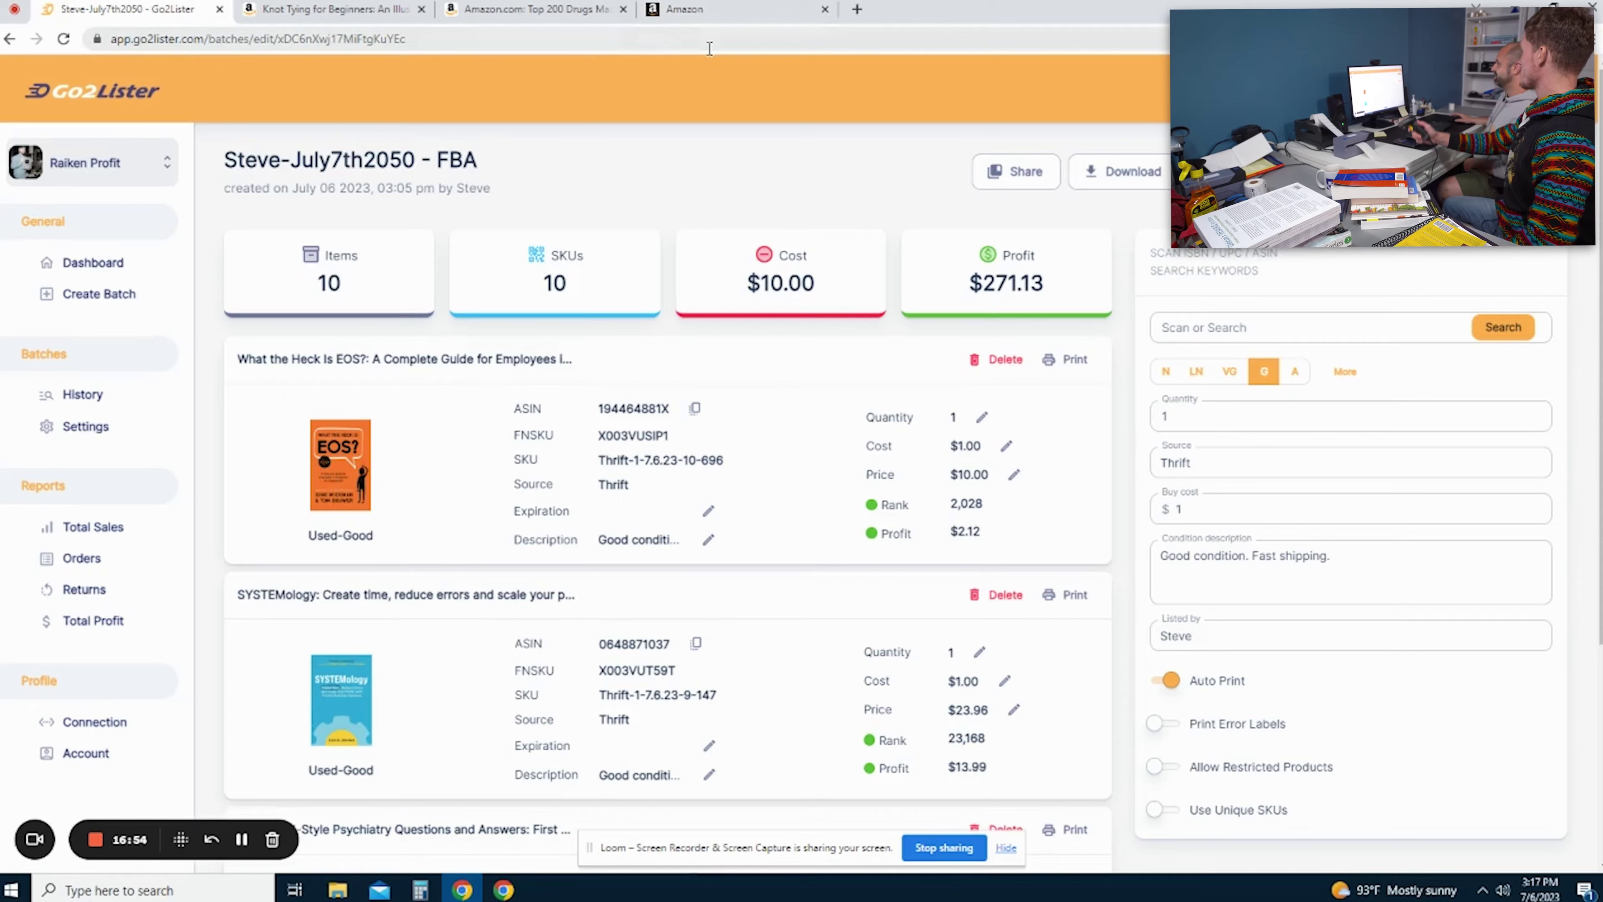
click(1199, 328)
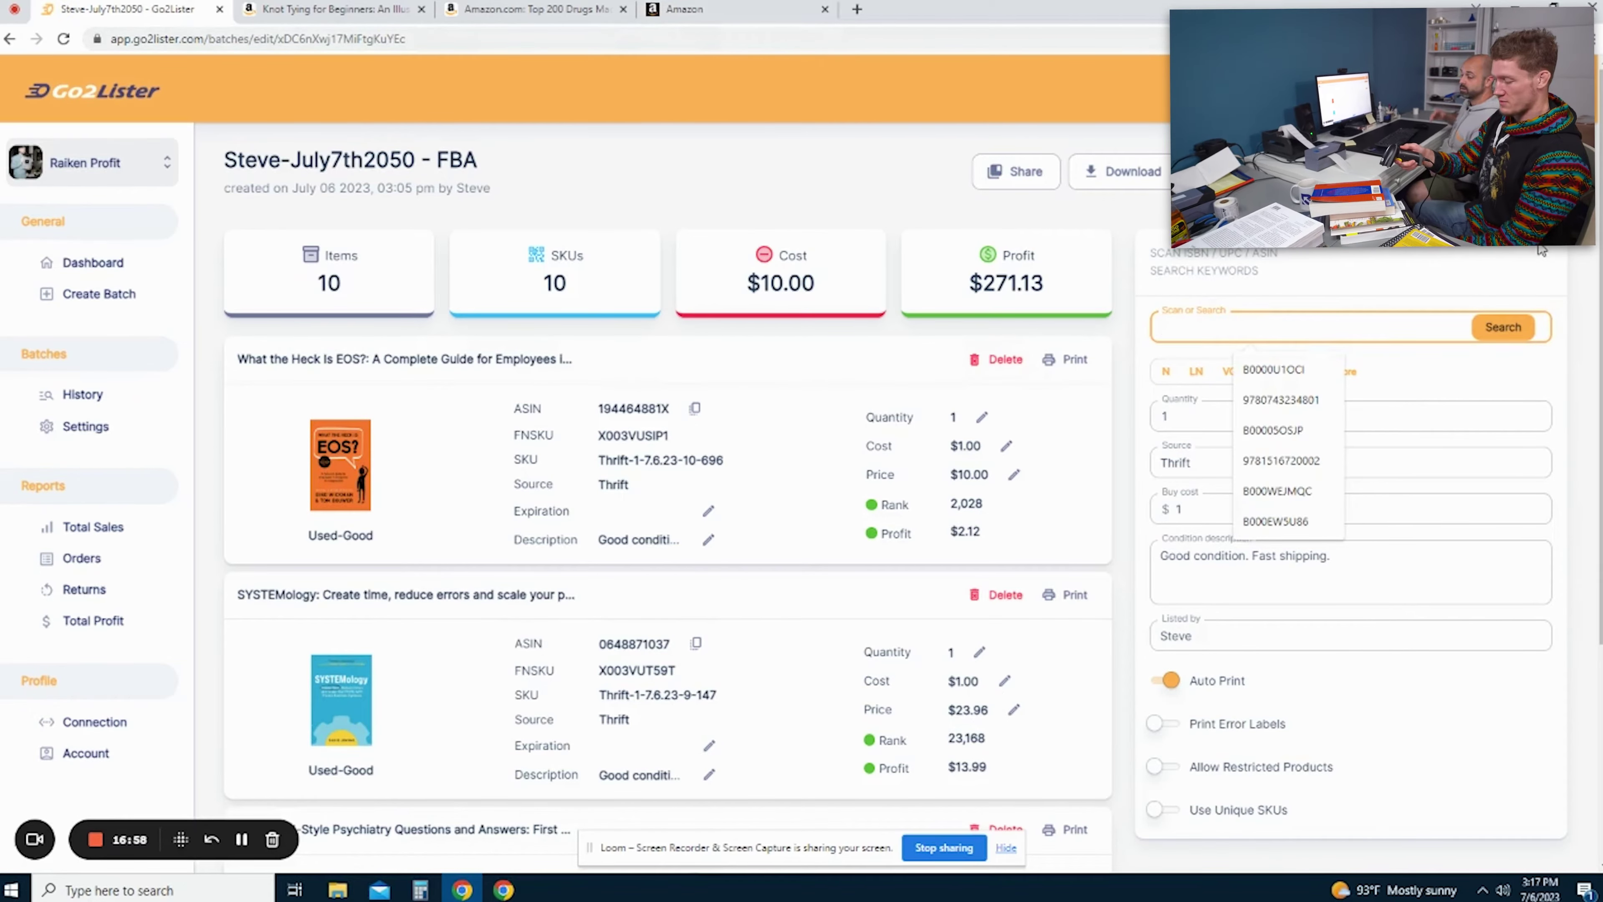
key(Return)
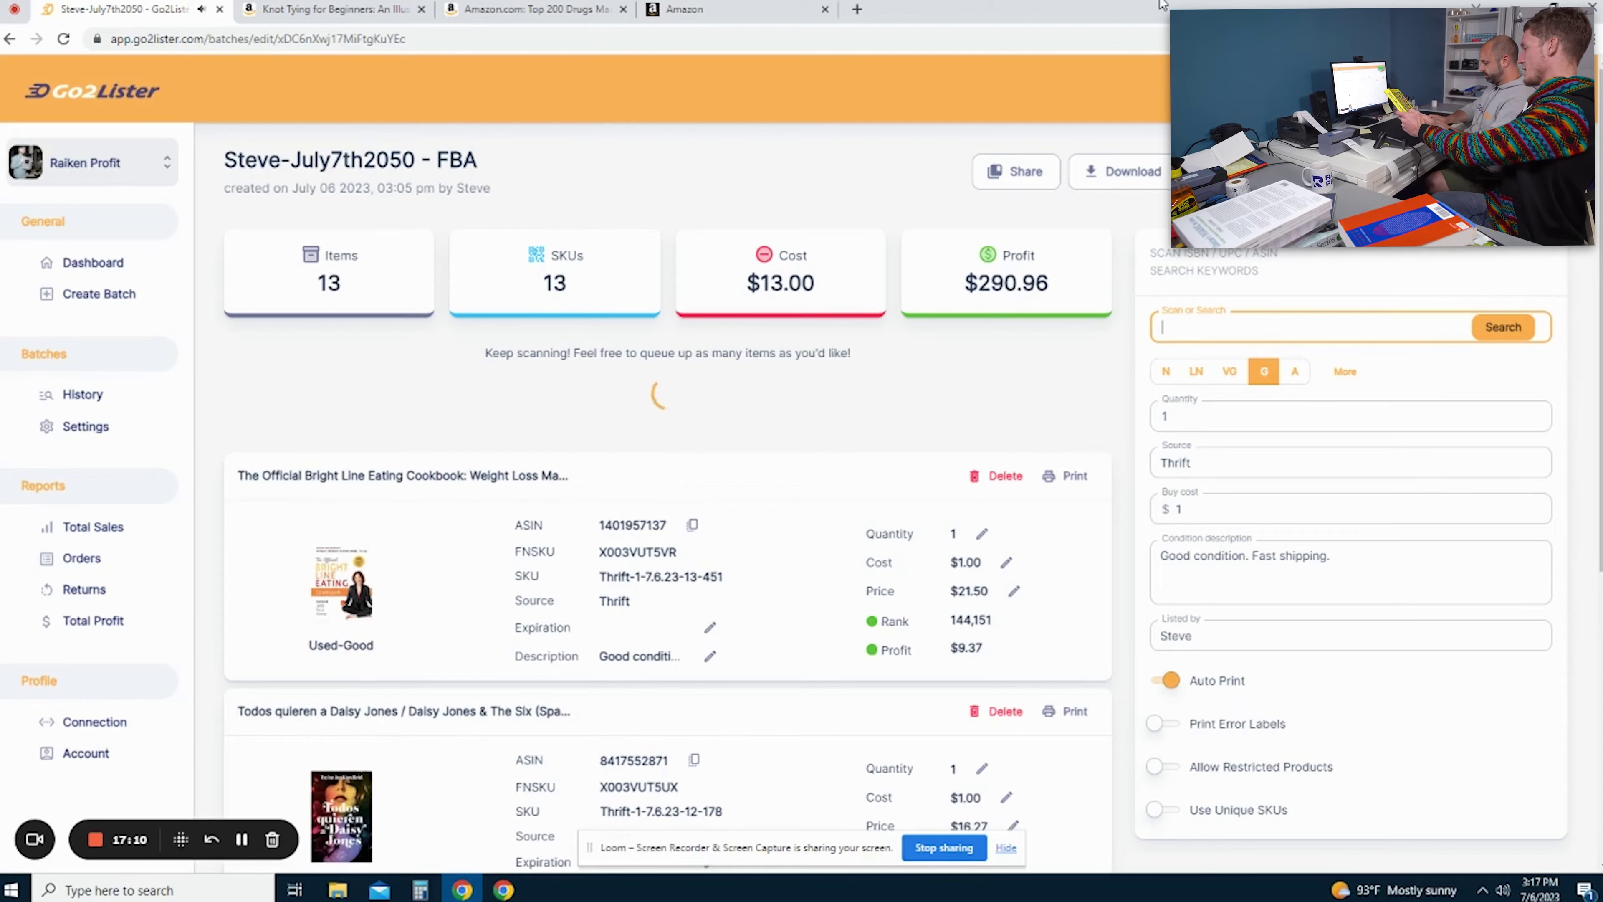
- Search by title for "bigger leaner stronger" and add Bigger Leaner Stronger: The Simple Science of Building the Ultimate Male Body to the batch
text(bigger lean)
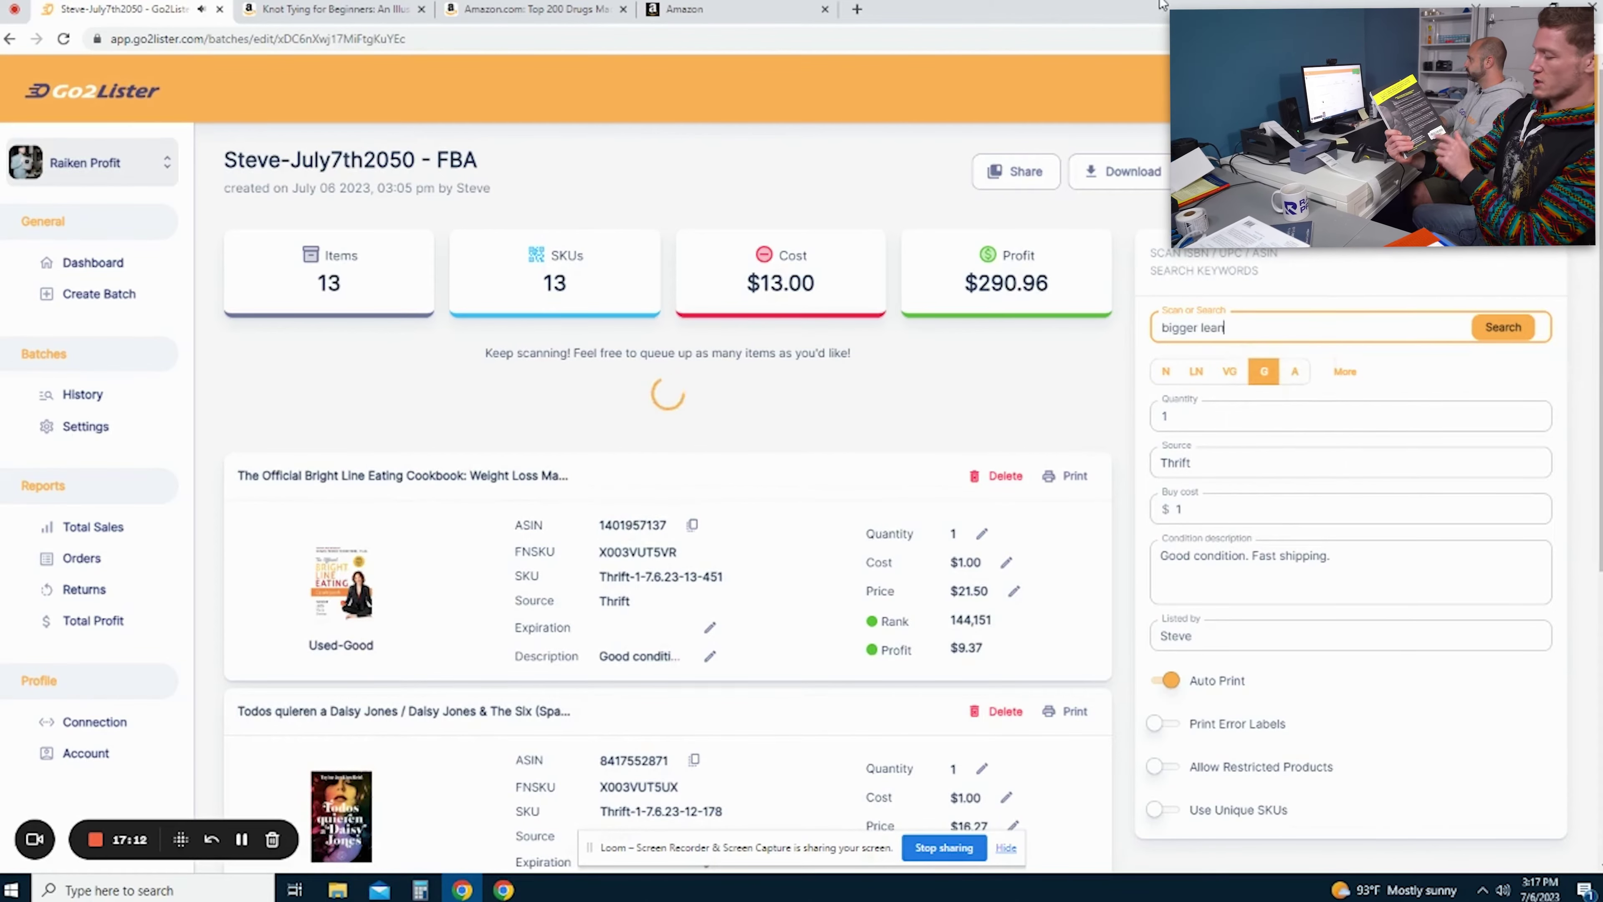
text(er stronger)
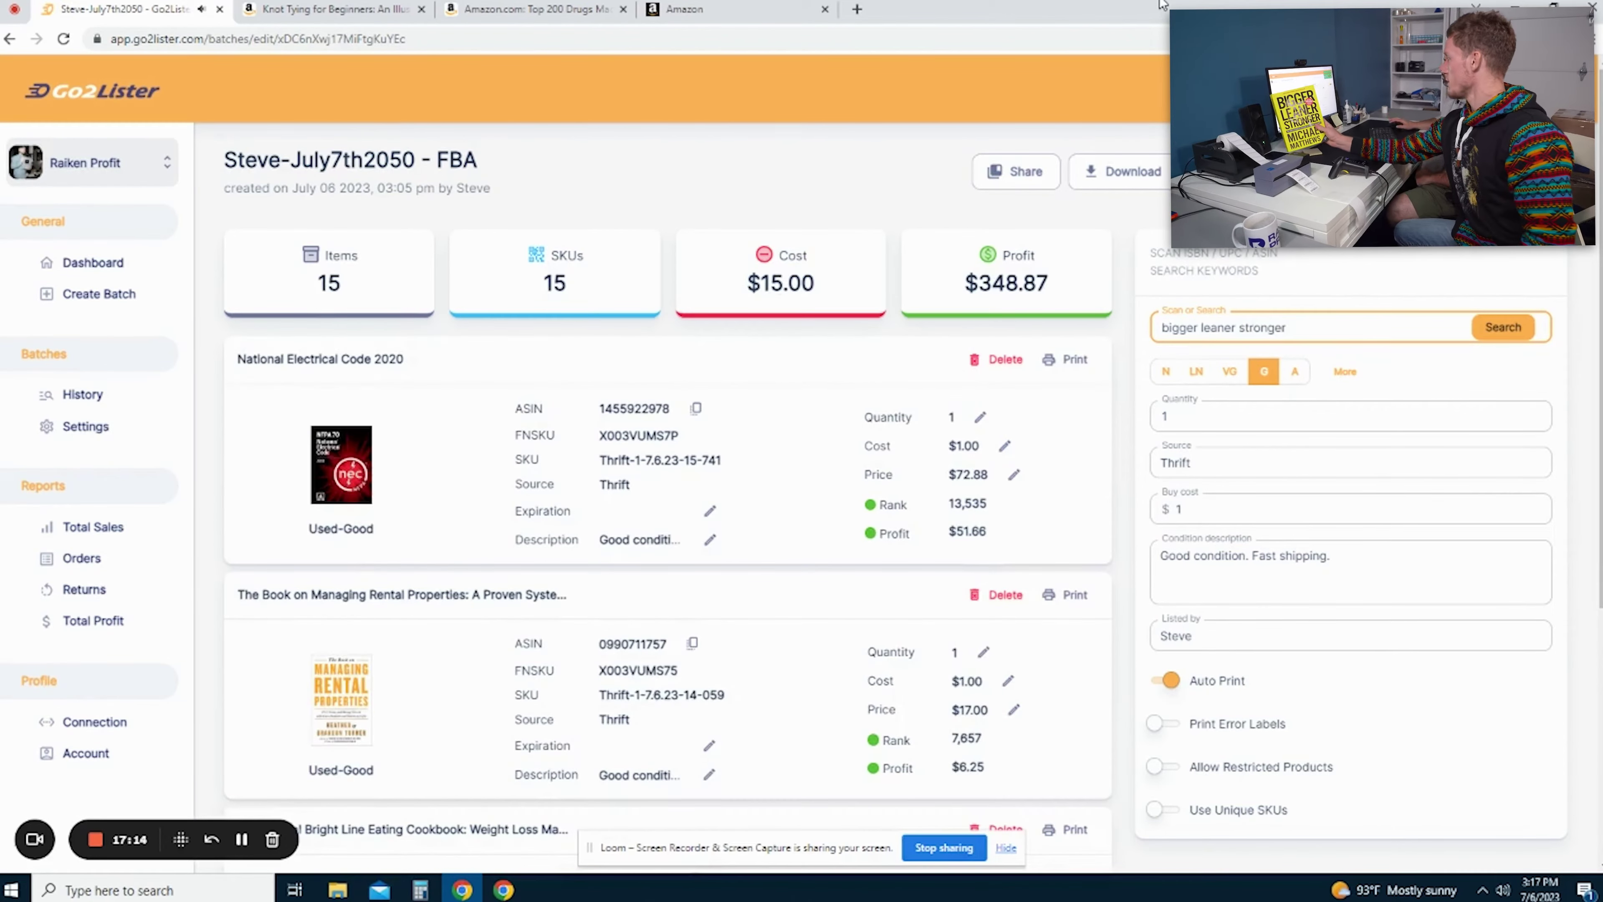
click(1502, 327)
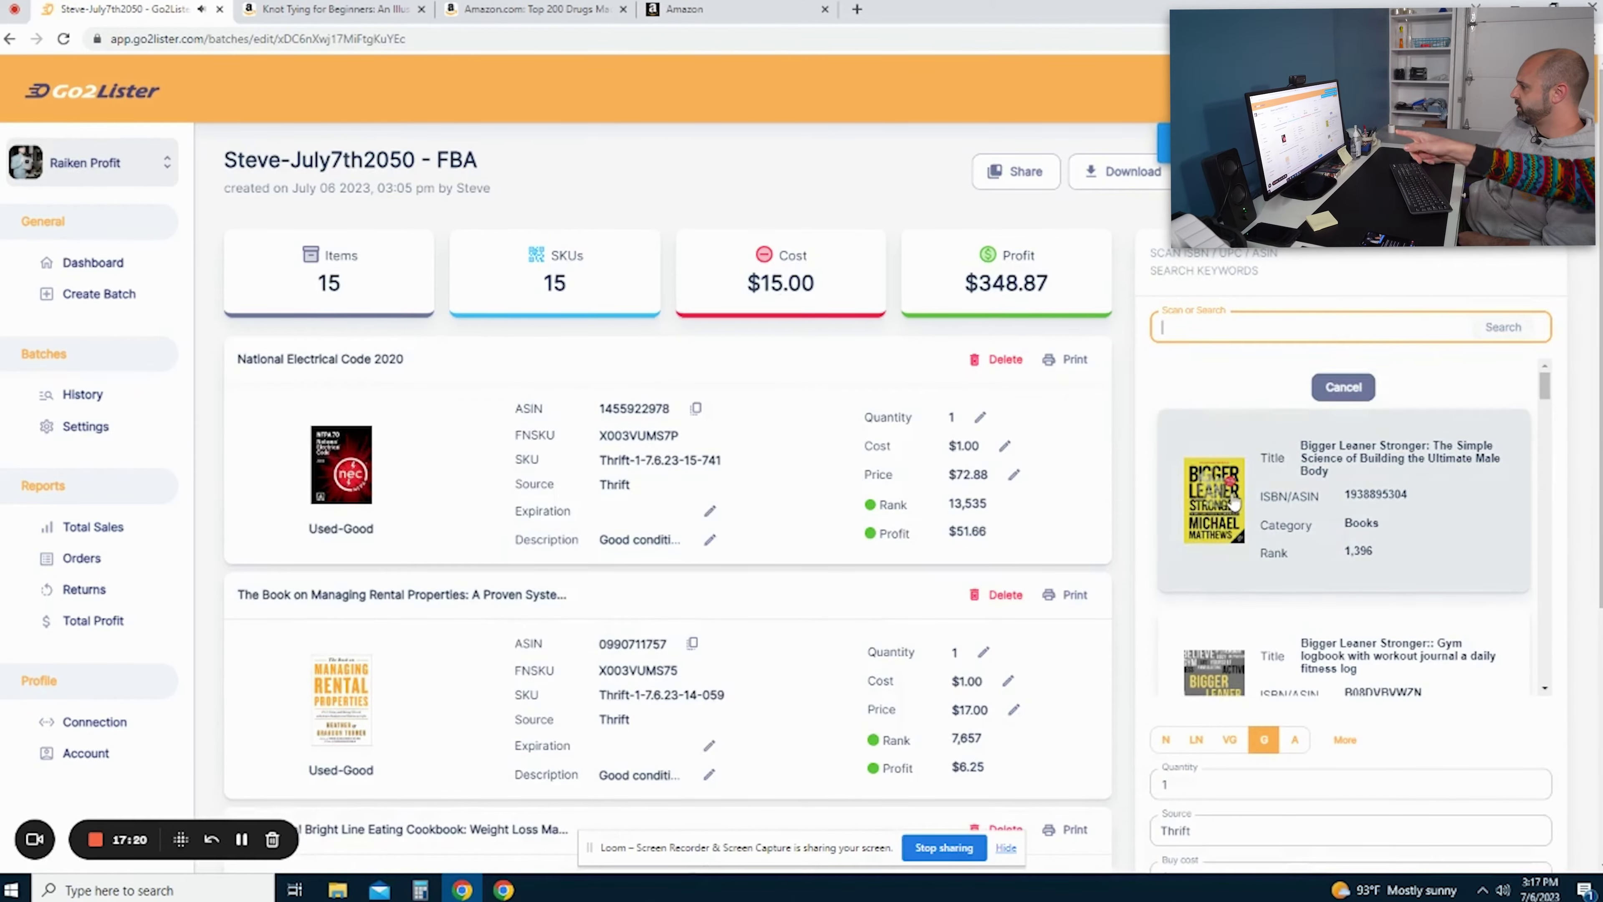
click(1234, 501)
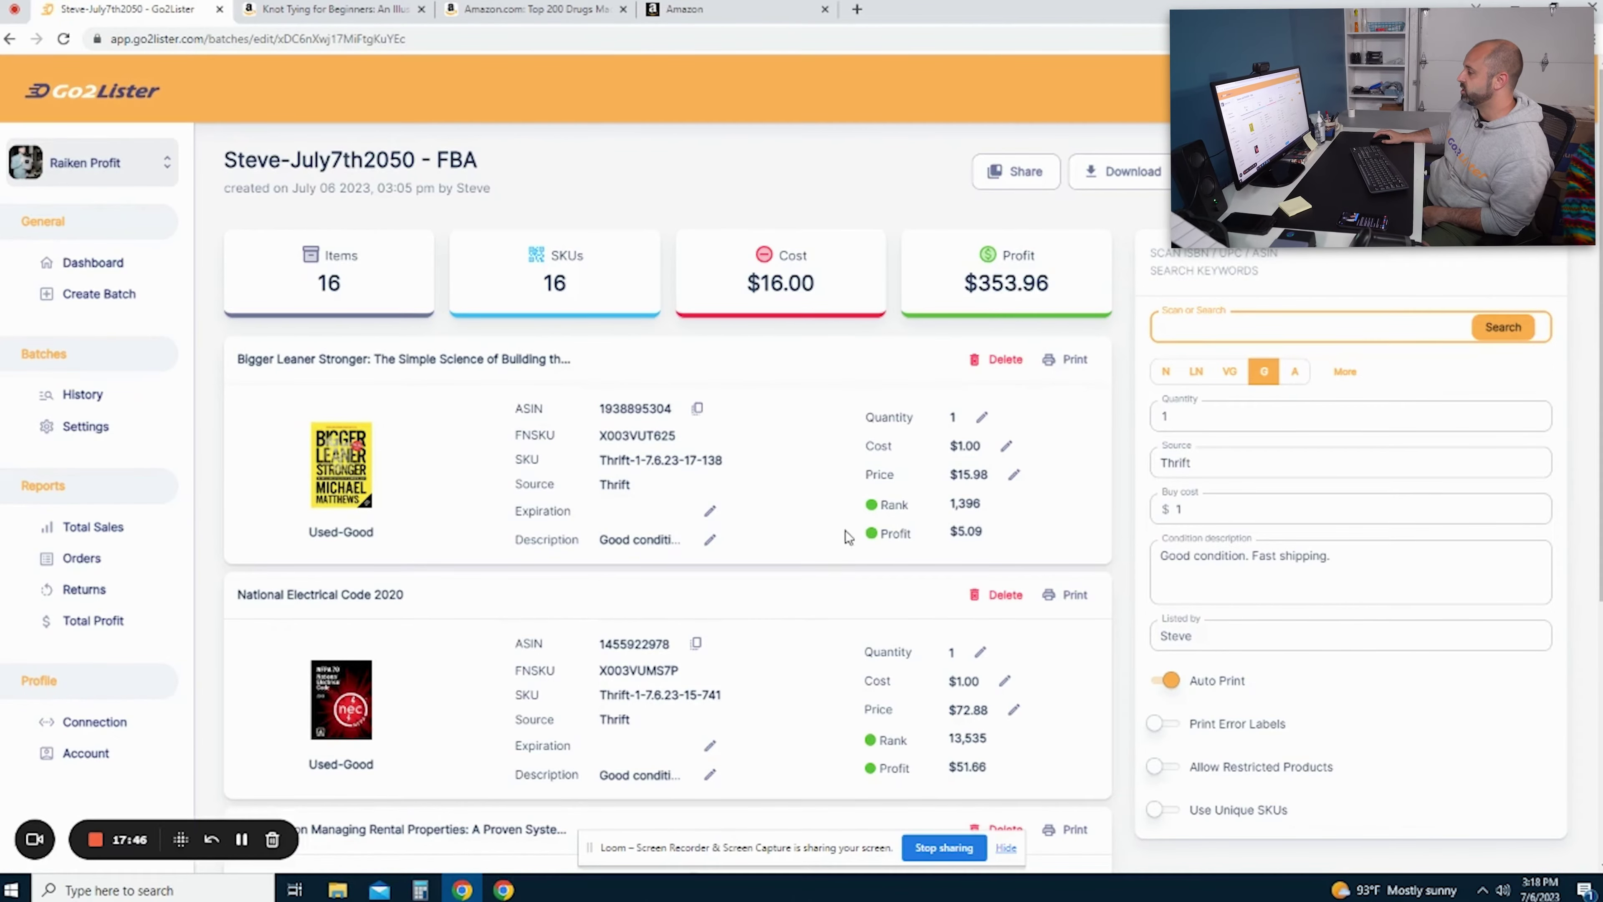
- Open the Amazon listing of National Electrical Code 2020 from the batch, compare its used offers filtered to Prime, and close the listing
scroll(849, 505, down, 4)
scroll(923, 611, down, 1)
scroll(776, 408, down, 8)
scroll(766, 413, up, 9)
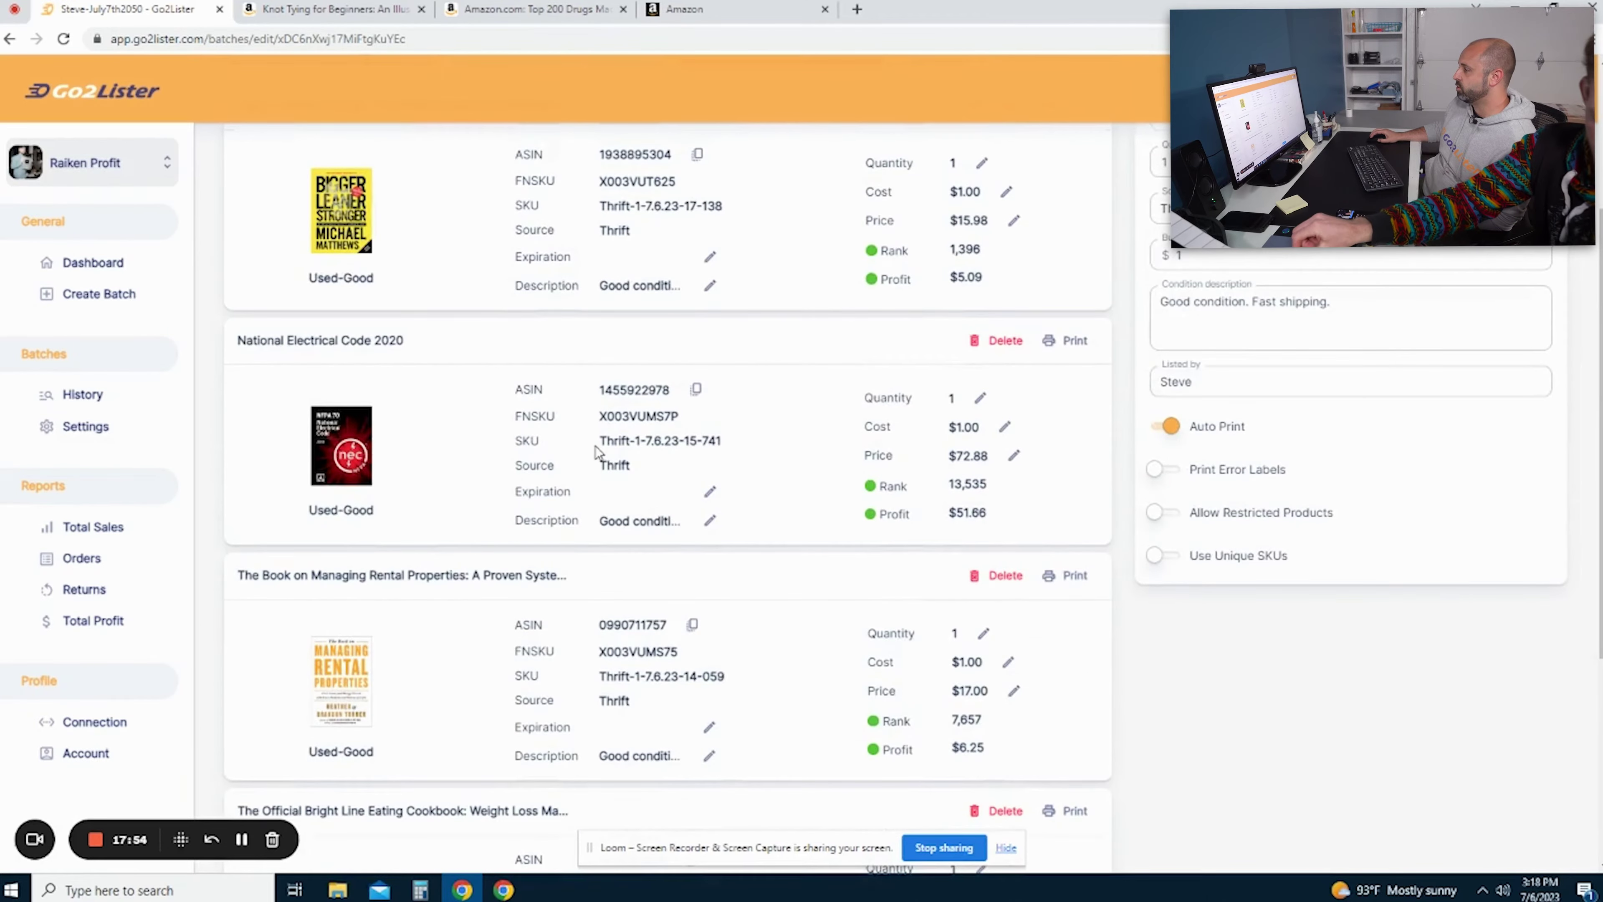
click(637, 393)
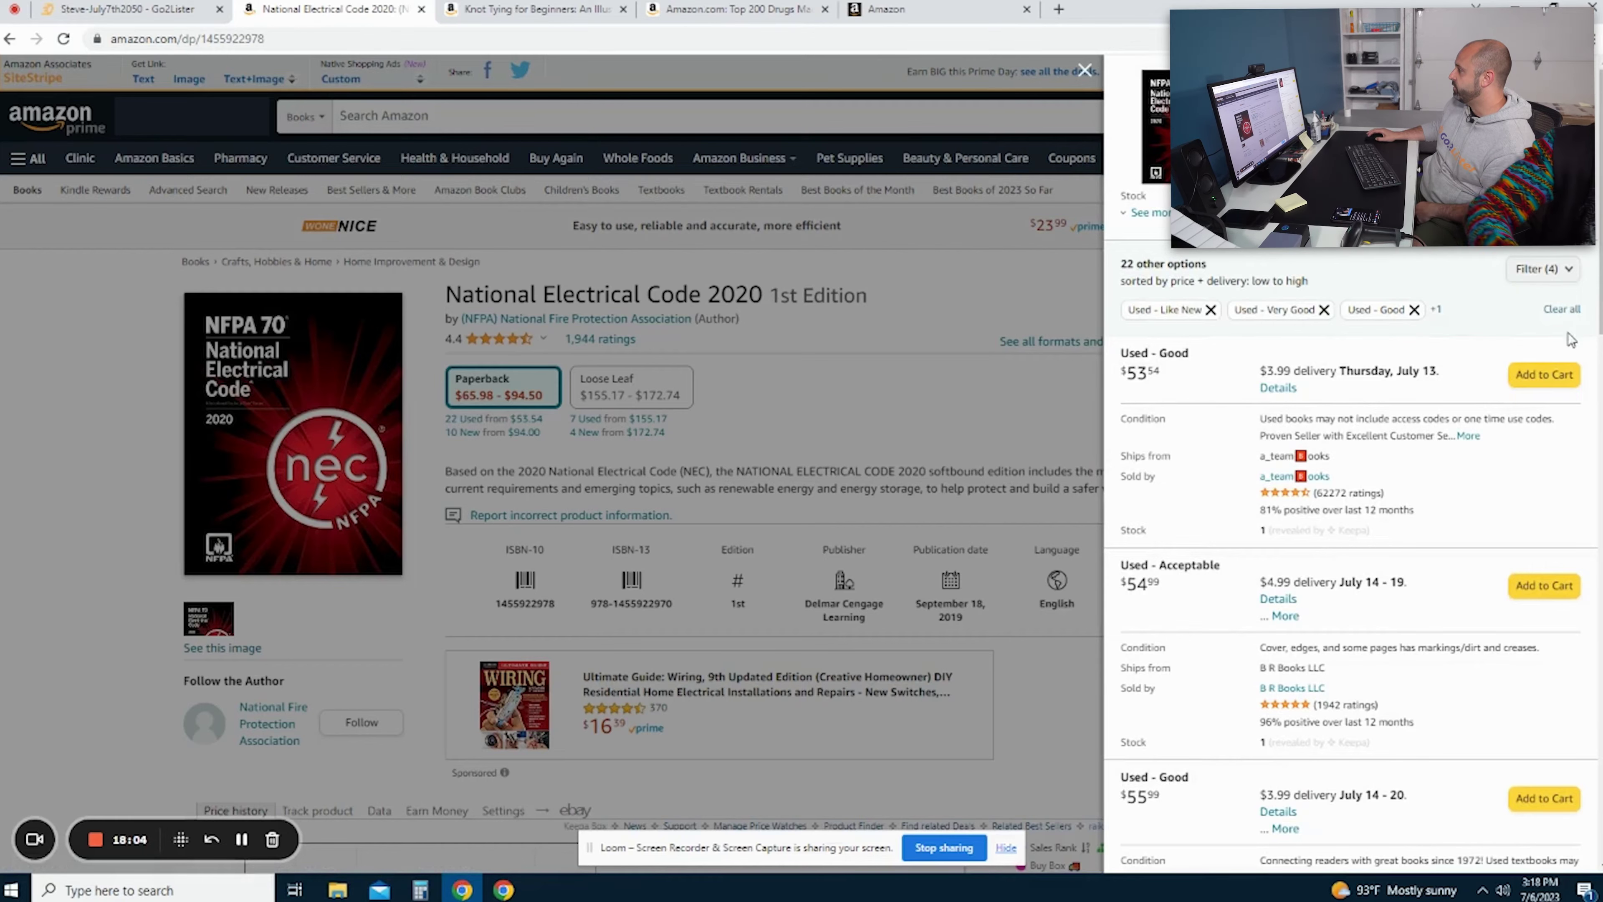
click(1546, 268)
click(1554, 365)
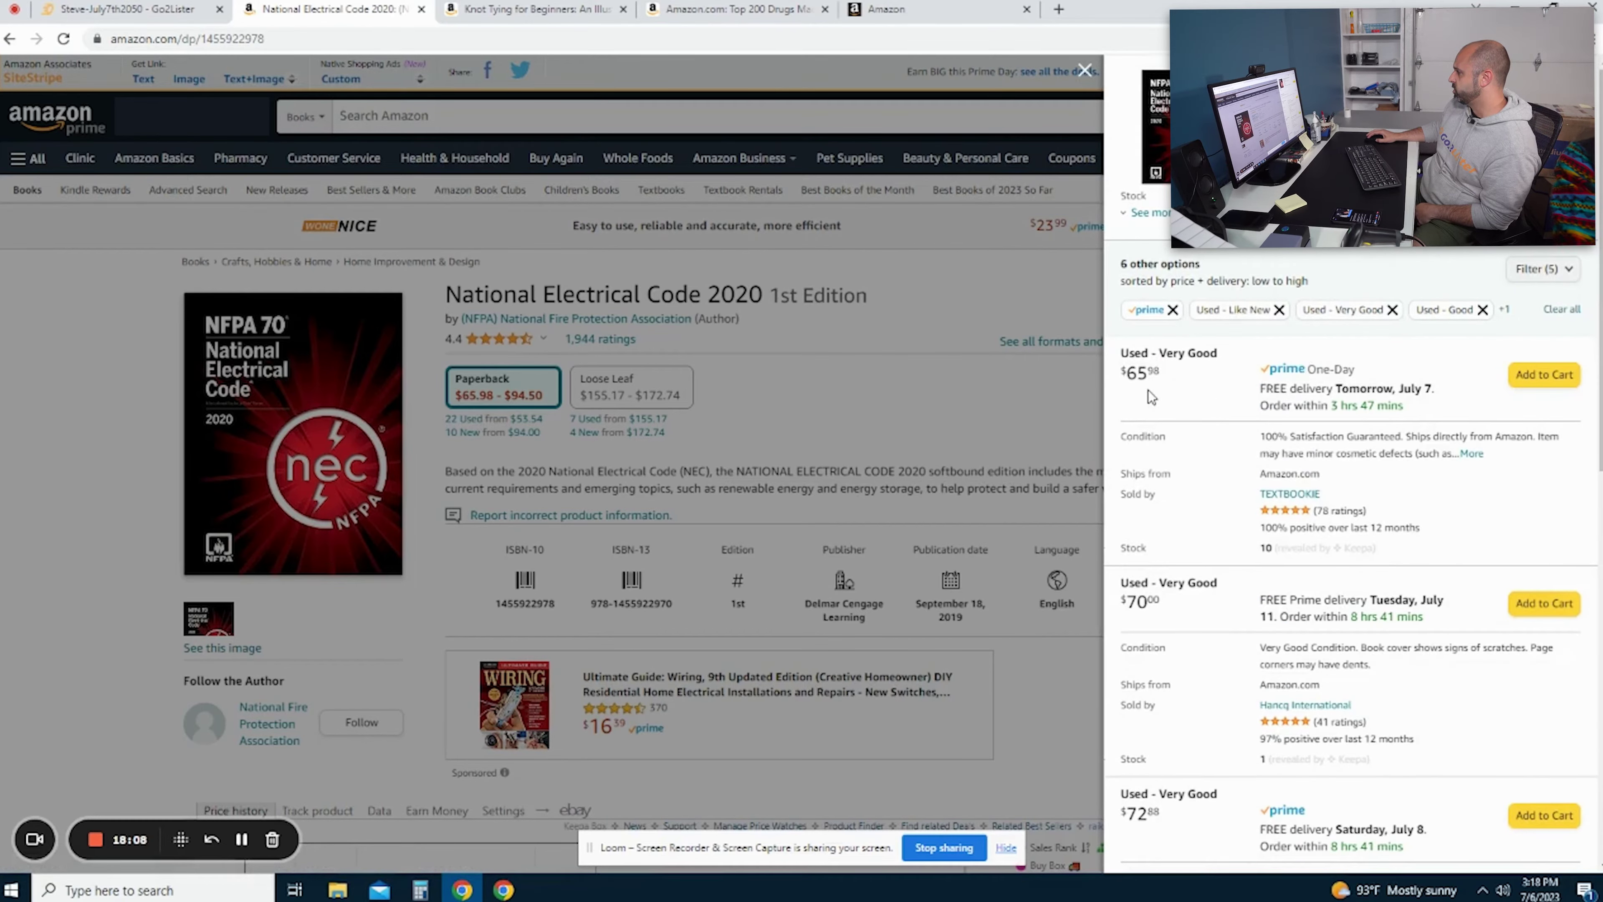
key(ctrl+w)
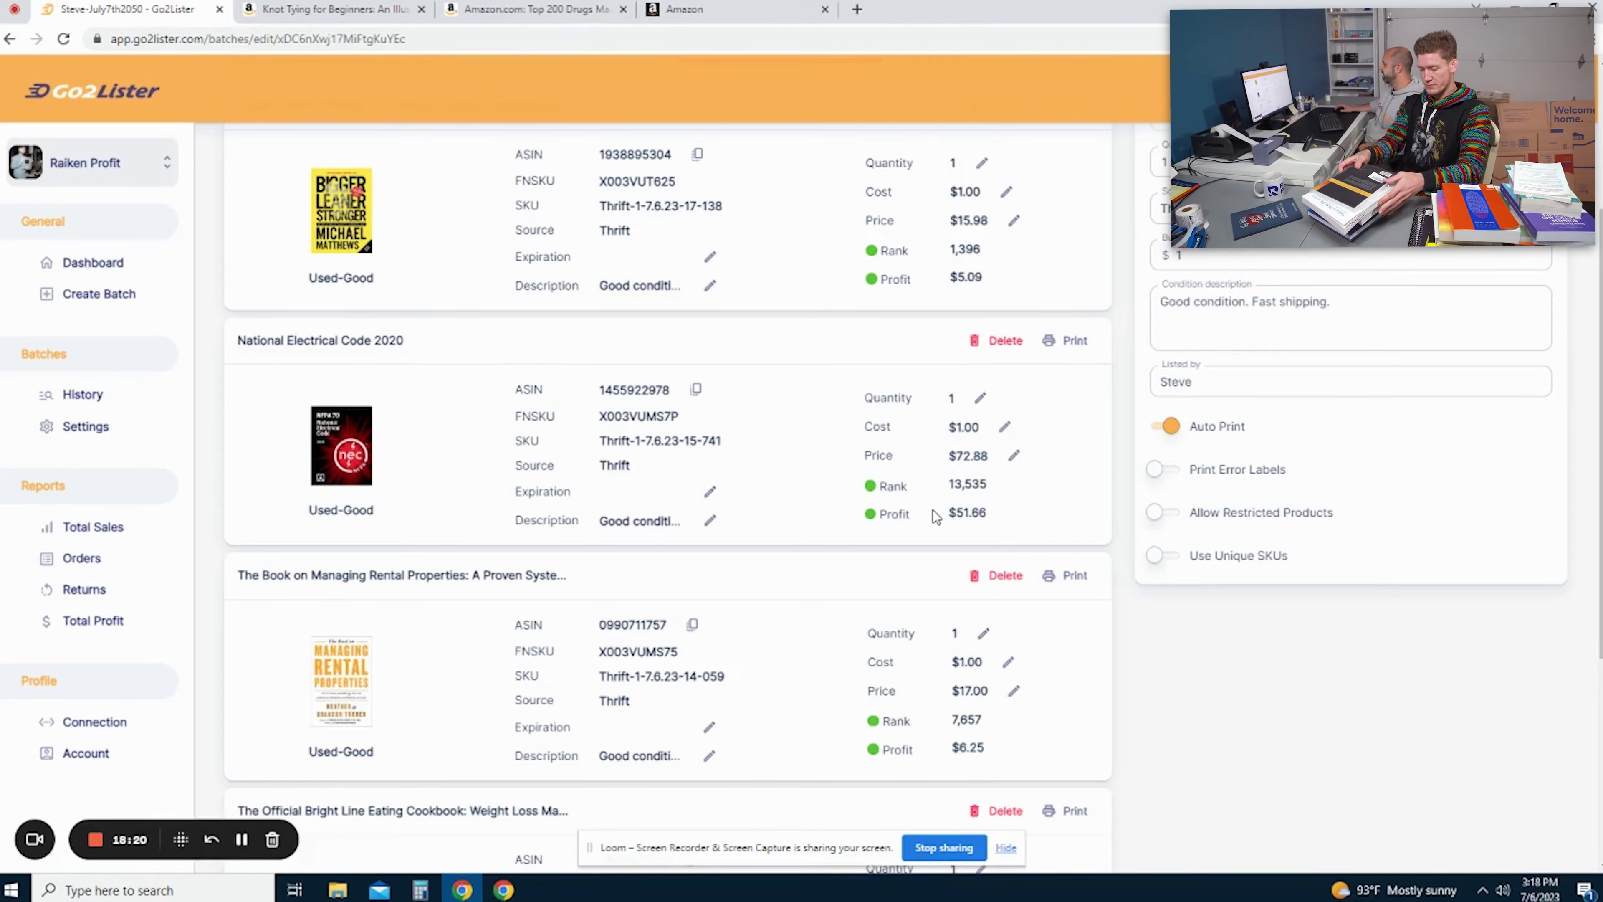
- Look over the batch list and scan six more used-good books into it with the Thrift source and $1 buy cost
scroll(924, 697, up, 3)
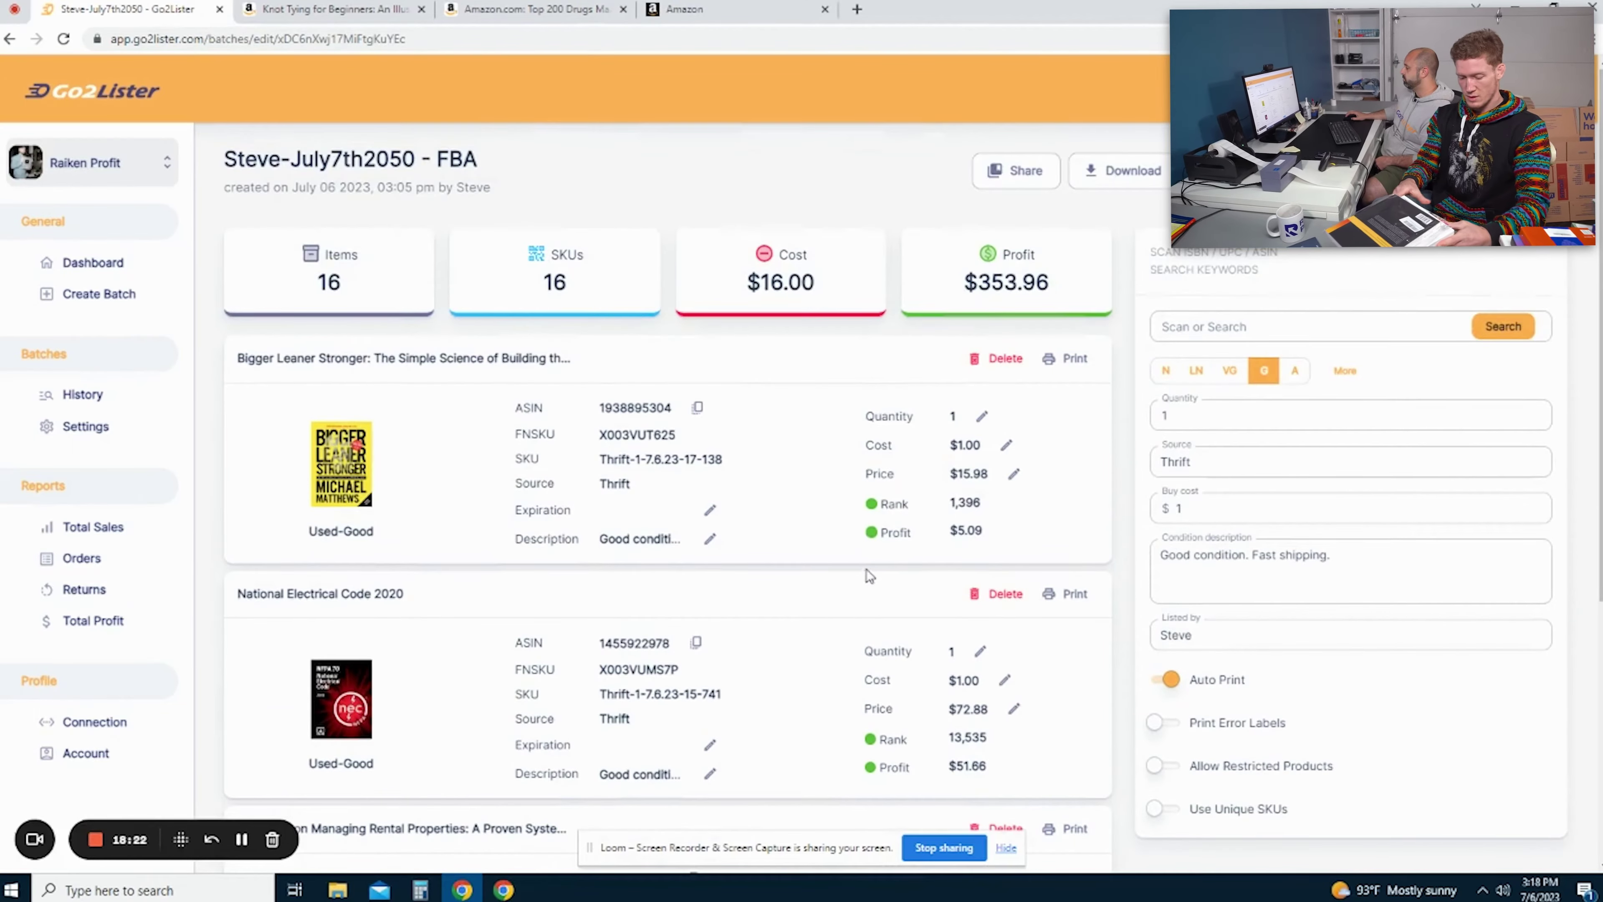
scroll(858, 572, down, 4)
scroll(853, 584, down, 3)
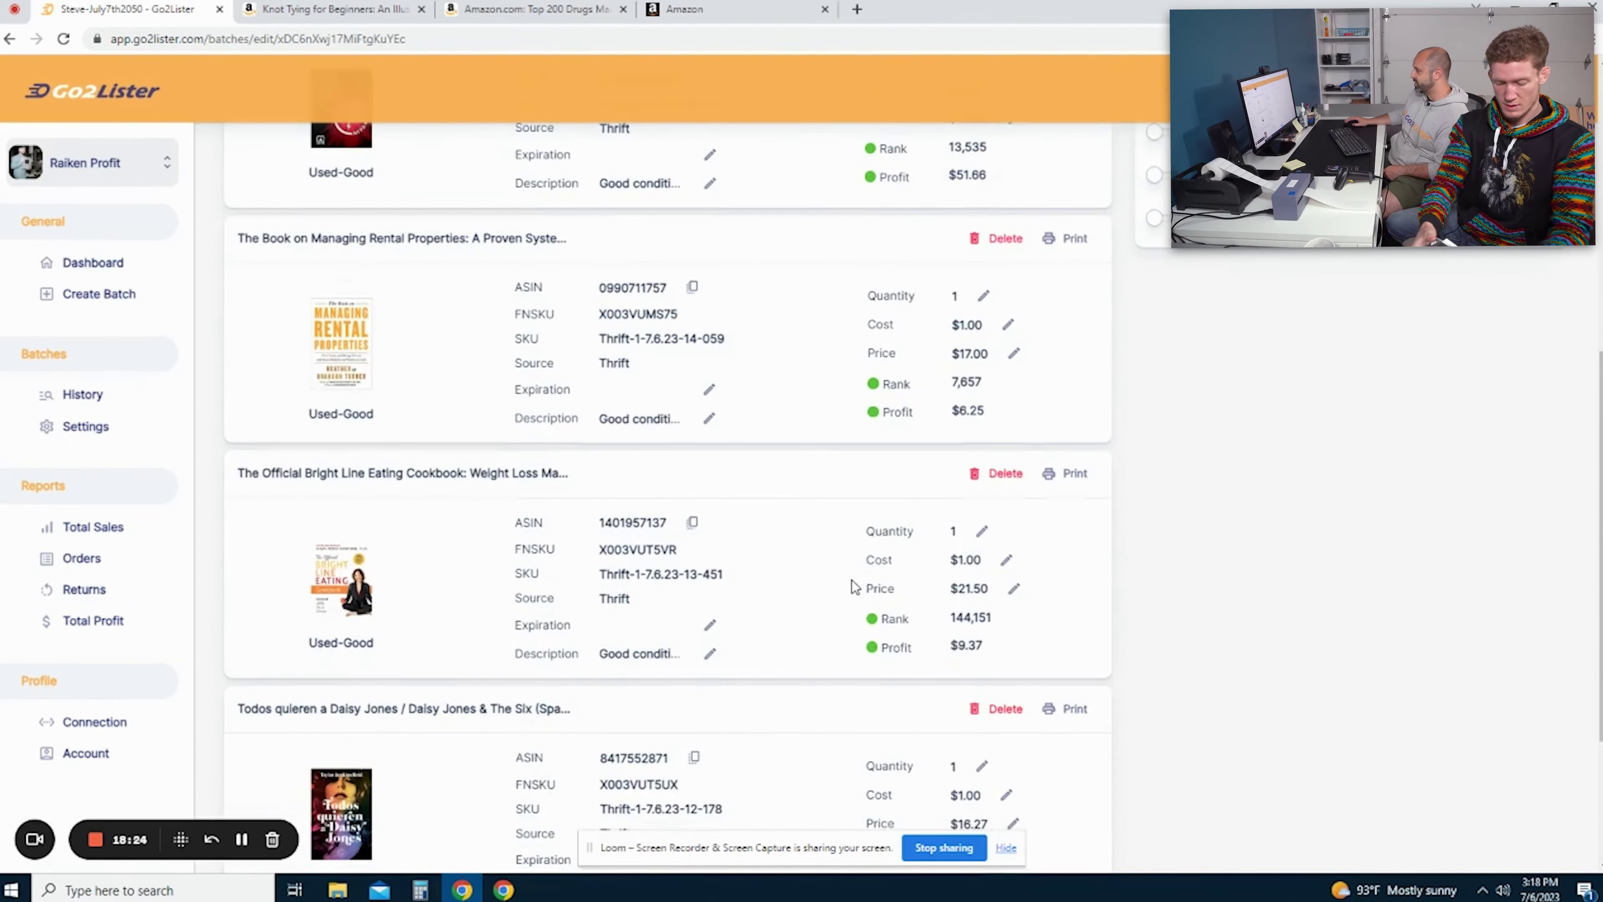
scroll(859, 584, down, 8)
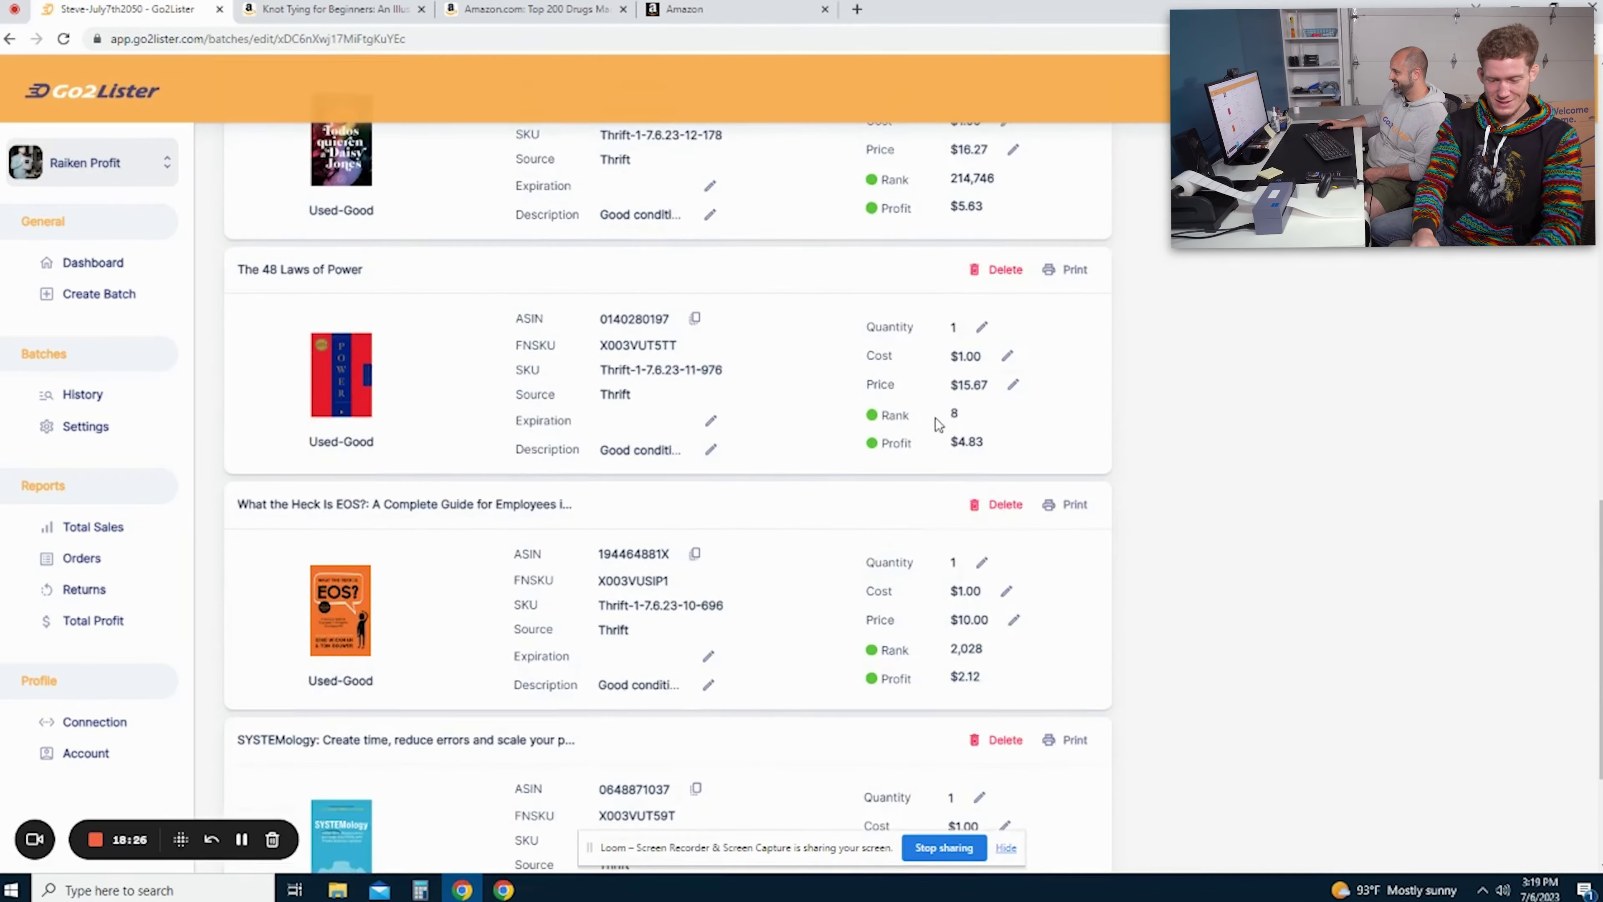
scroll(705, 453, down, 2)
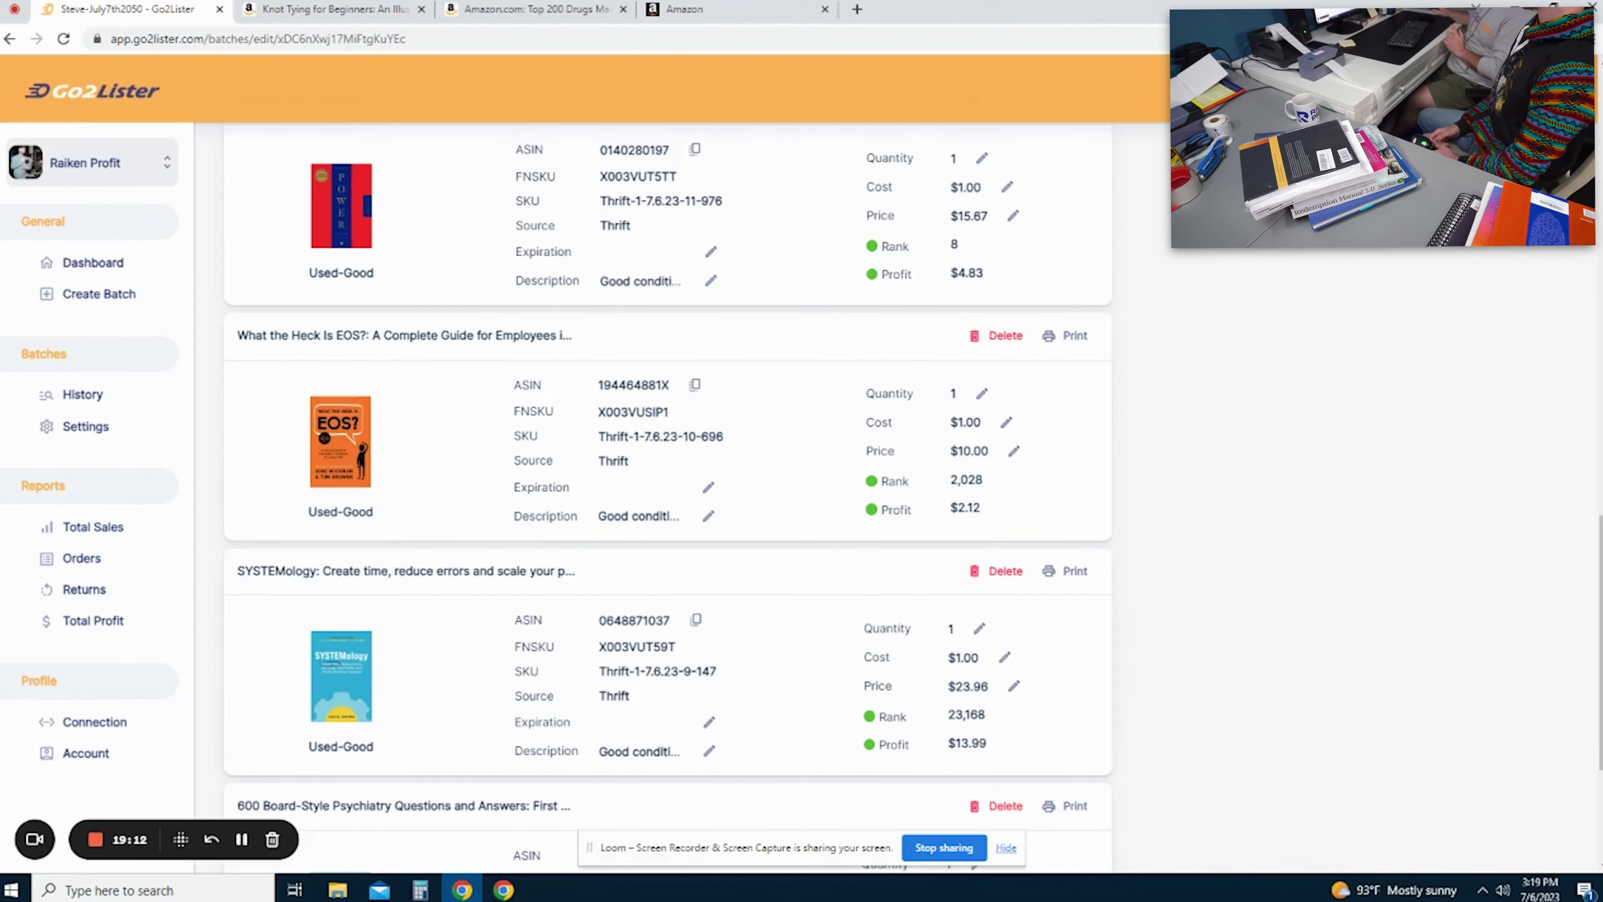
scroll(1282, 291, up, 20)
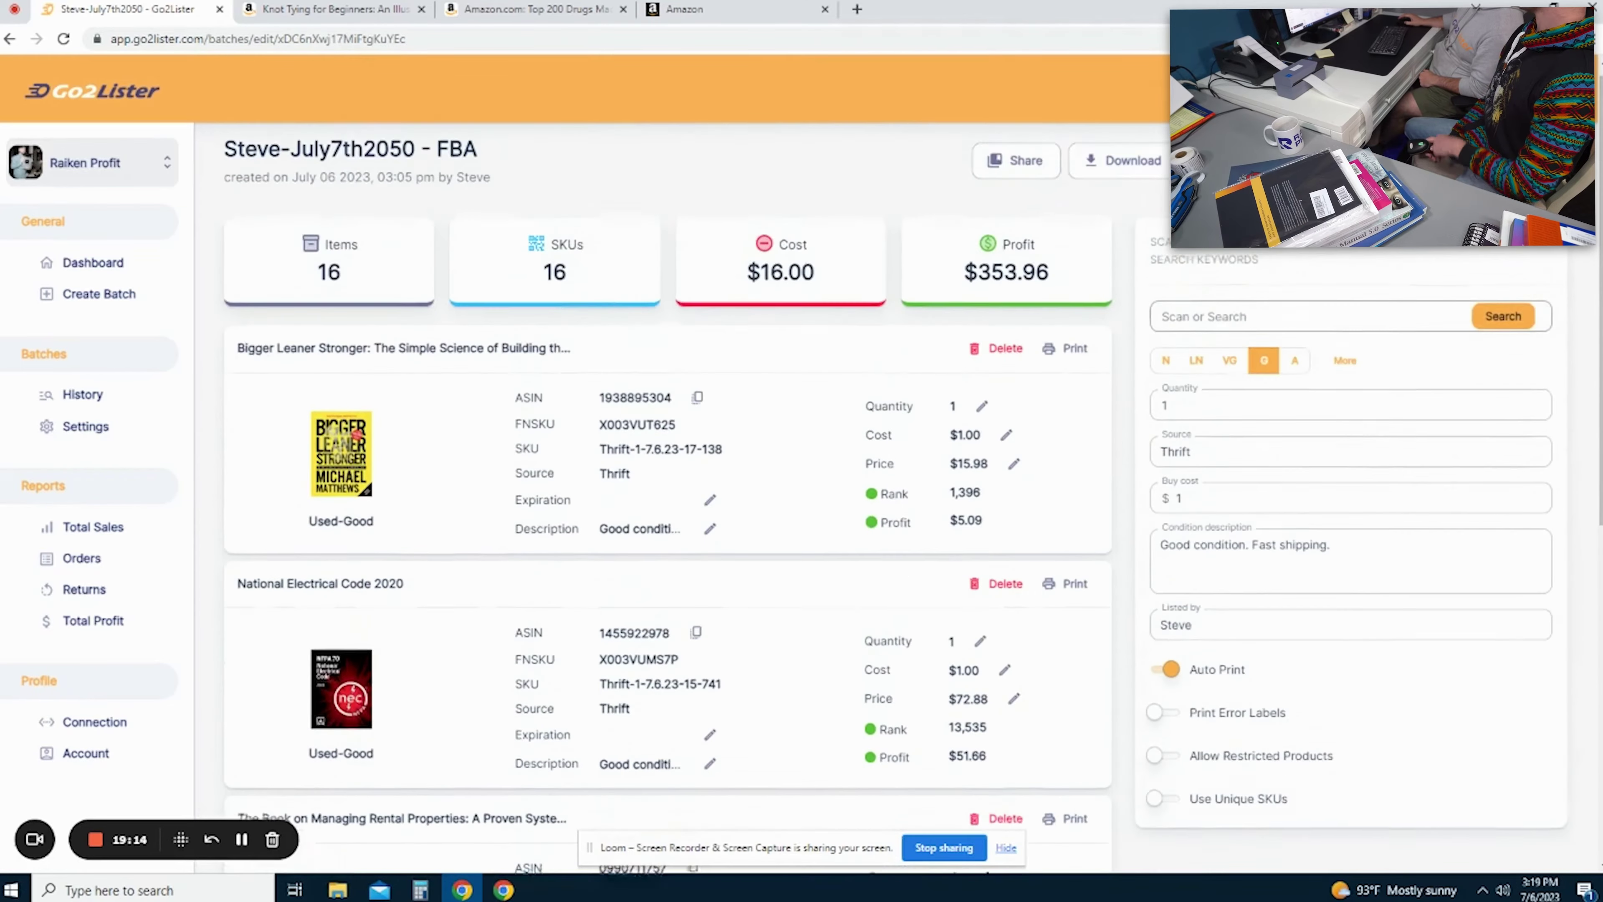
click(1222, 328)
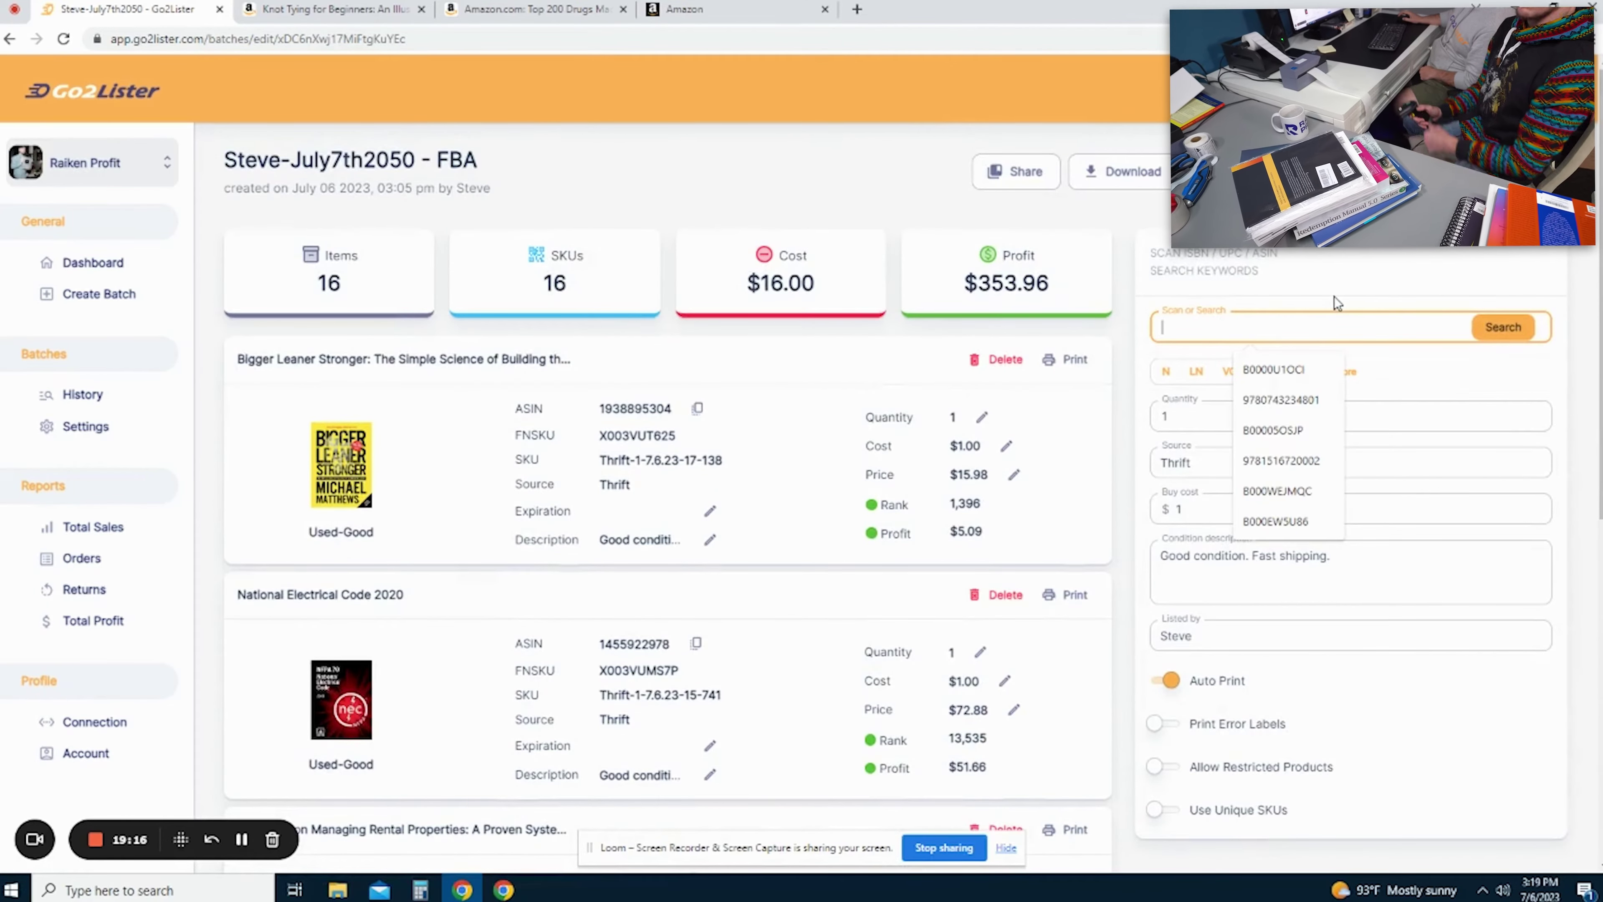
key(Return)
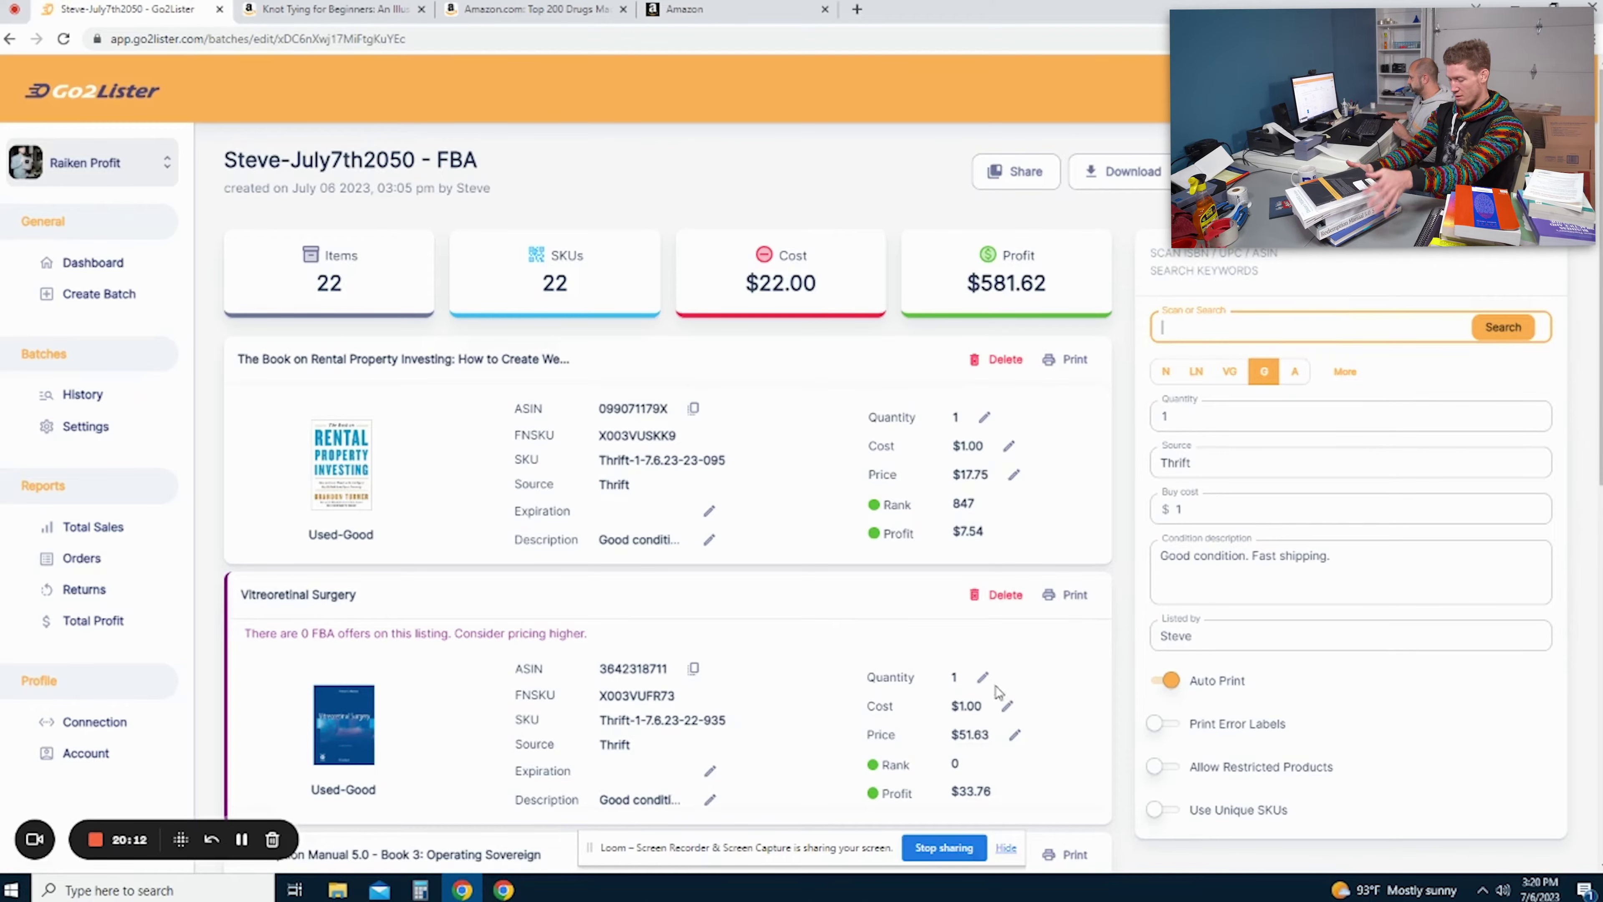
- Review the prices, sales ranks and profits of the books scanned into the batch
scroll(435, 483, down, 9)
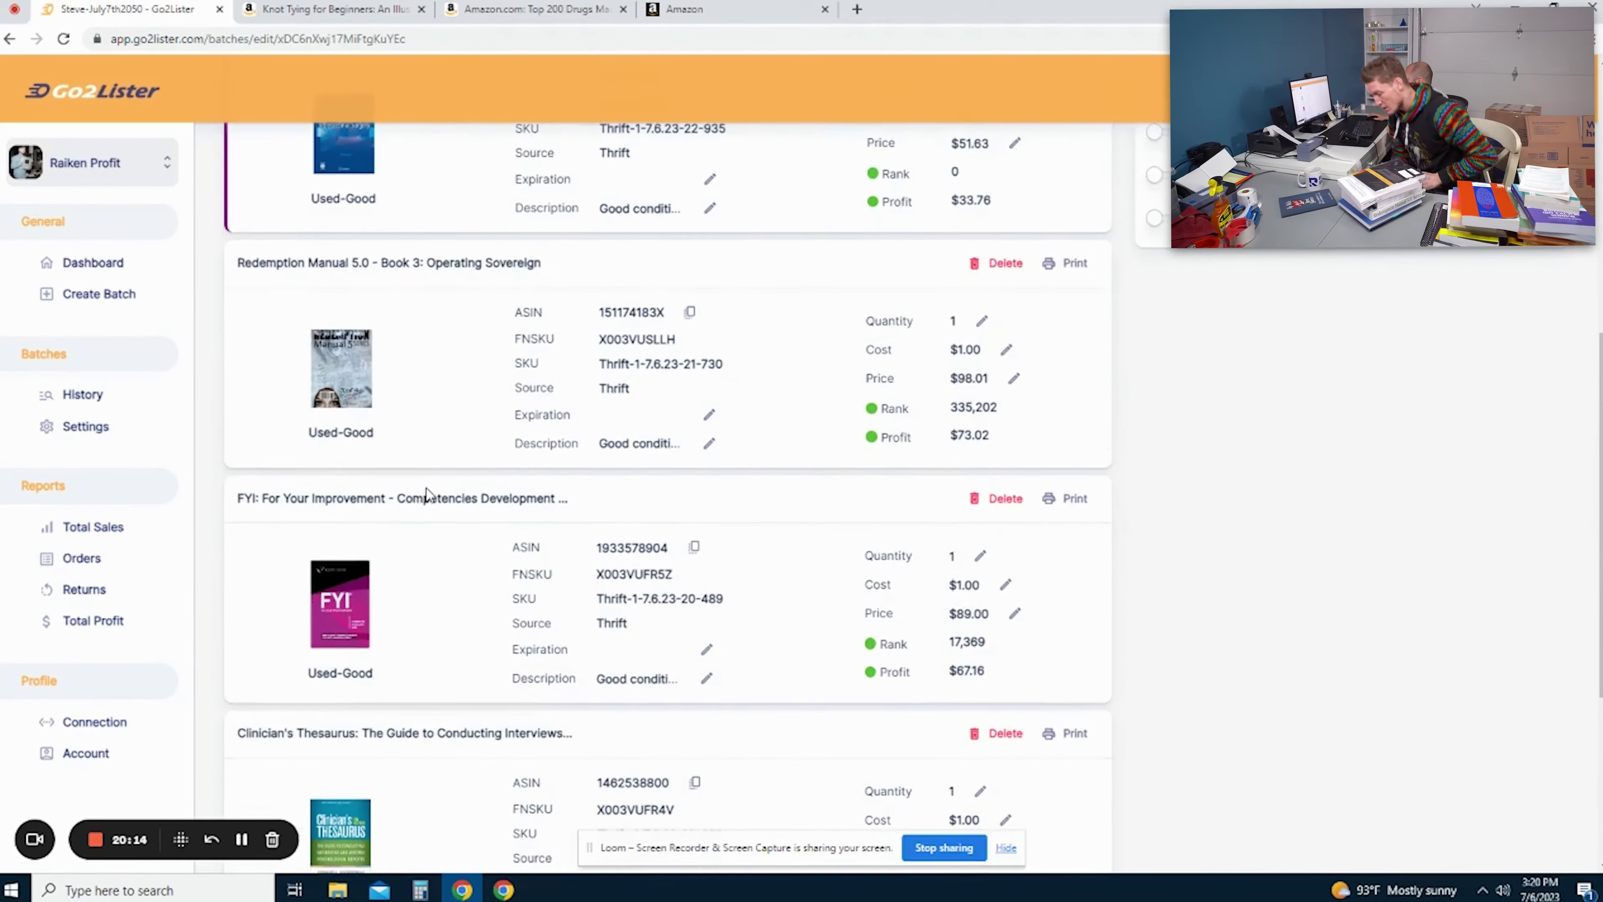
scroll(423, 495, down, 8)
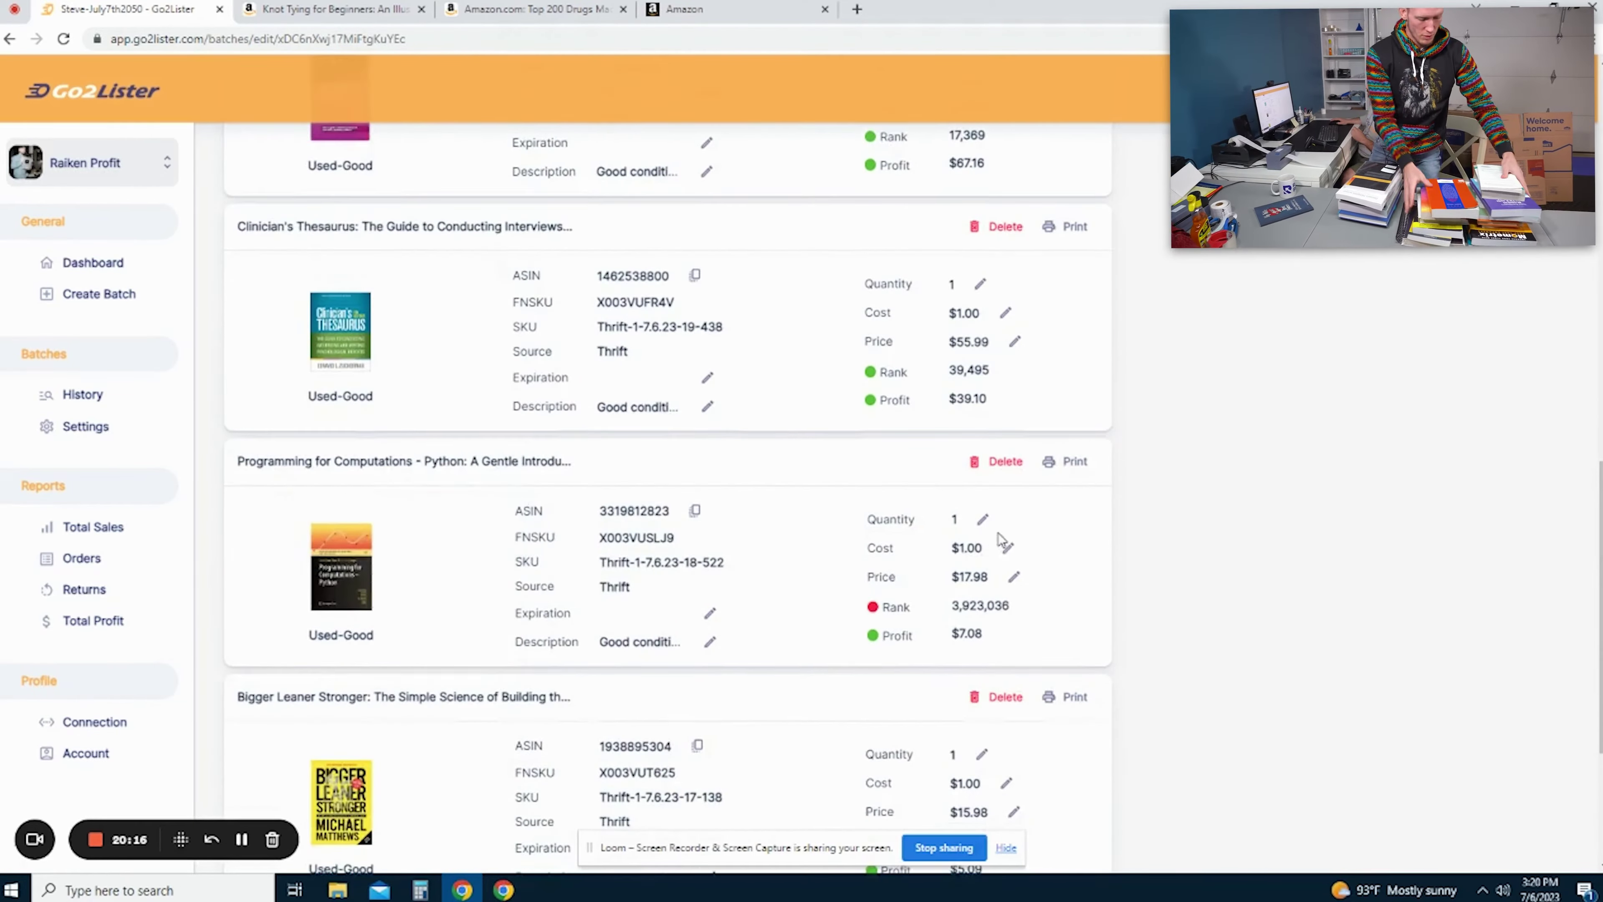
scroll(910, 551, down, 17)
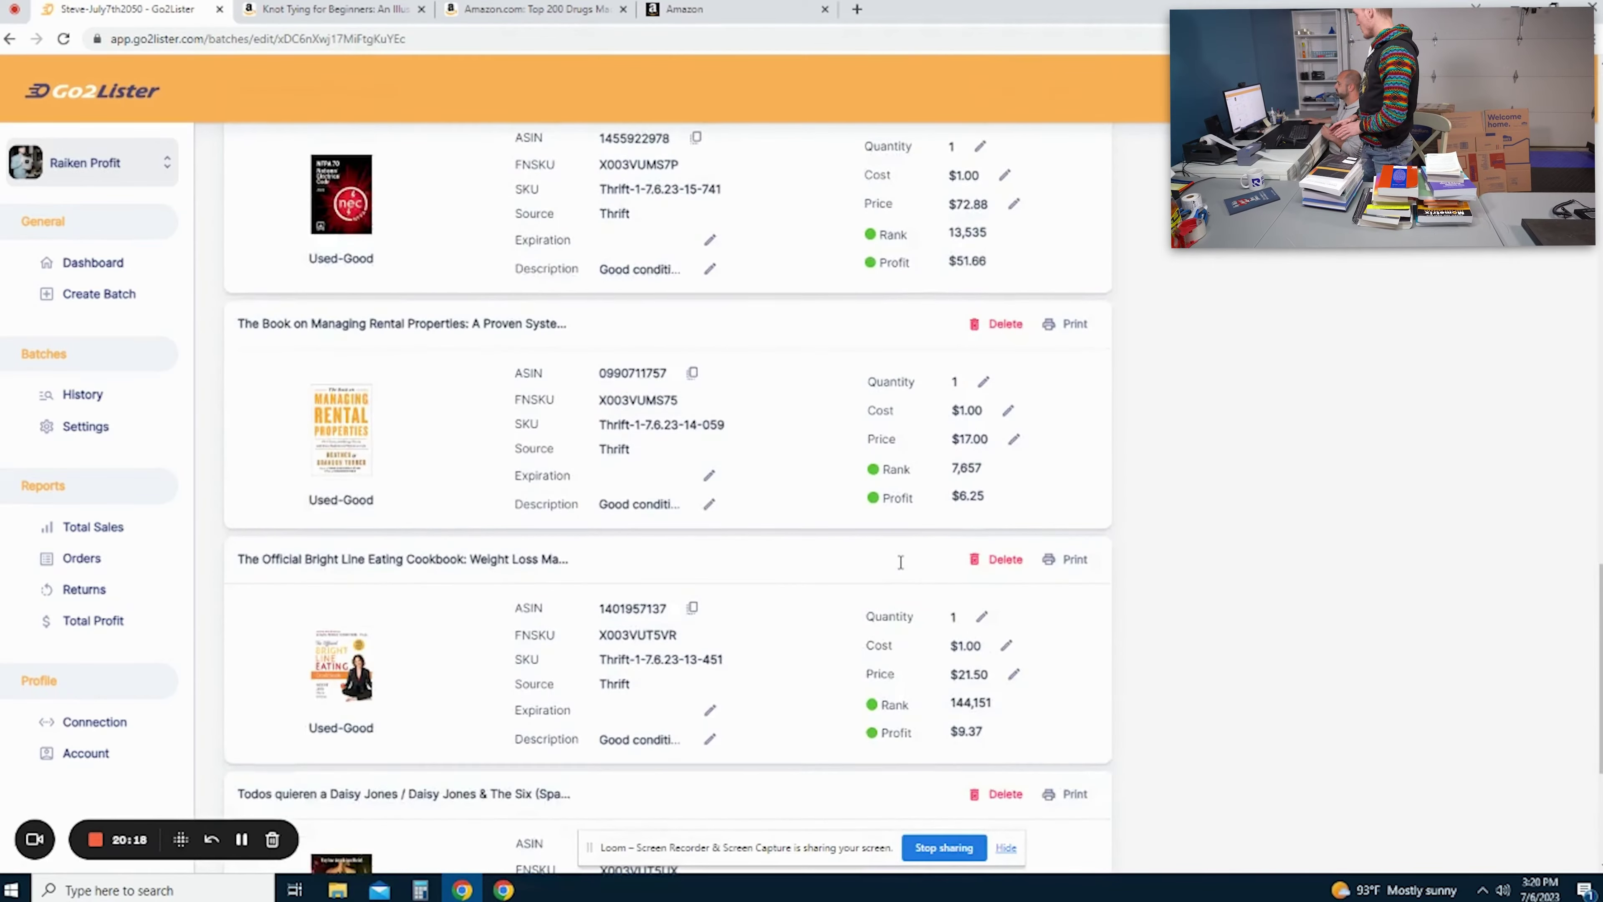
scroll(899, 563, up, 20)
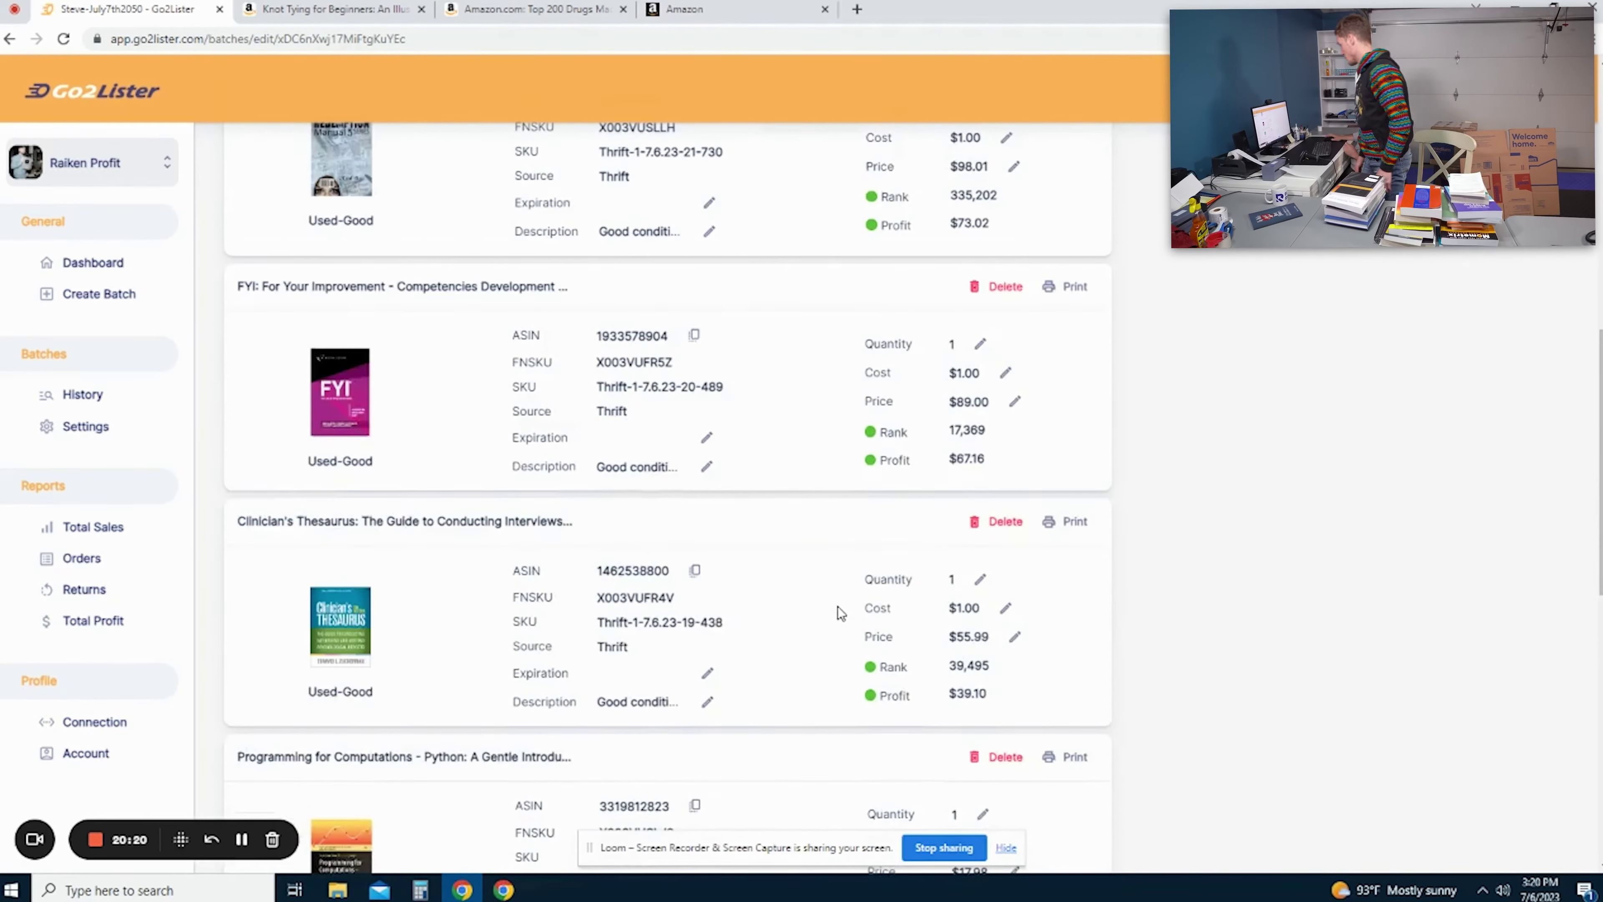
scroll(835, 606, up, 5)
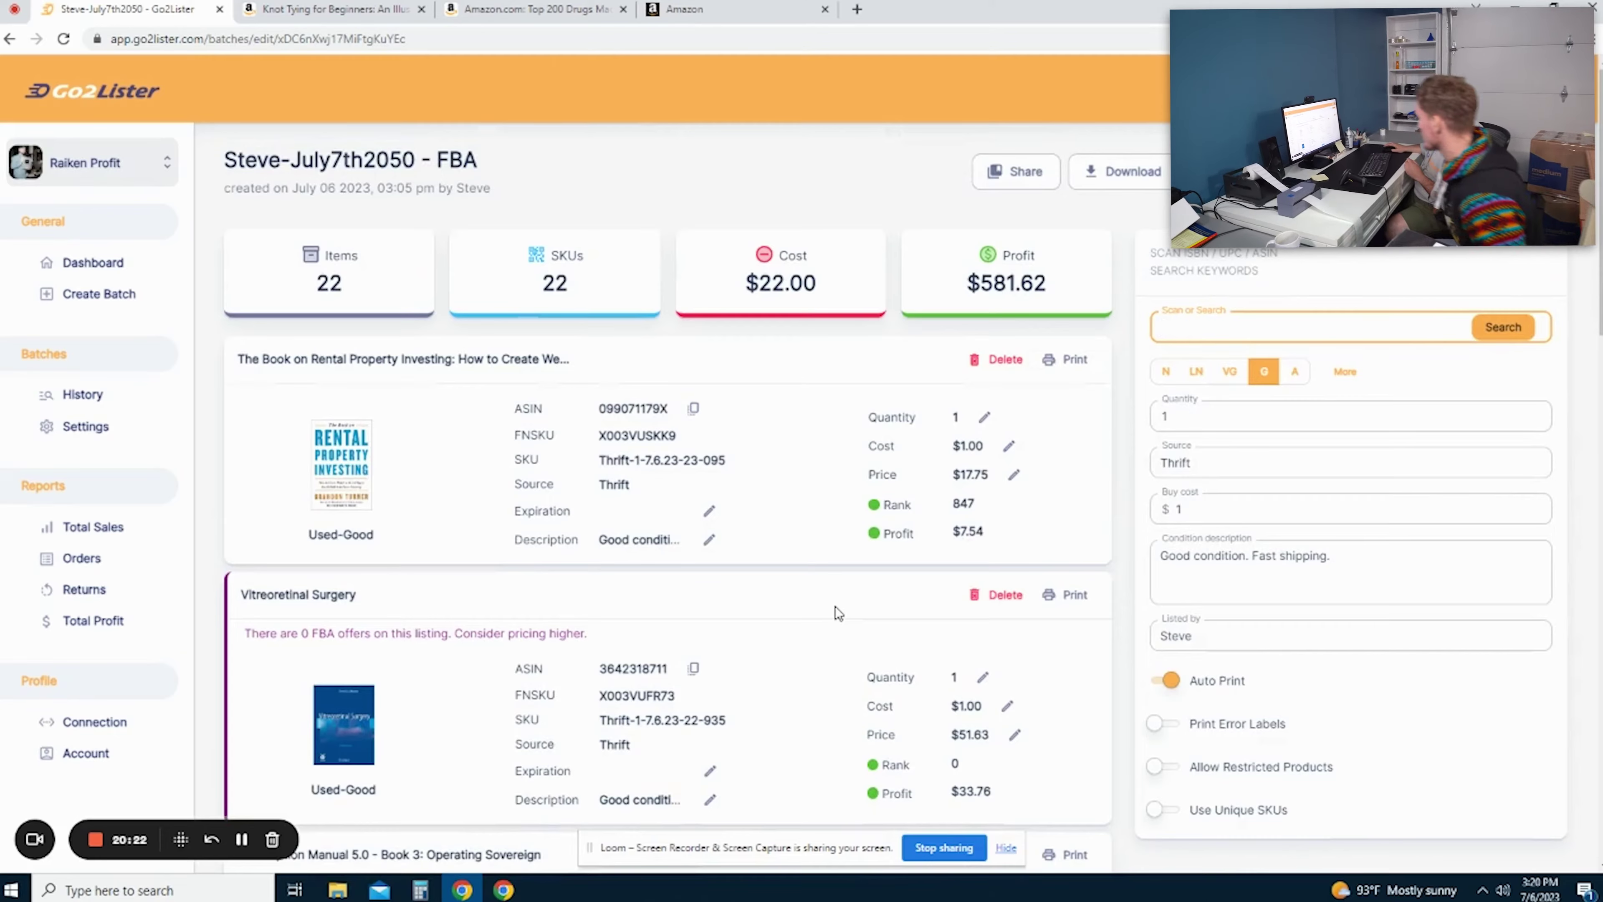
scroll(836, 606, down, 20)
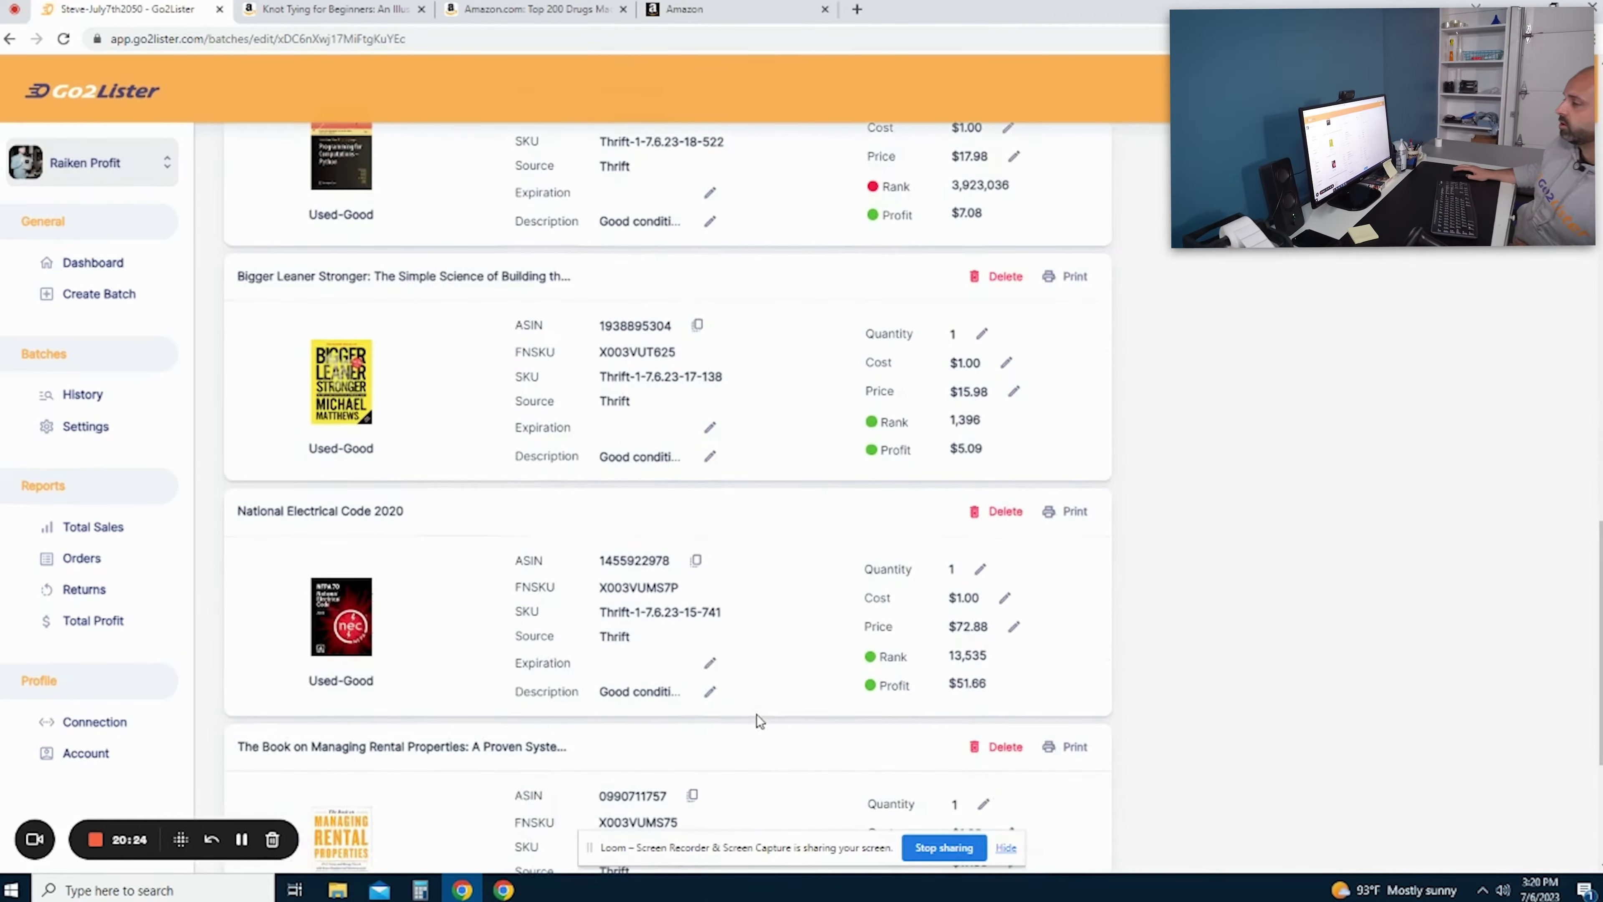
scroll(757, 715, down, 7)
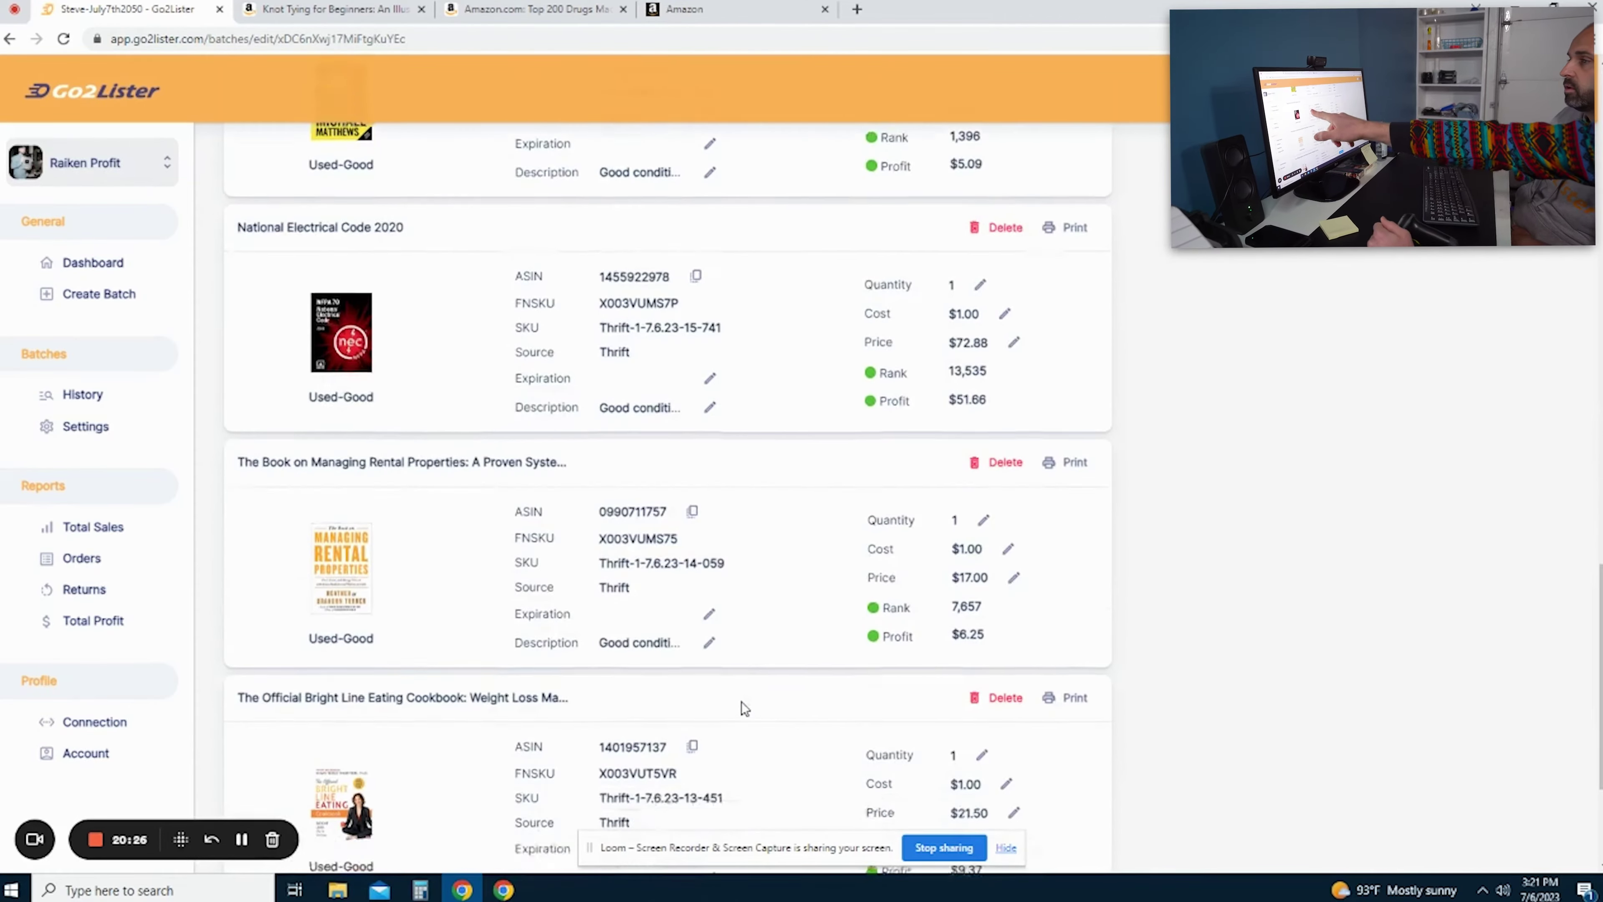
scroll(733, 690, up, 2)
- Find Vitreoretinal Surgery in the batch, open its Amazon listing and examine the one-year price history
scroll(410, 533, up, 20)
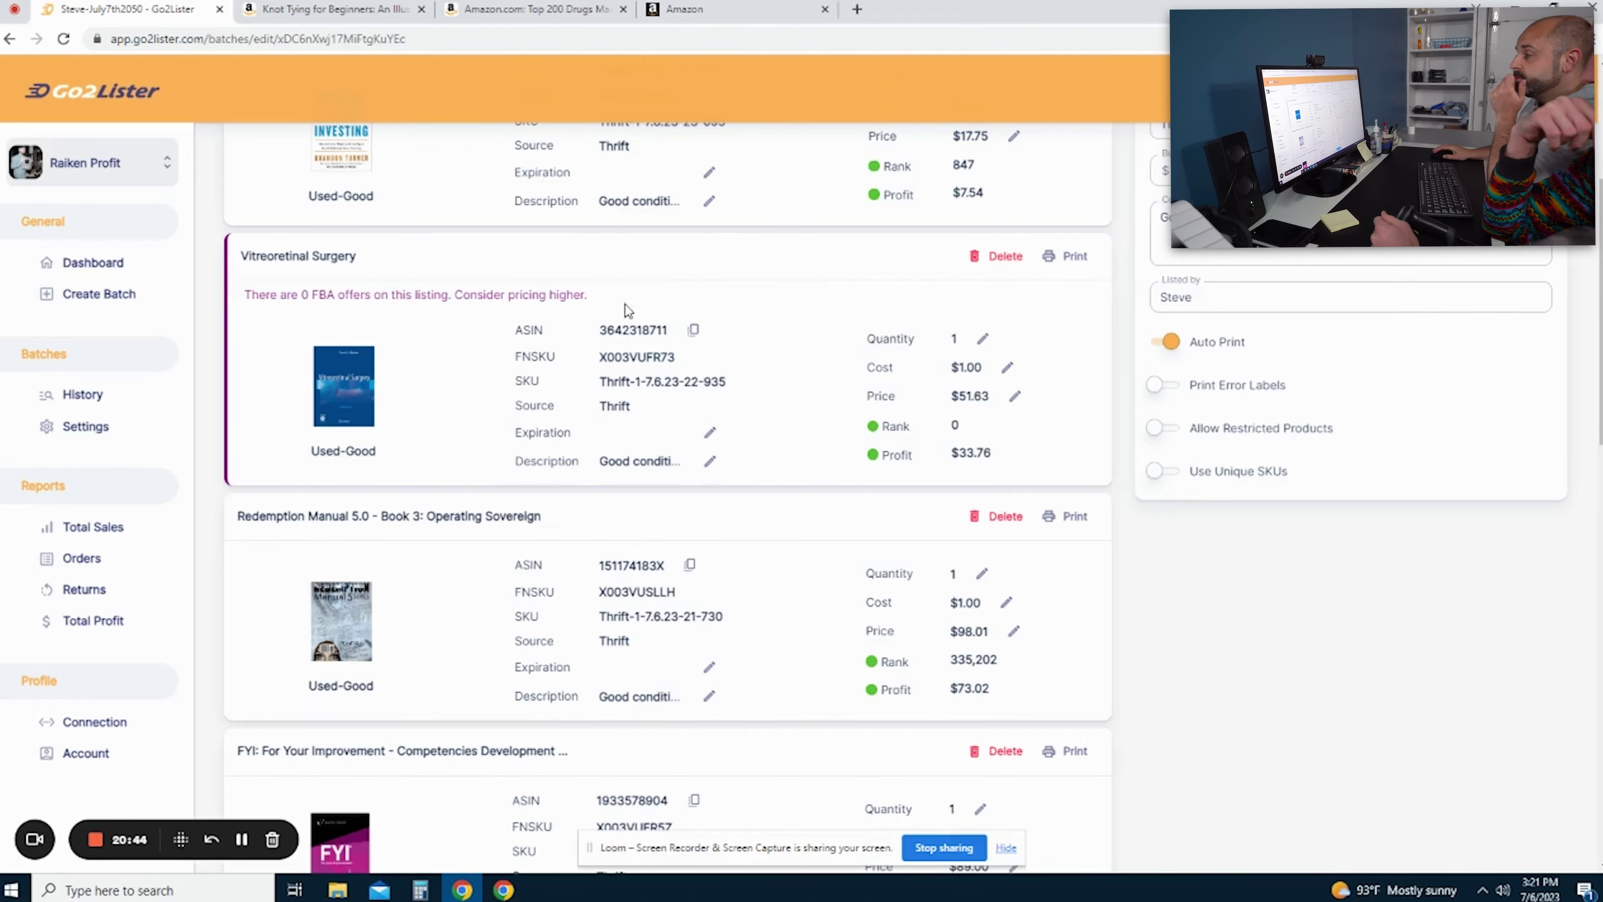
click(620, 331)
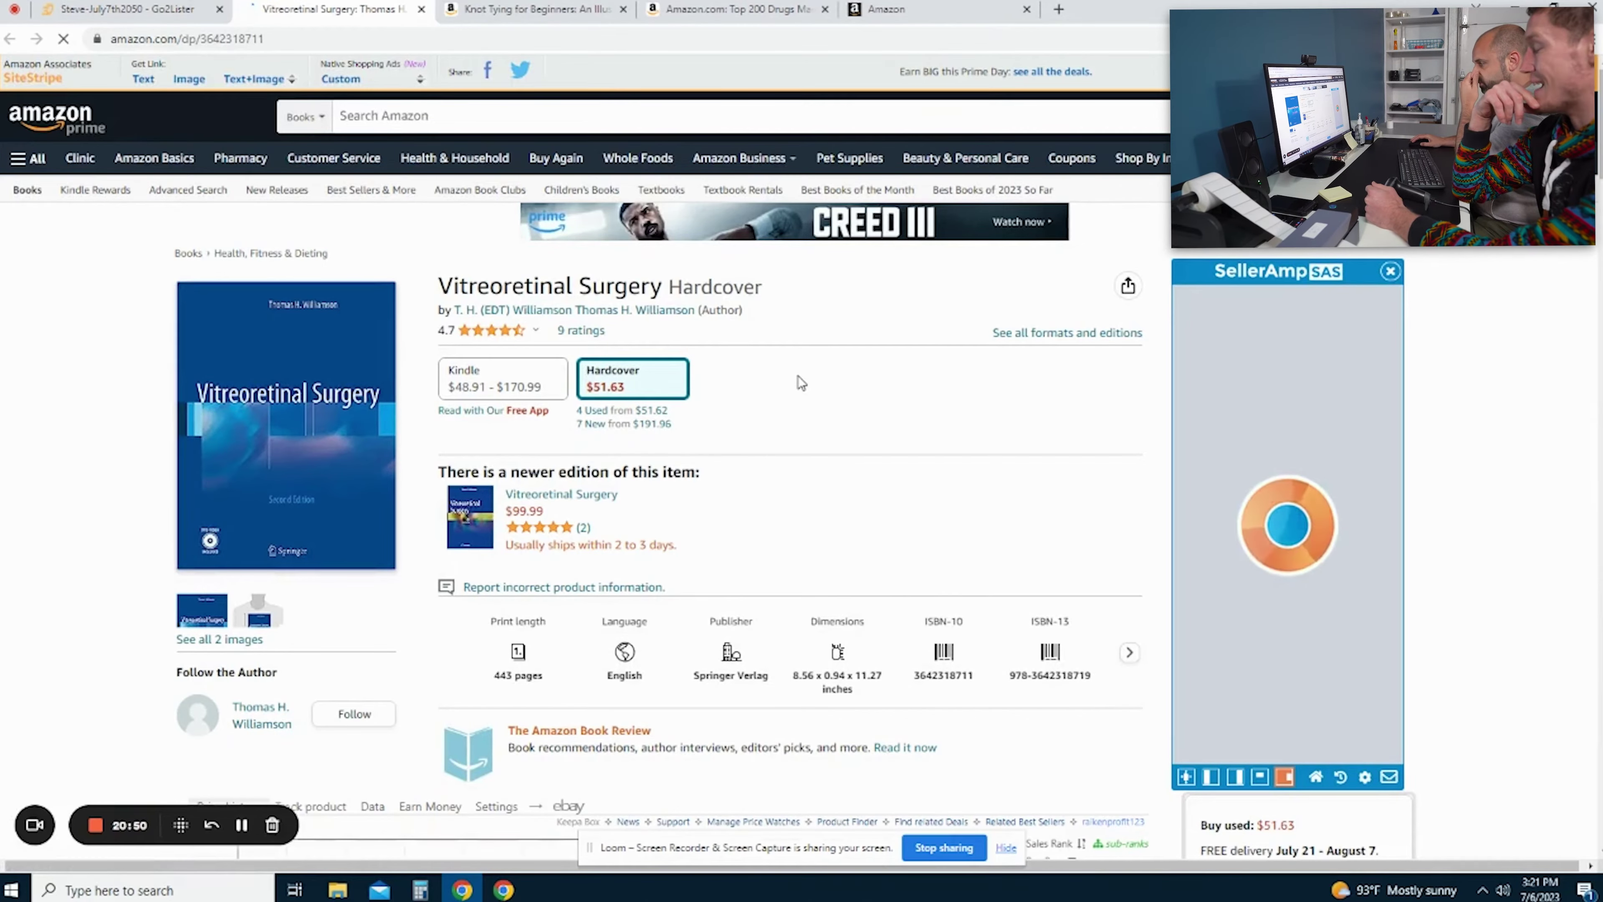
scroll(798, 387, down, 6)
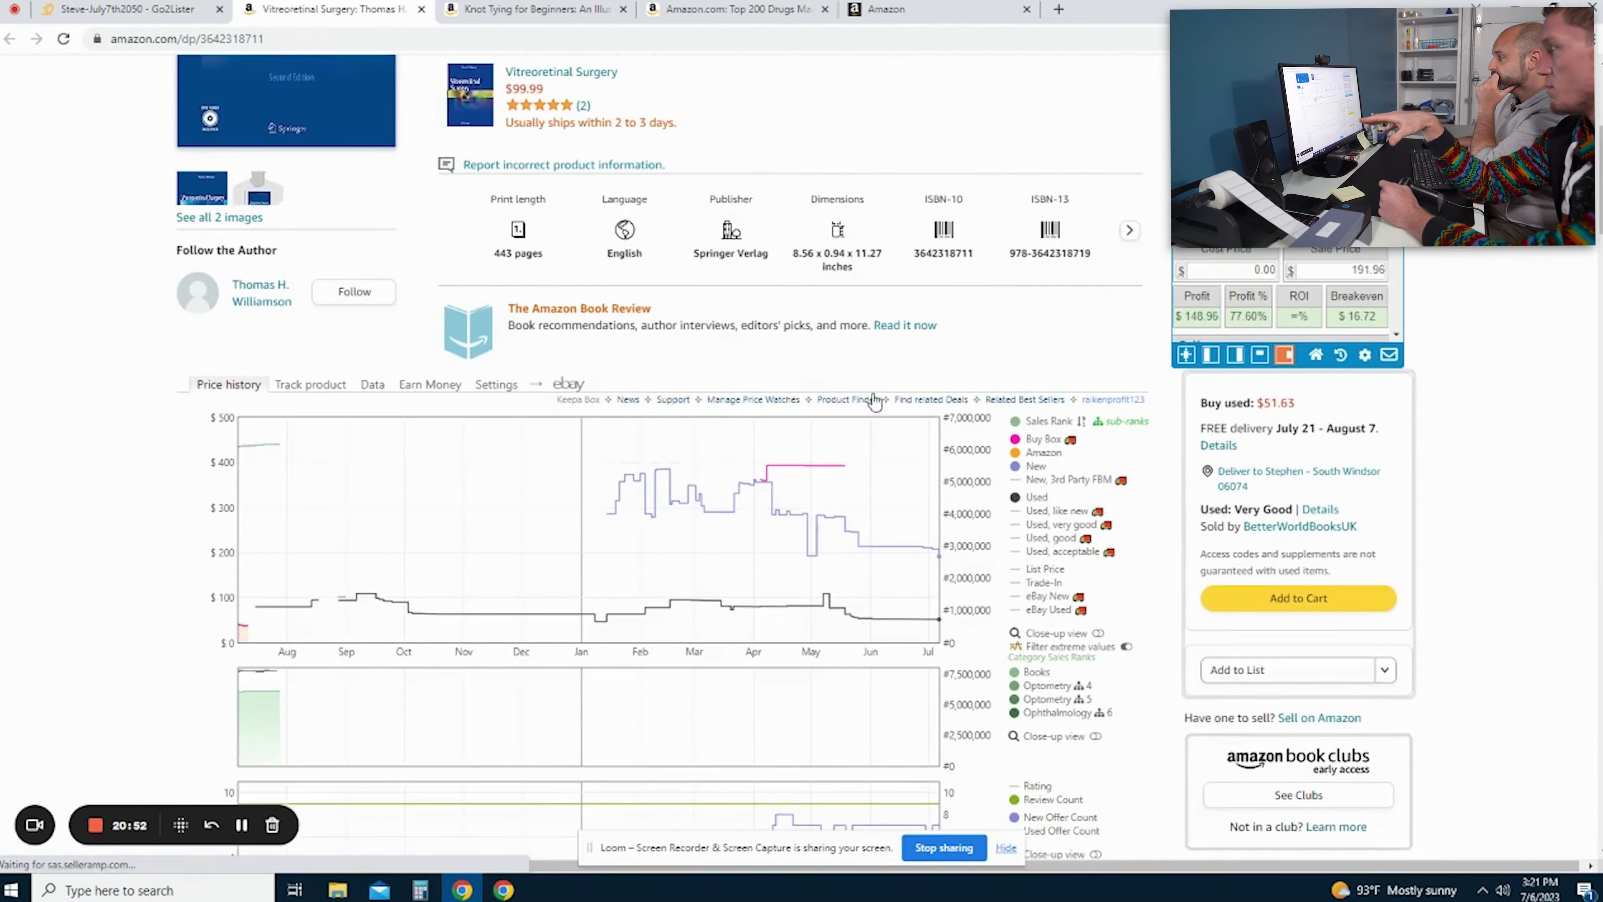
mouse_move(1020, 453)
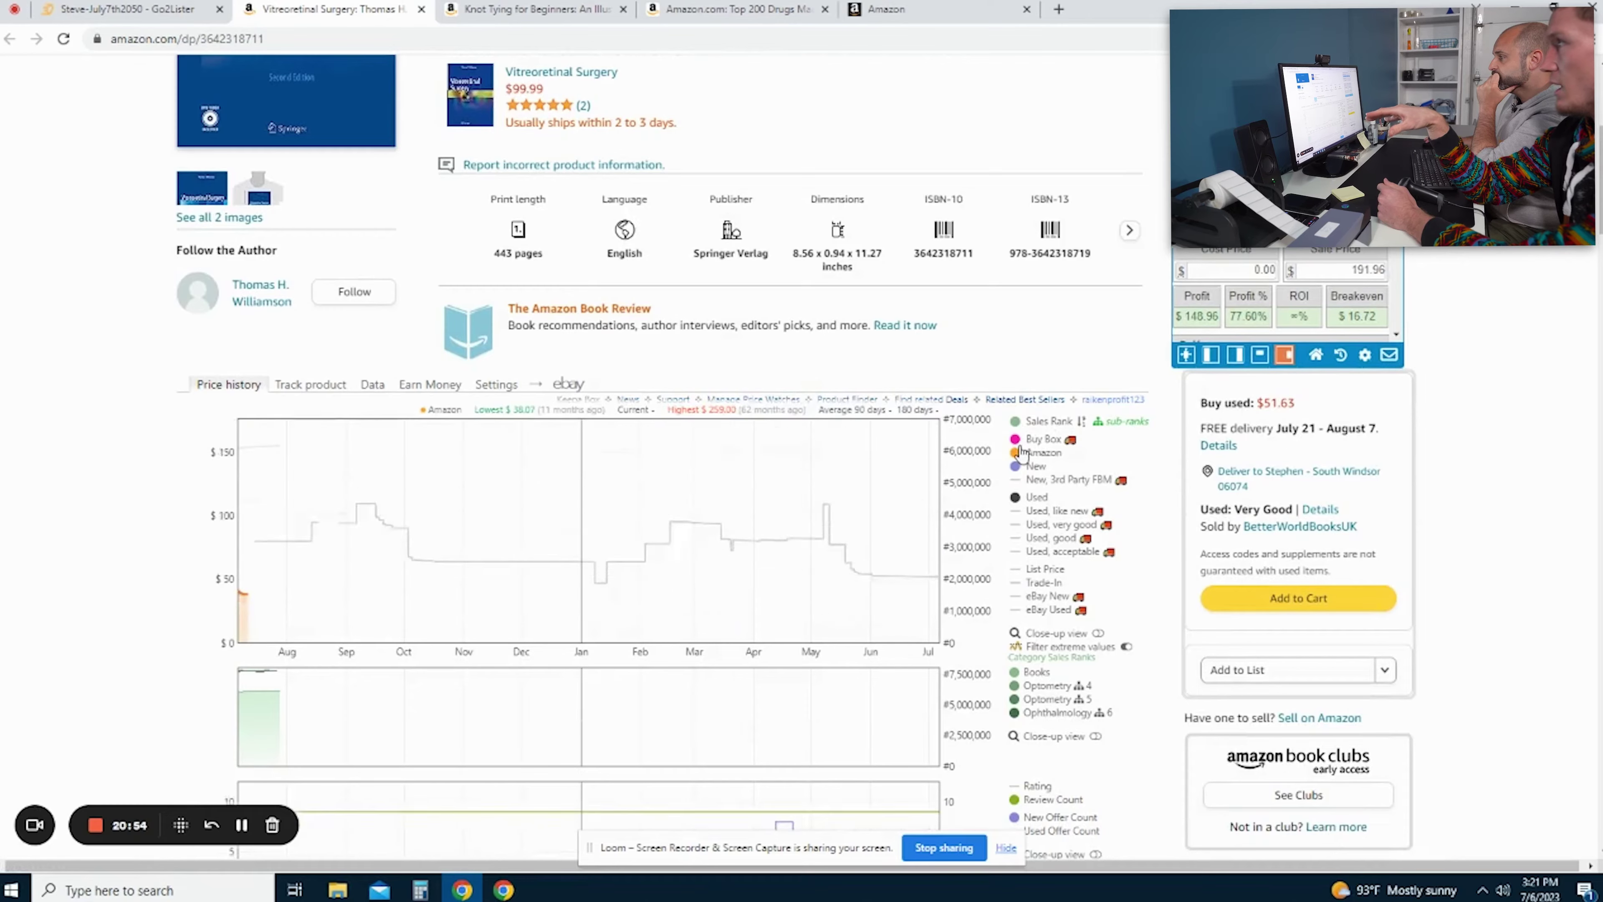
scroll(1018, 437, down, 5)
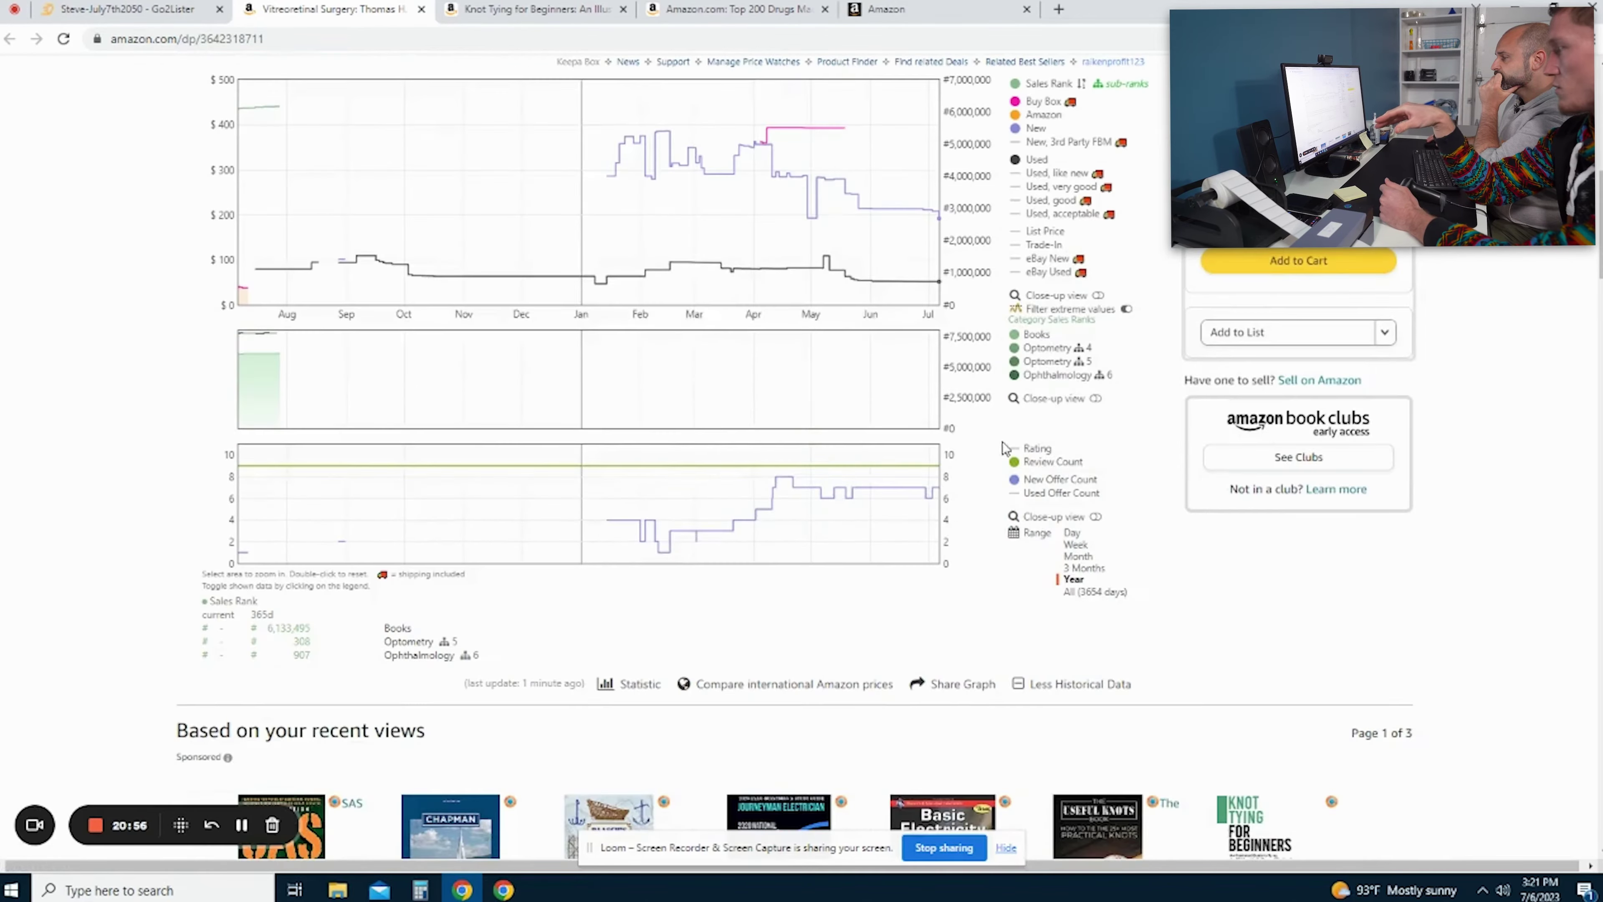
- Examine the book's all-time price history zoomed in from early 2022 onward, and return to the Go2Lister batch
click(1095, 591)
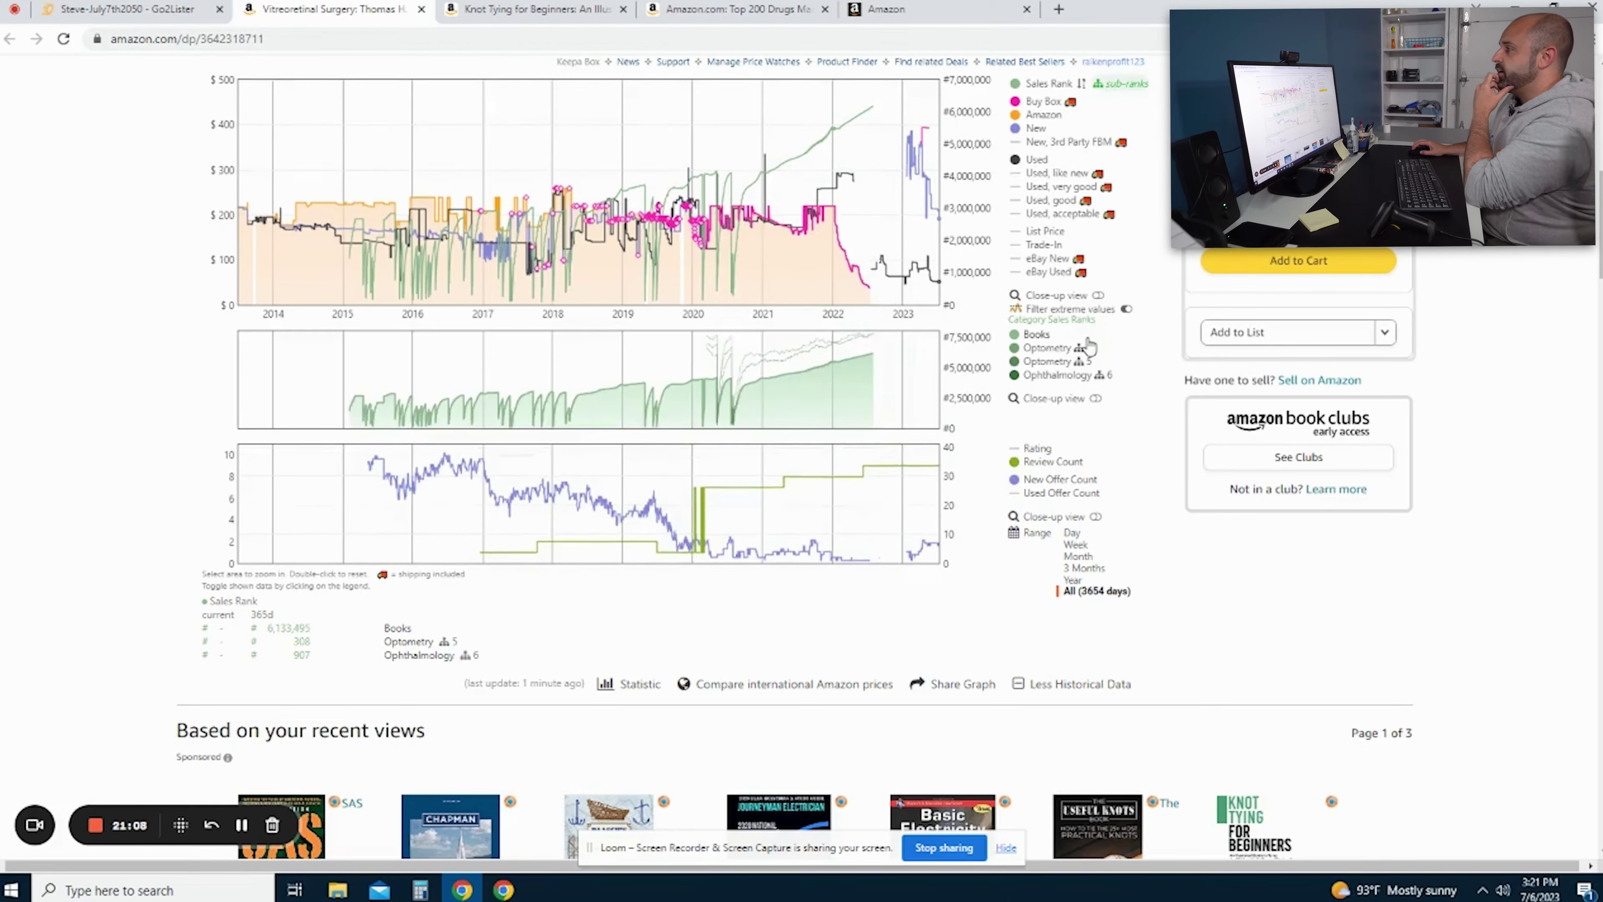
scroll(884, 380, up, 3)
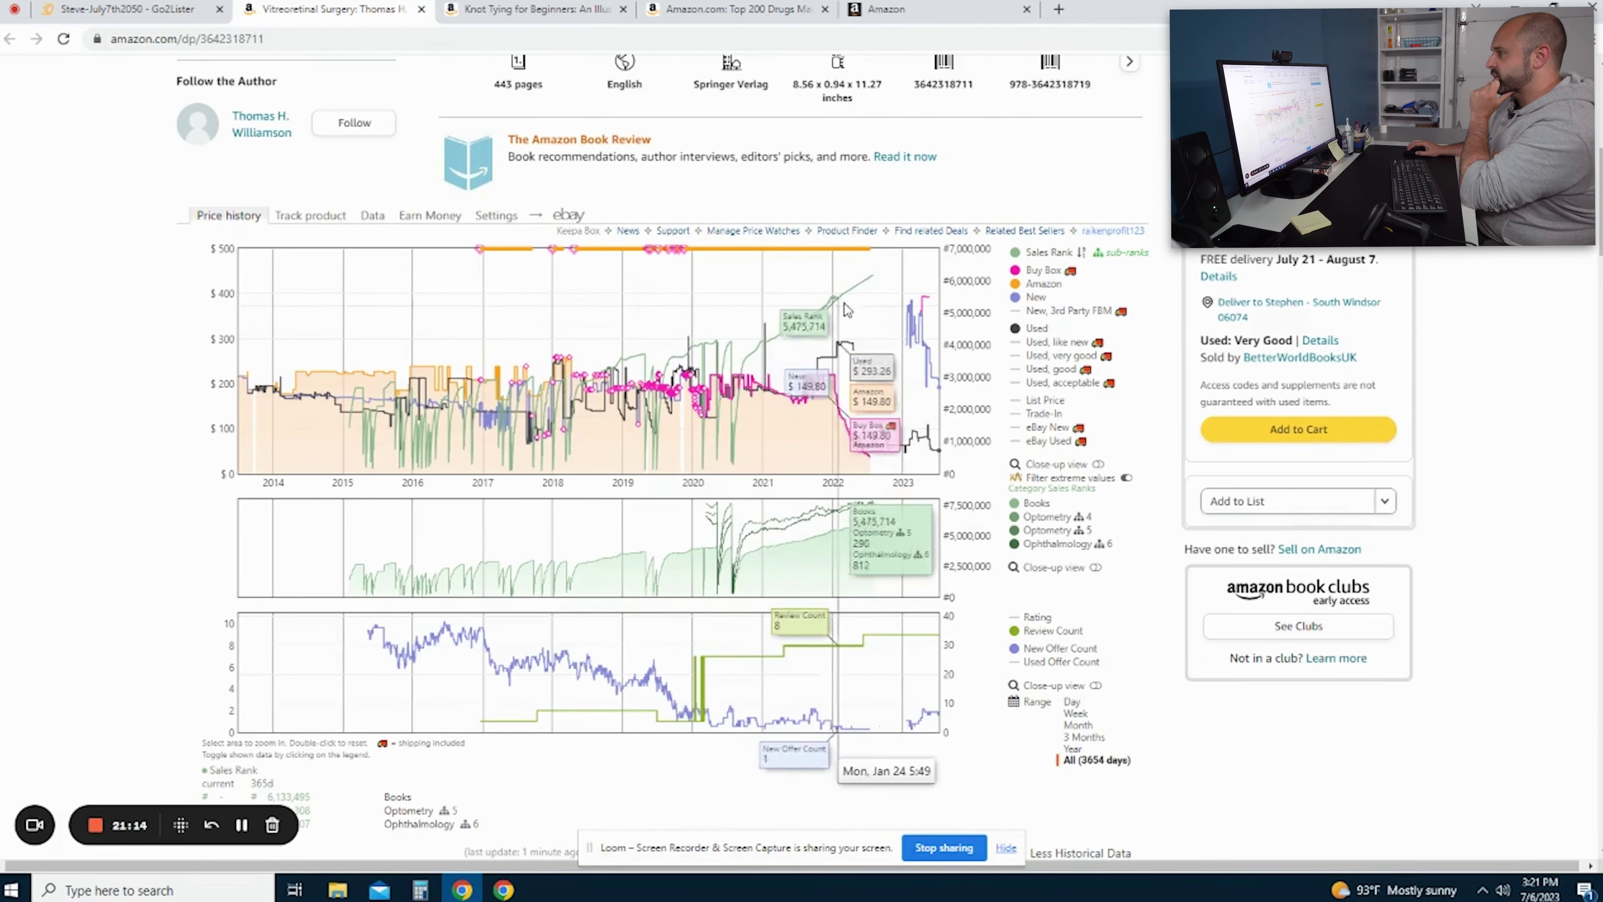
drag(840, 314, 972, 322)
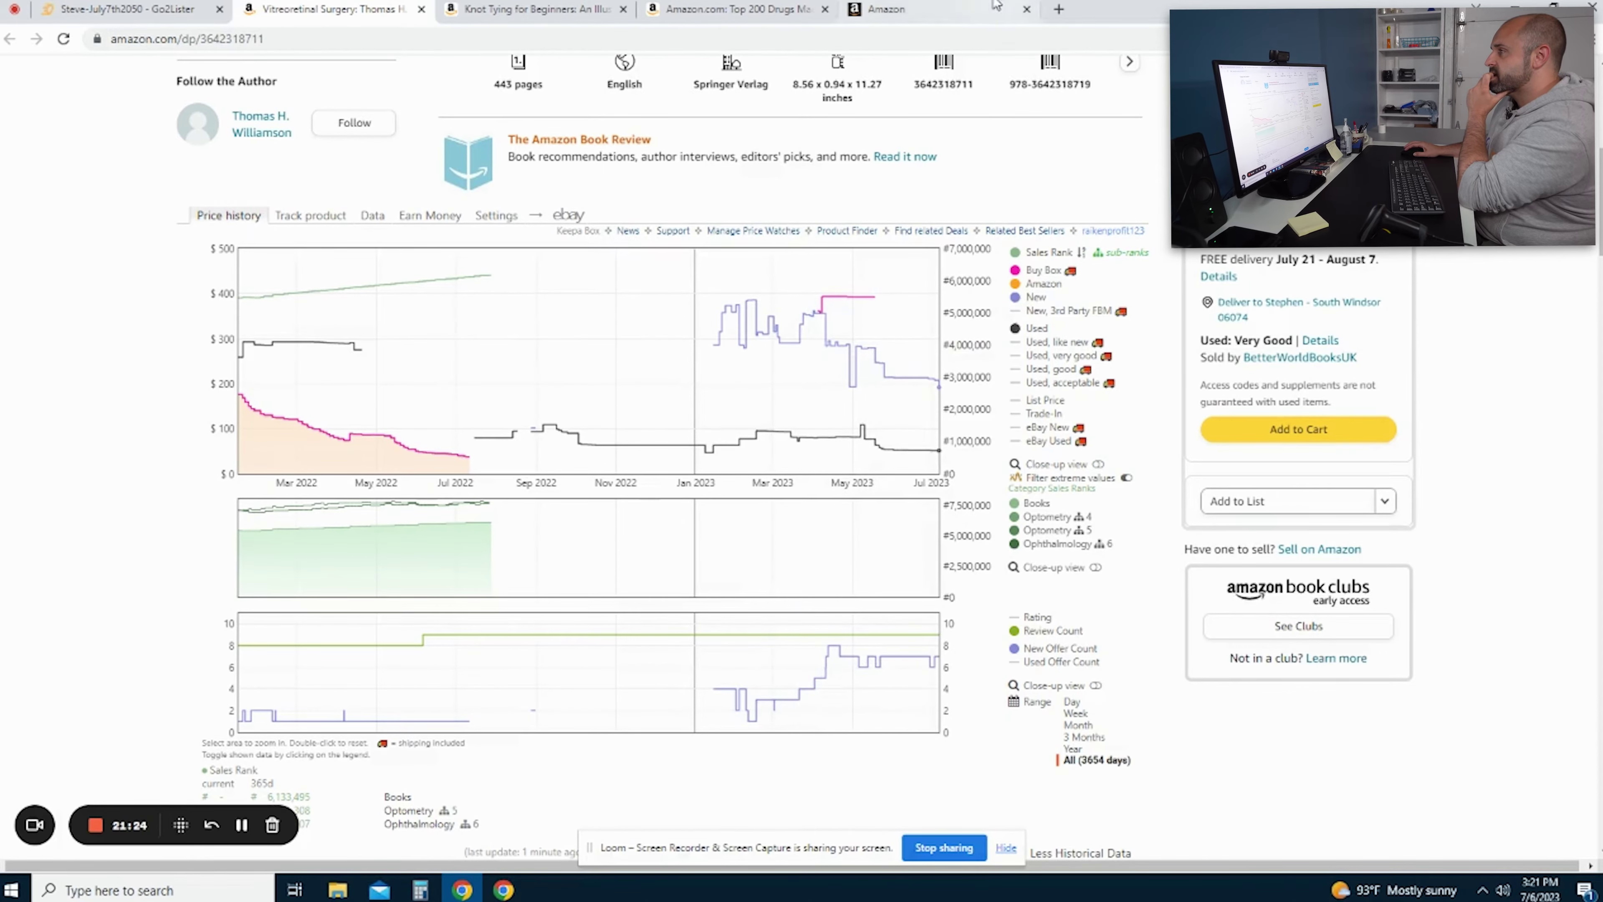
click(134, 14)
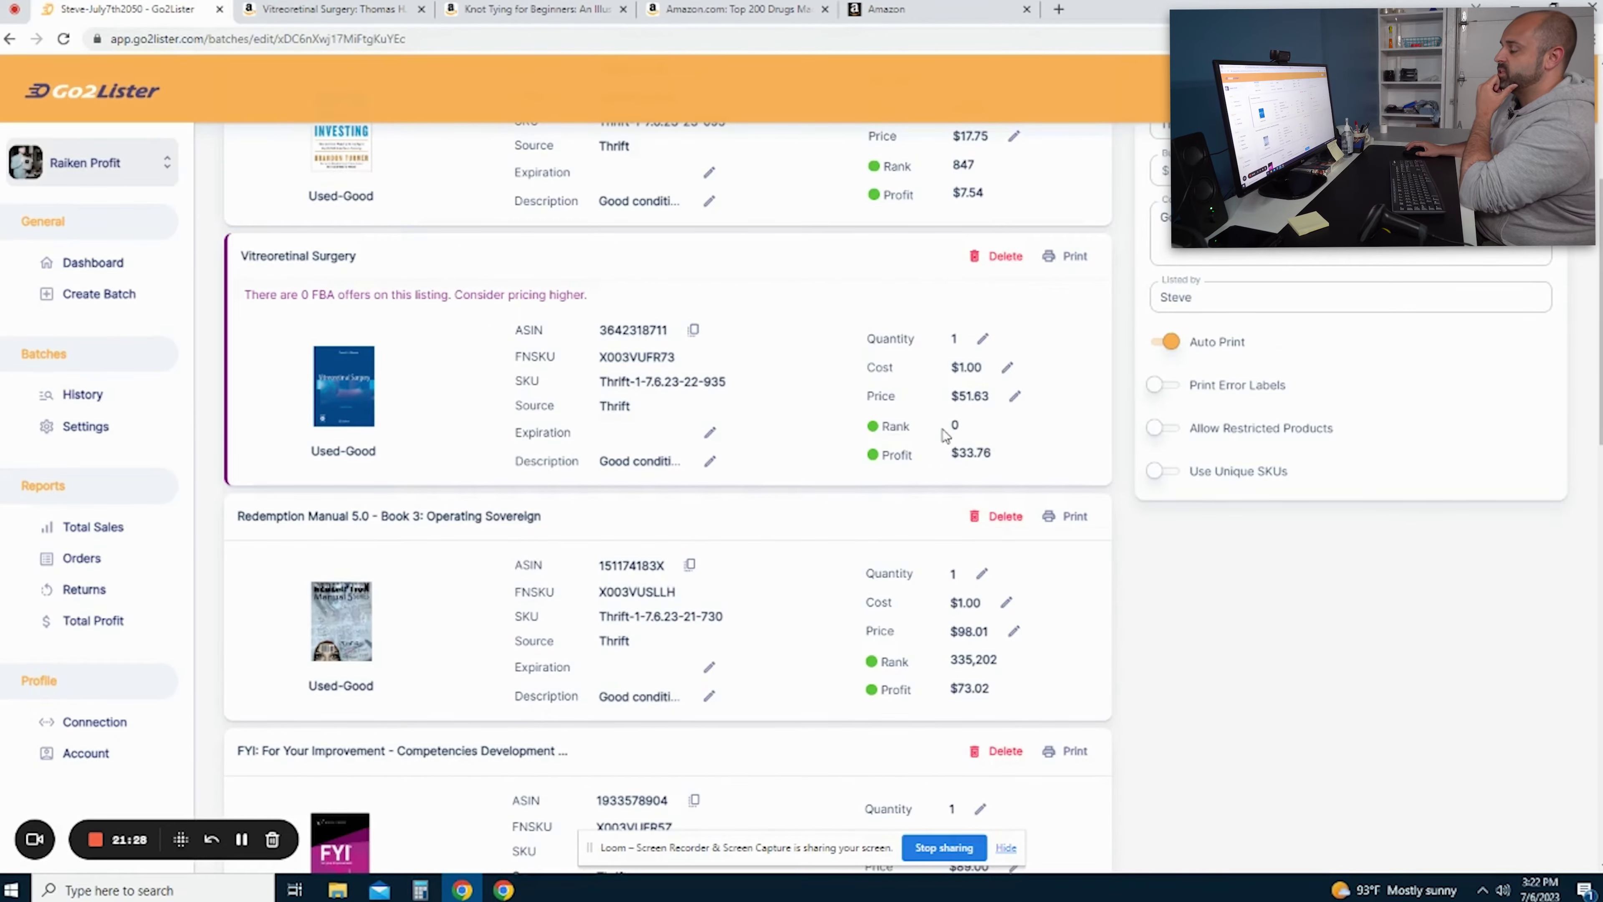
- Check the price, rank, profit and pricing alerts of every book in the batch, from Rental Property Investing to I Hear You
scroll(928, 449, up, 3)
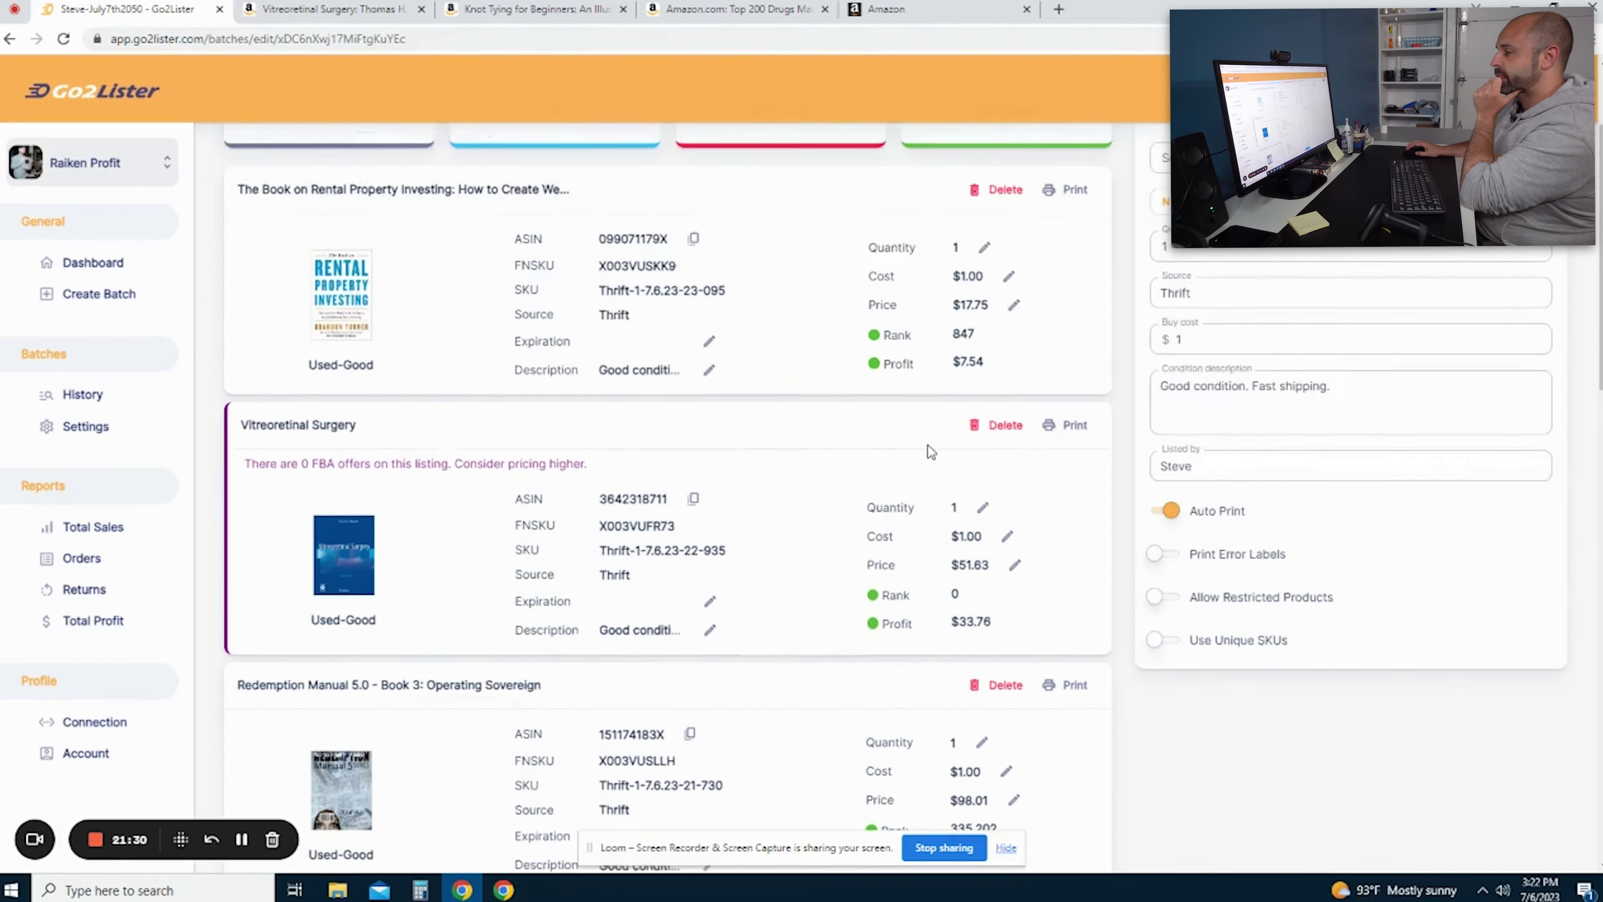
scroll(930, 451, down, 10)
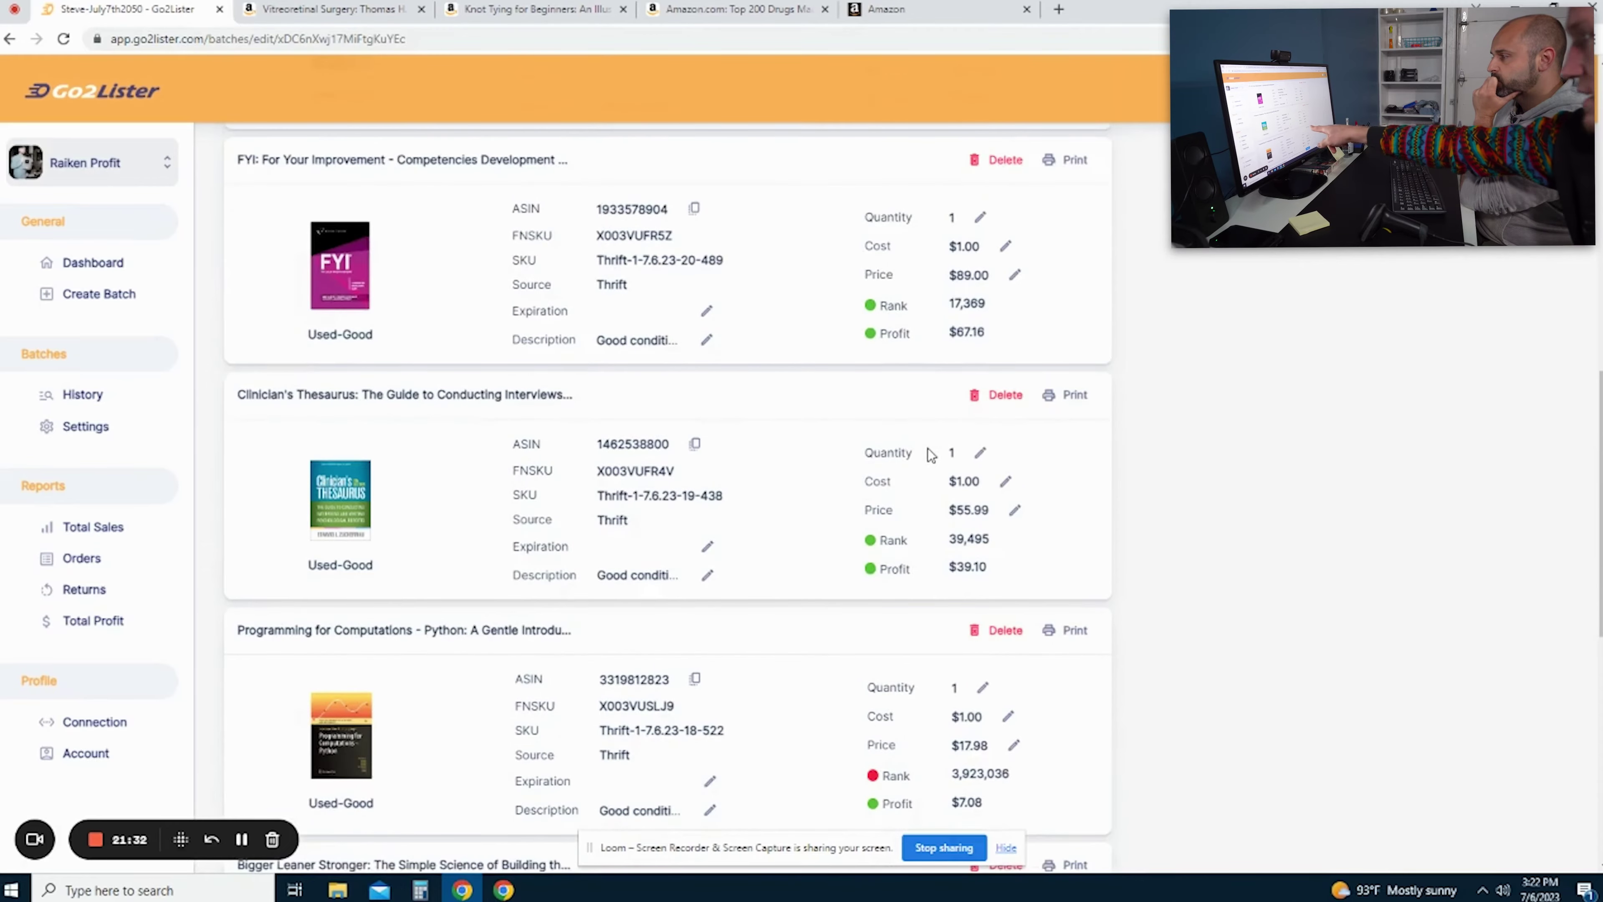
scroll(890, 514, down, 3)
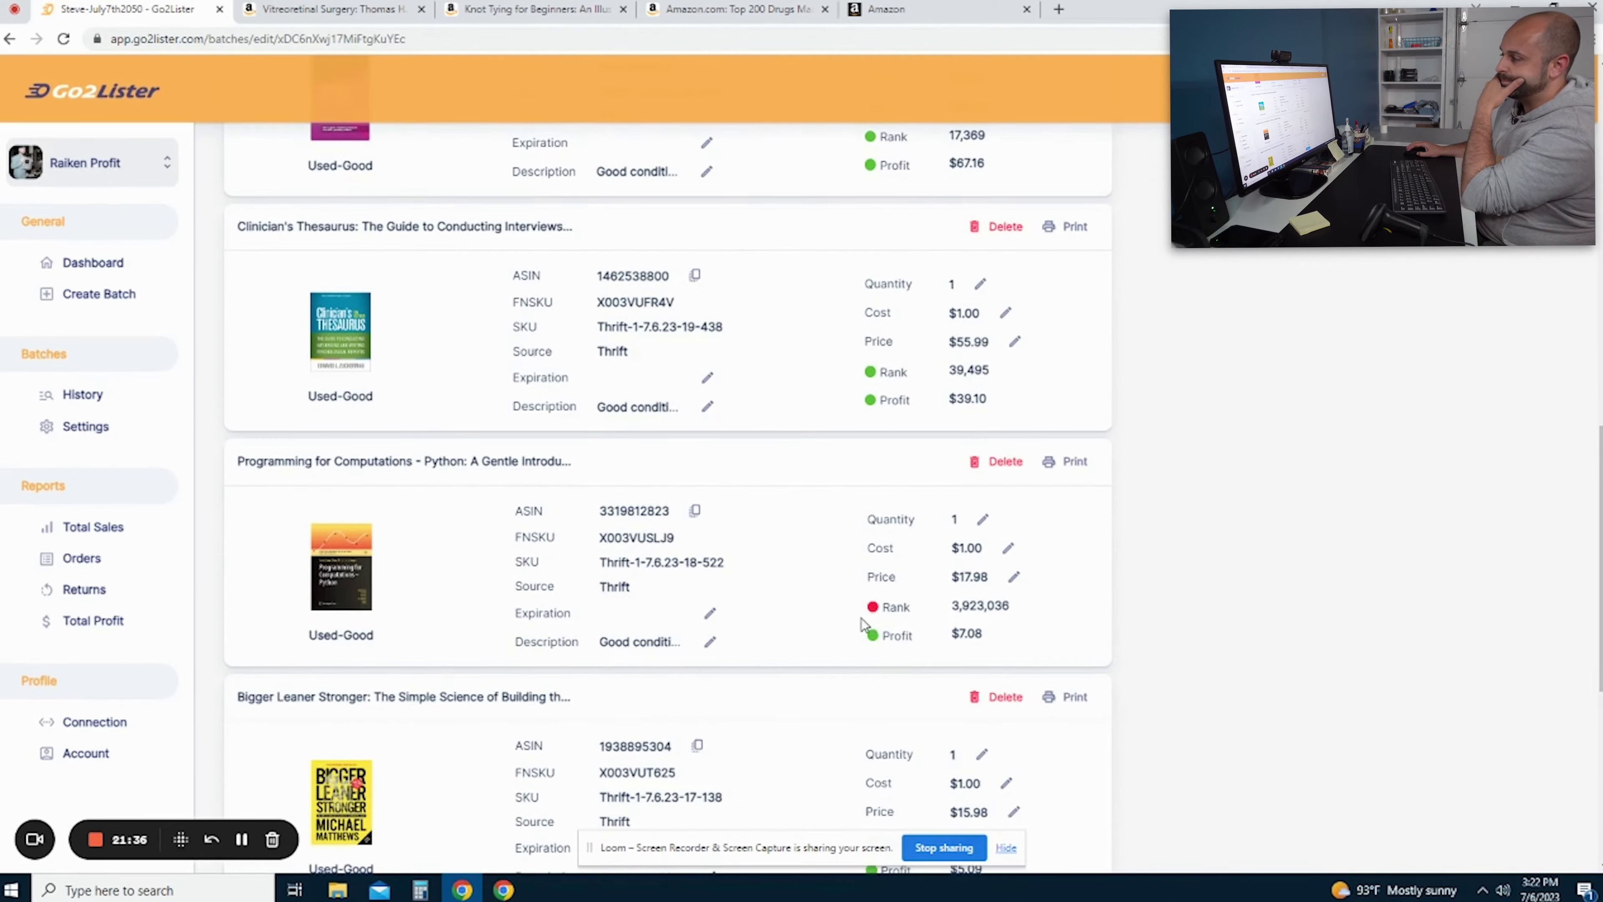
scroll(872, 590, down, 1)
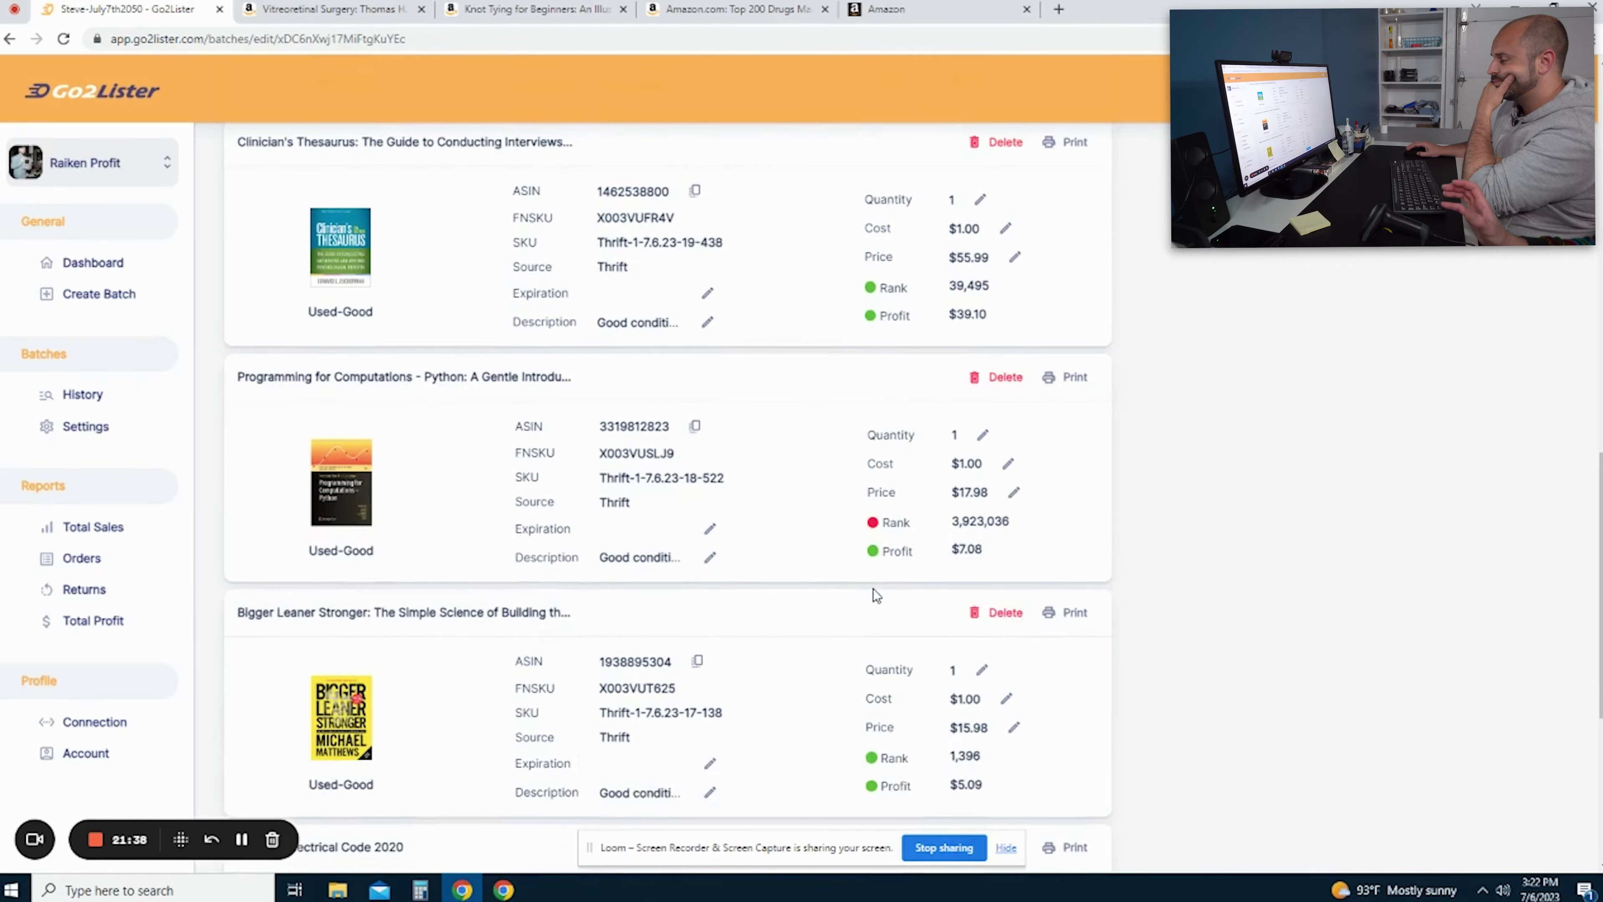
scroll(876, 595, down, 2)
scroll(855, 524, down, 2)
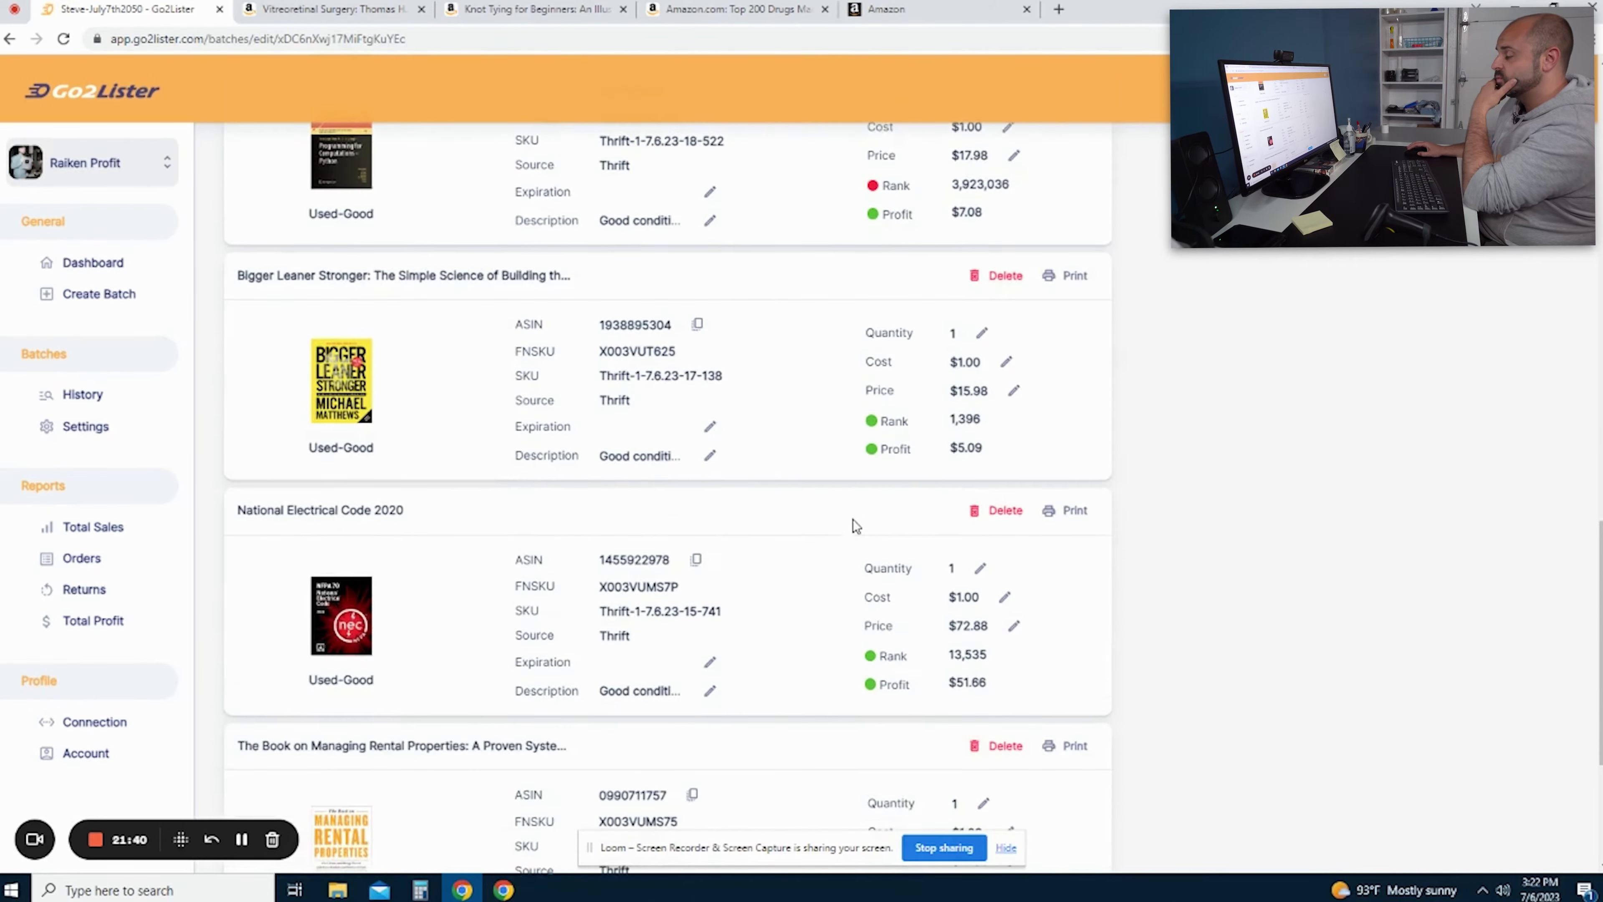
scroll(846, 540, down, 5)
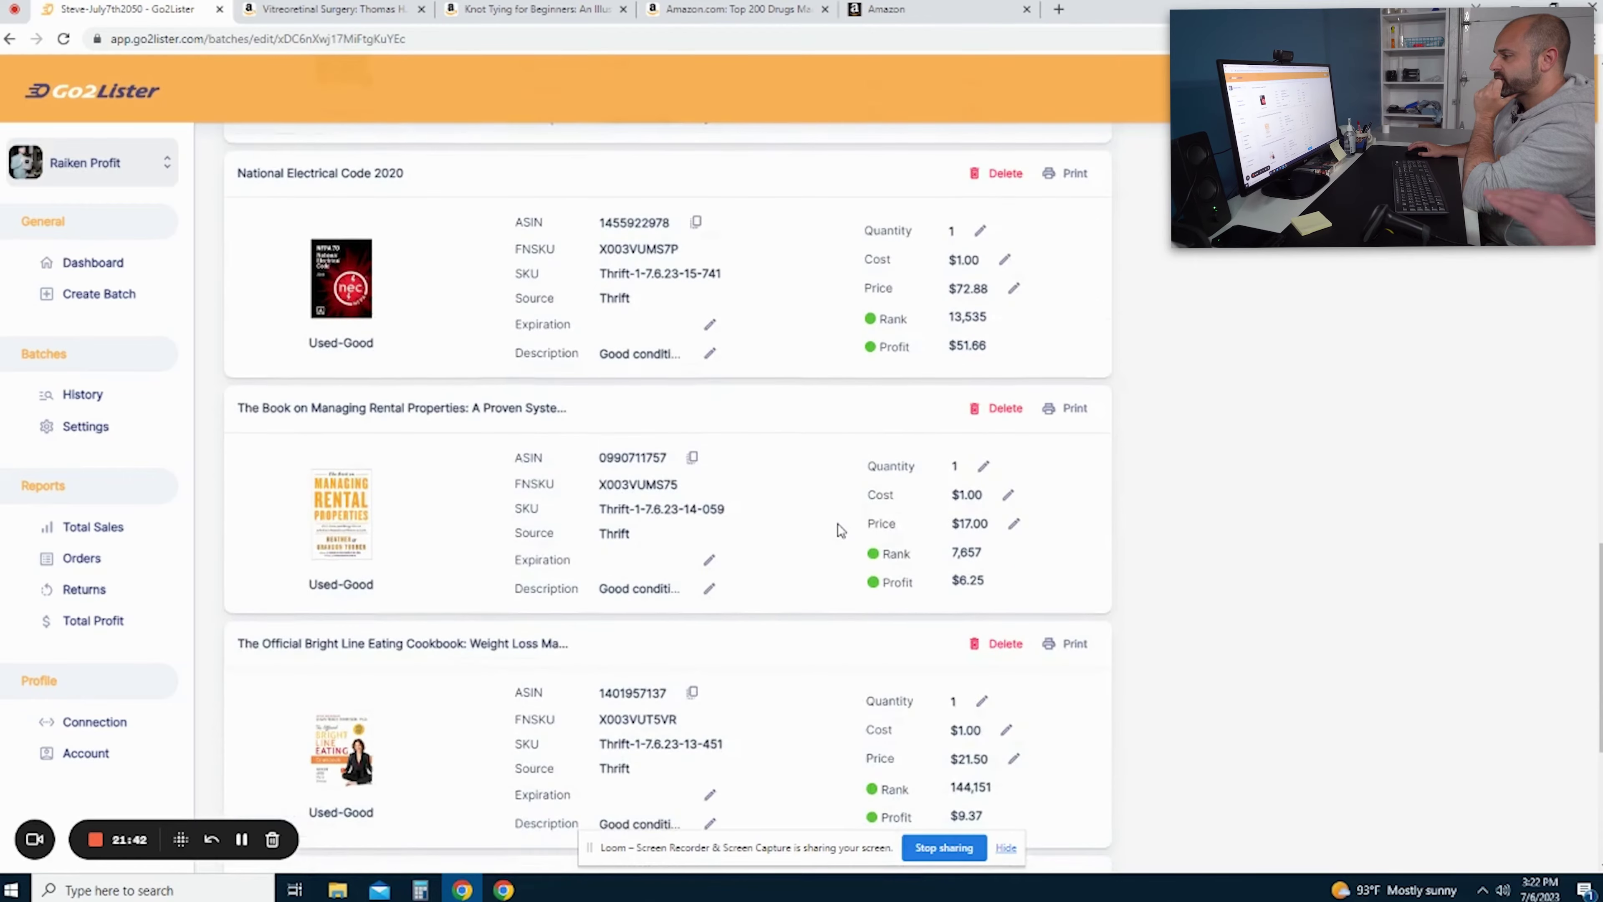
scroll(846, 534, down, 4)
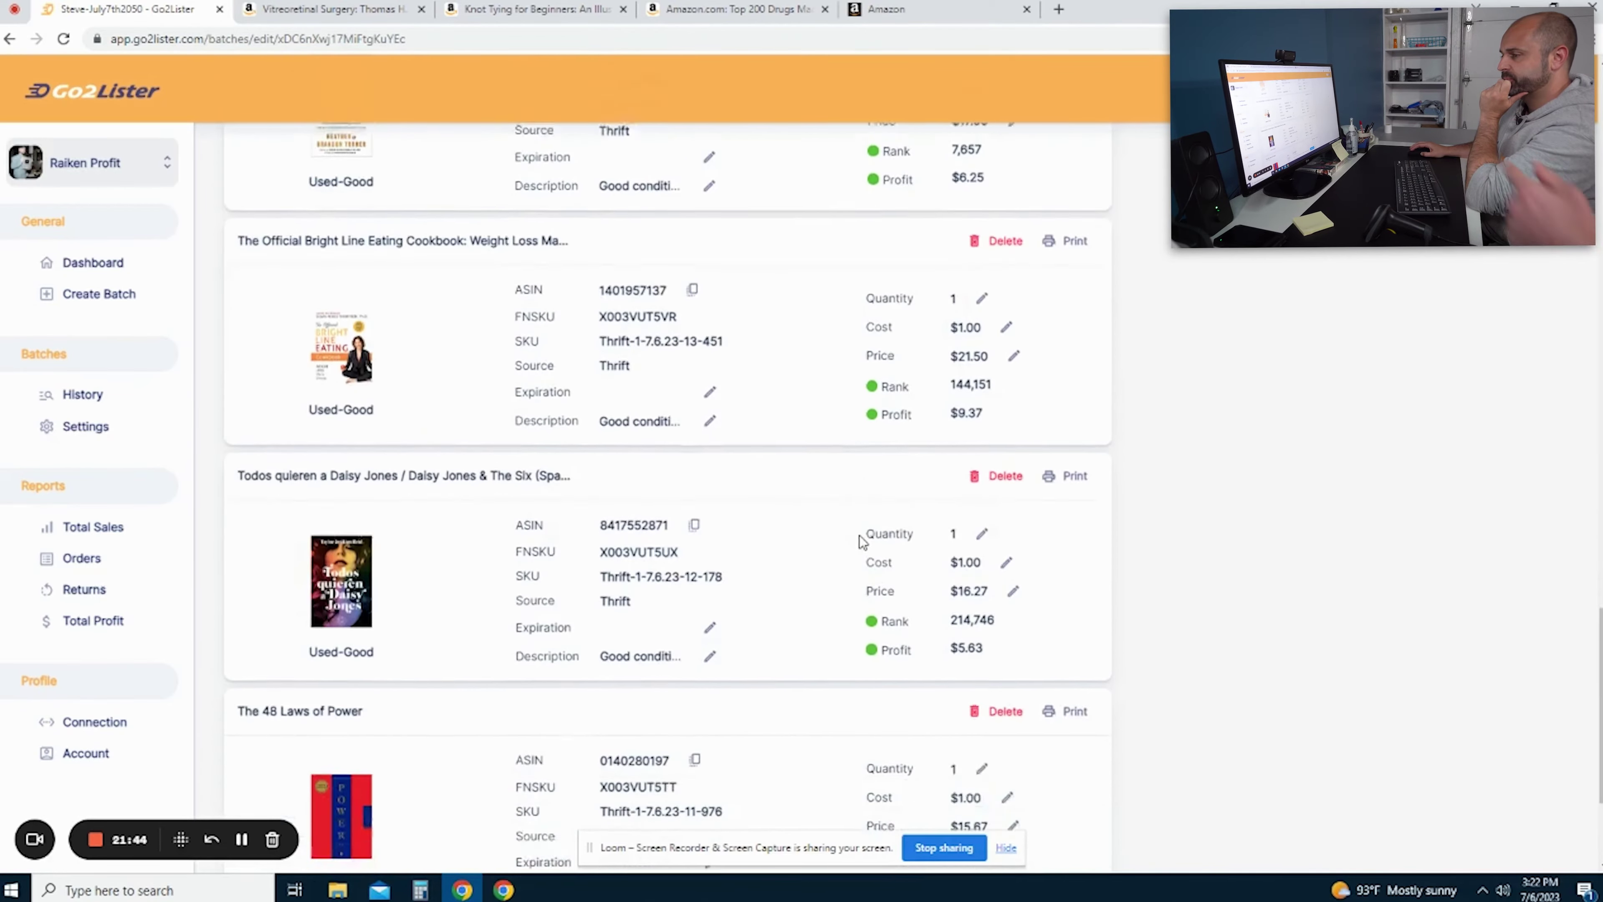
scroll(862, 542, down, 4)
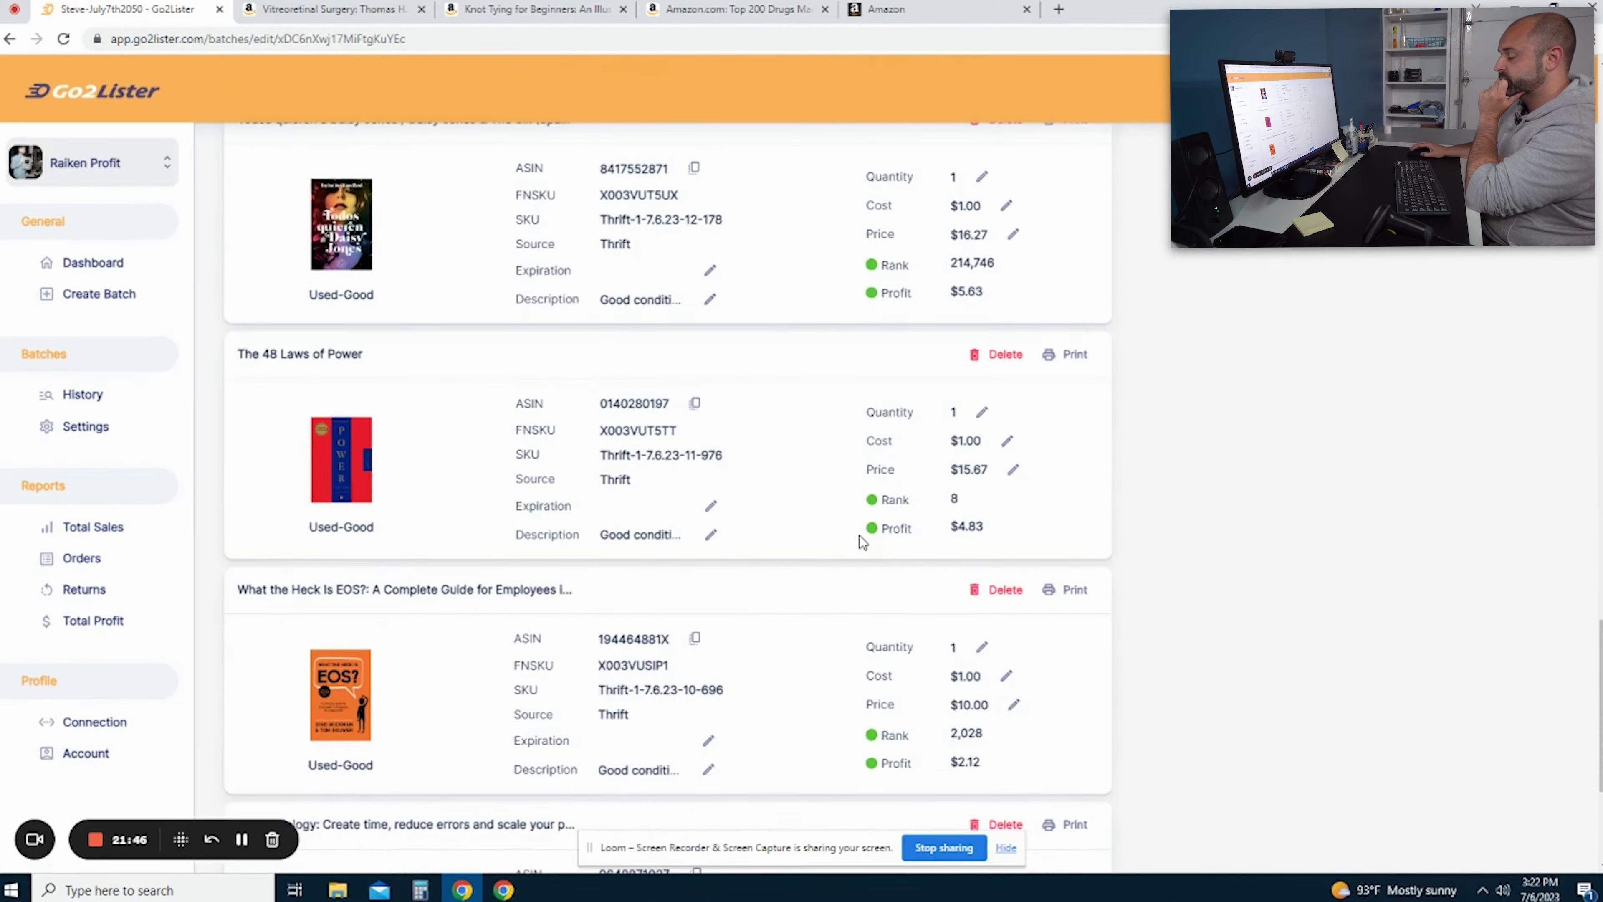
scroll(862, 541, down, 3)
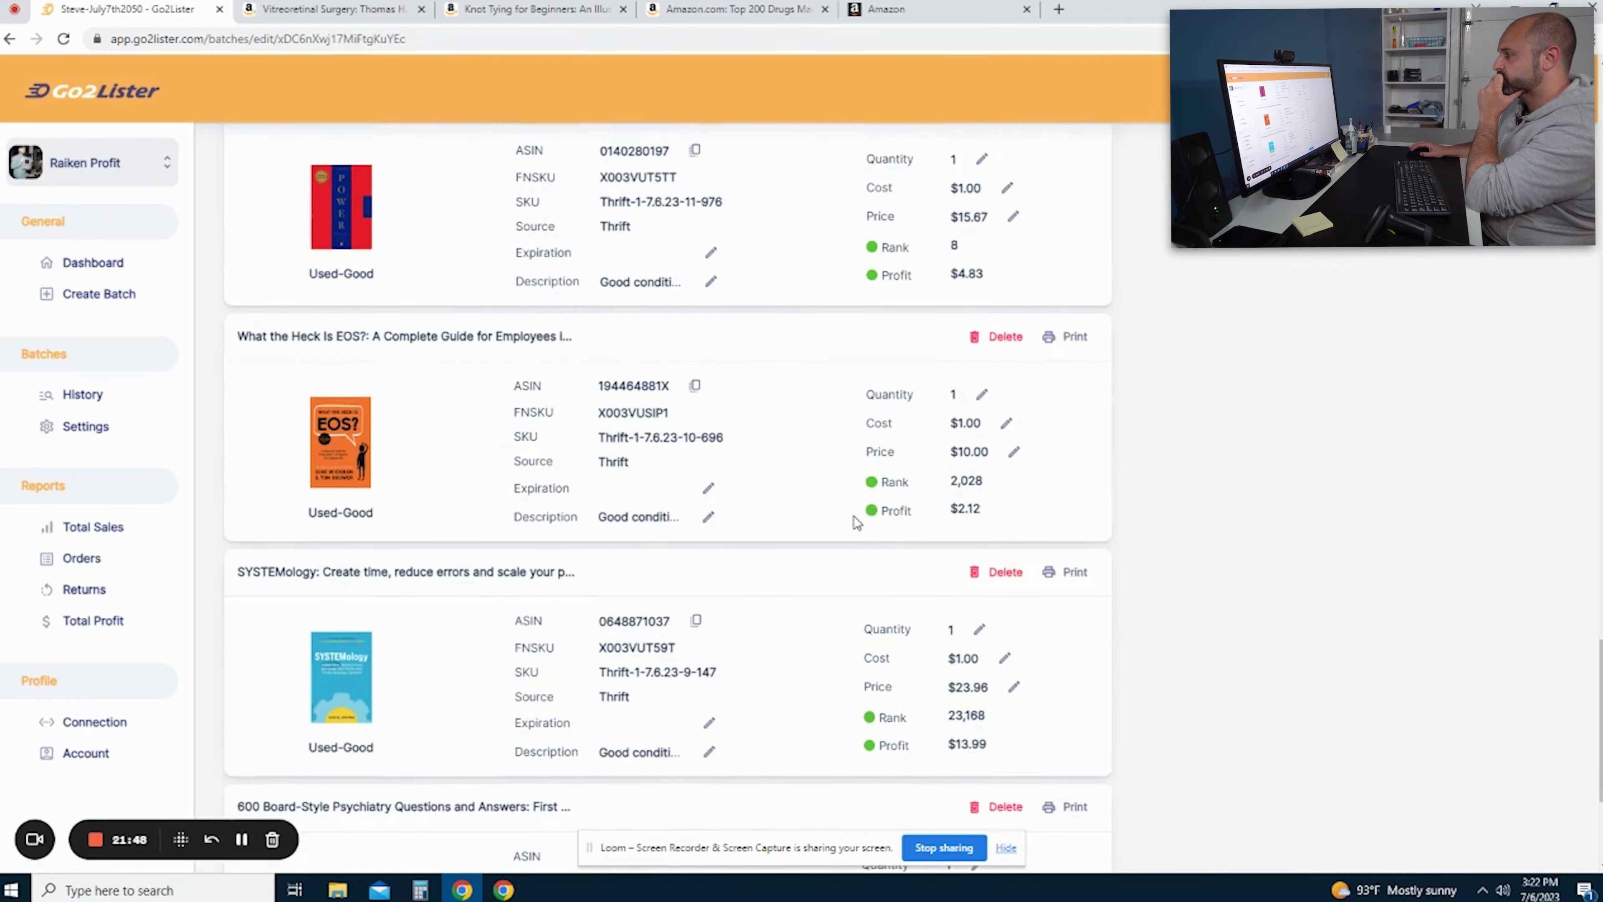
scroll(884, 543, down, 4)
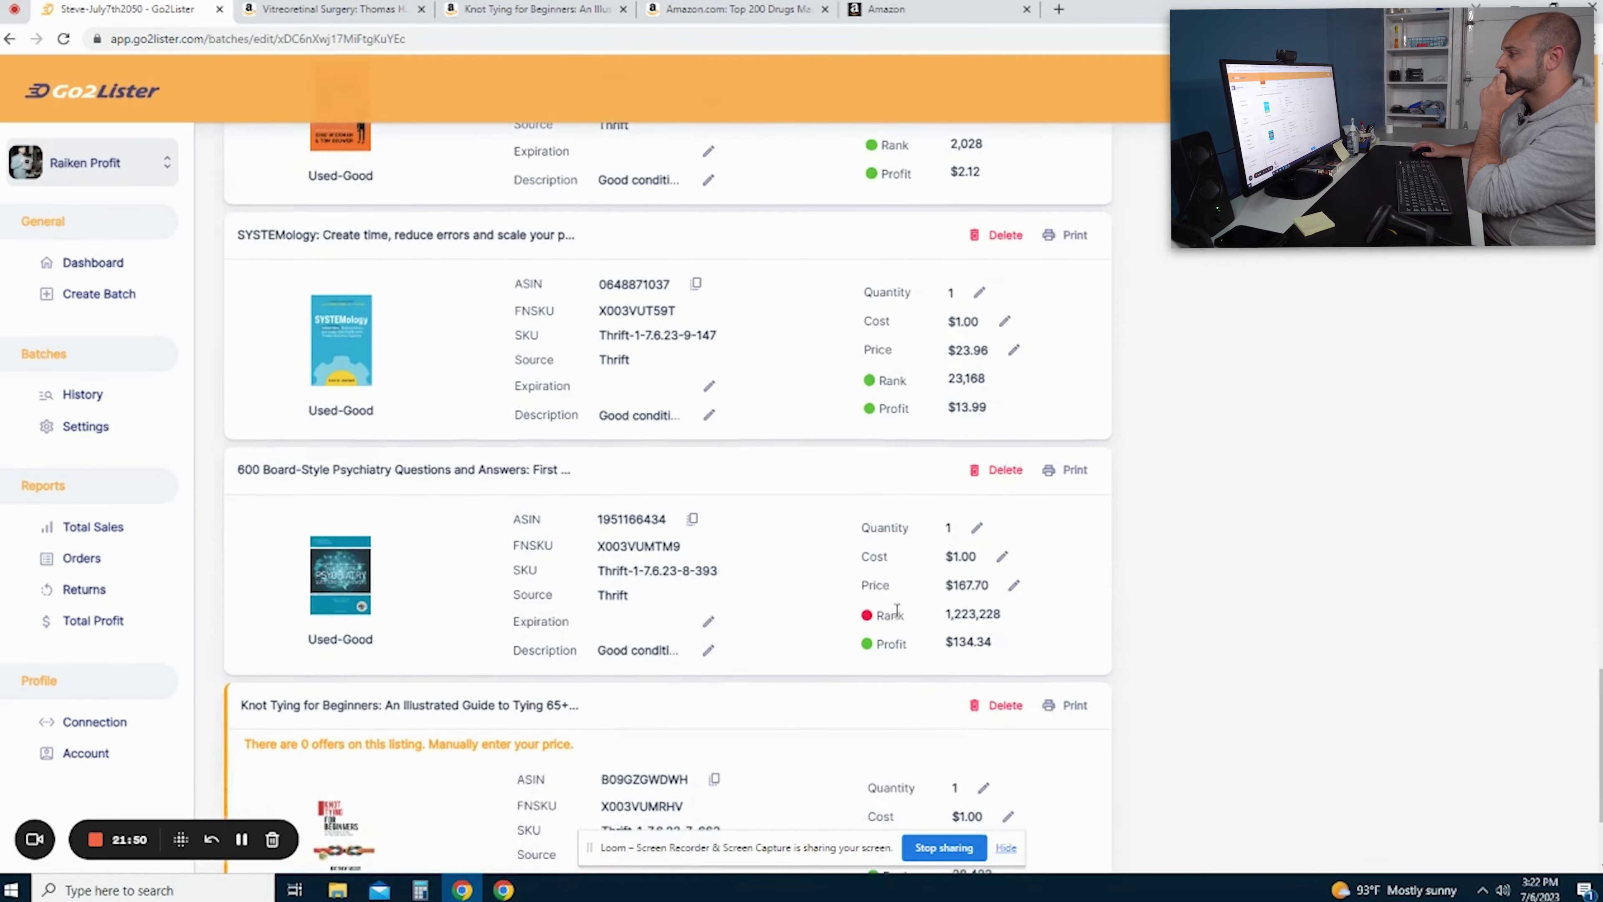
scroll(887, 629, down, 3)
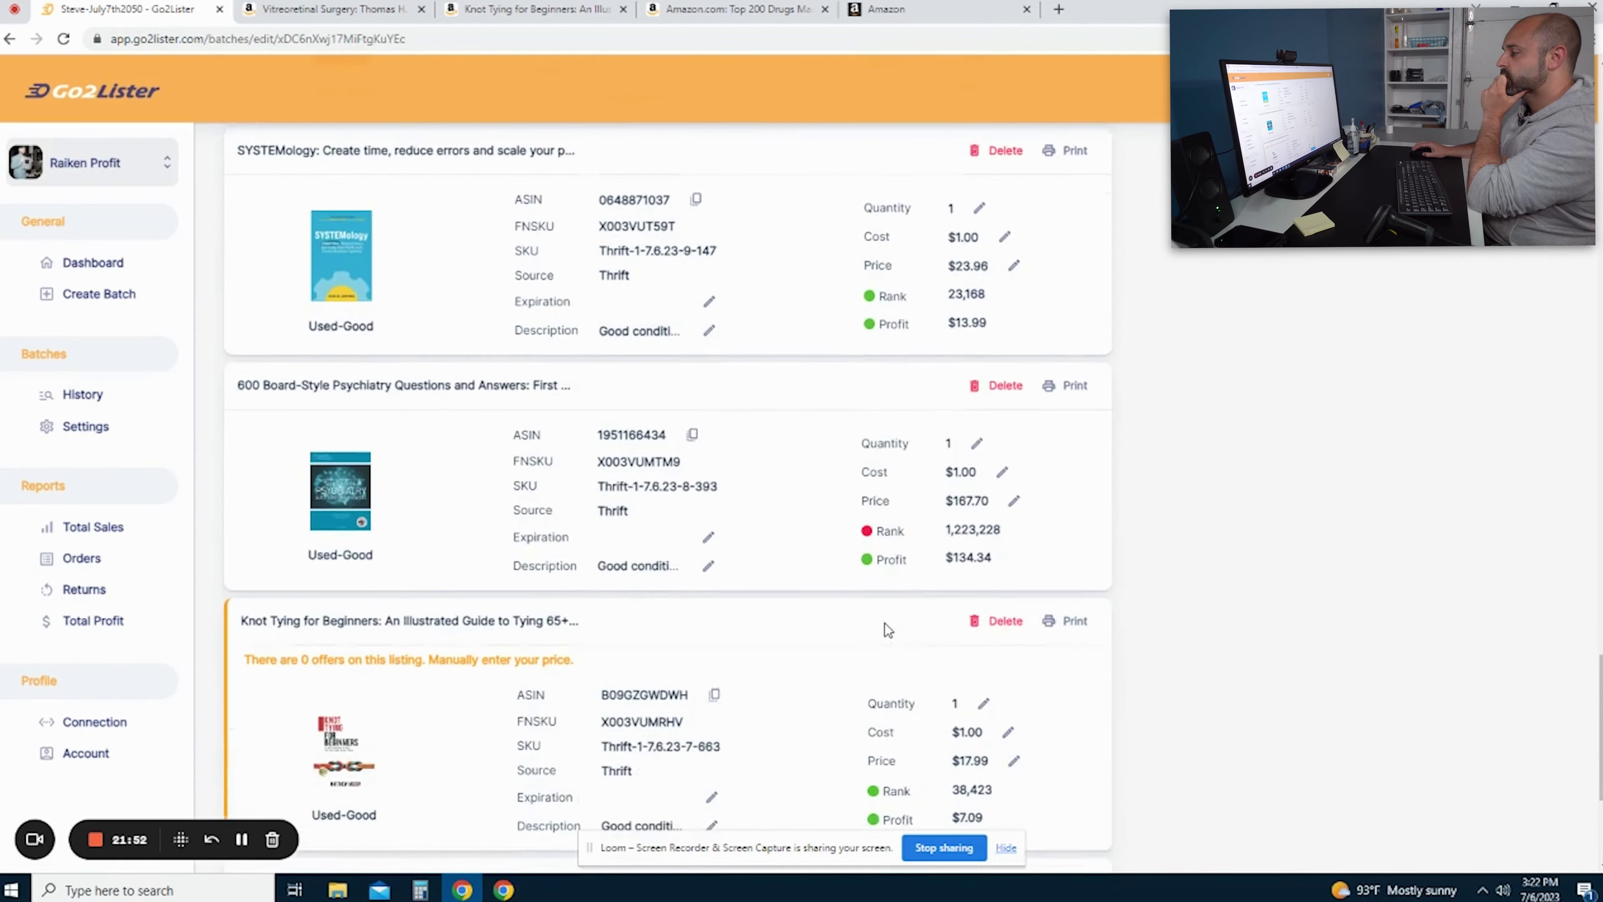
scroll(690, 605, down, 2)
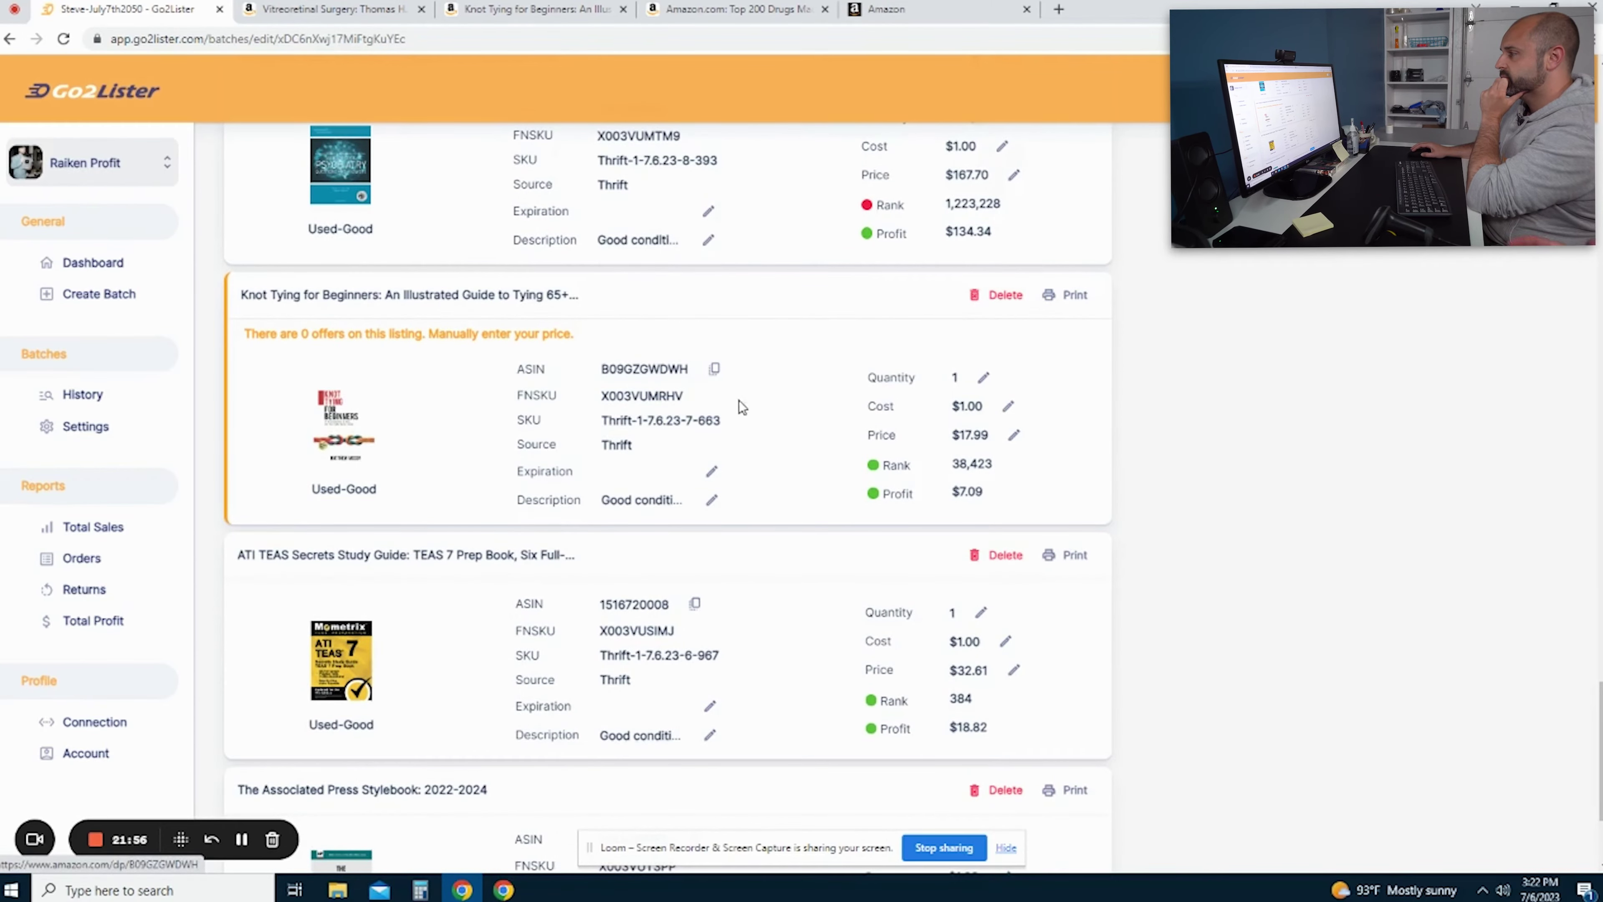
scroll(750, 410, down, 1)
scroll(795, 423, down, 2)
scroll(837, 437, down, 10)
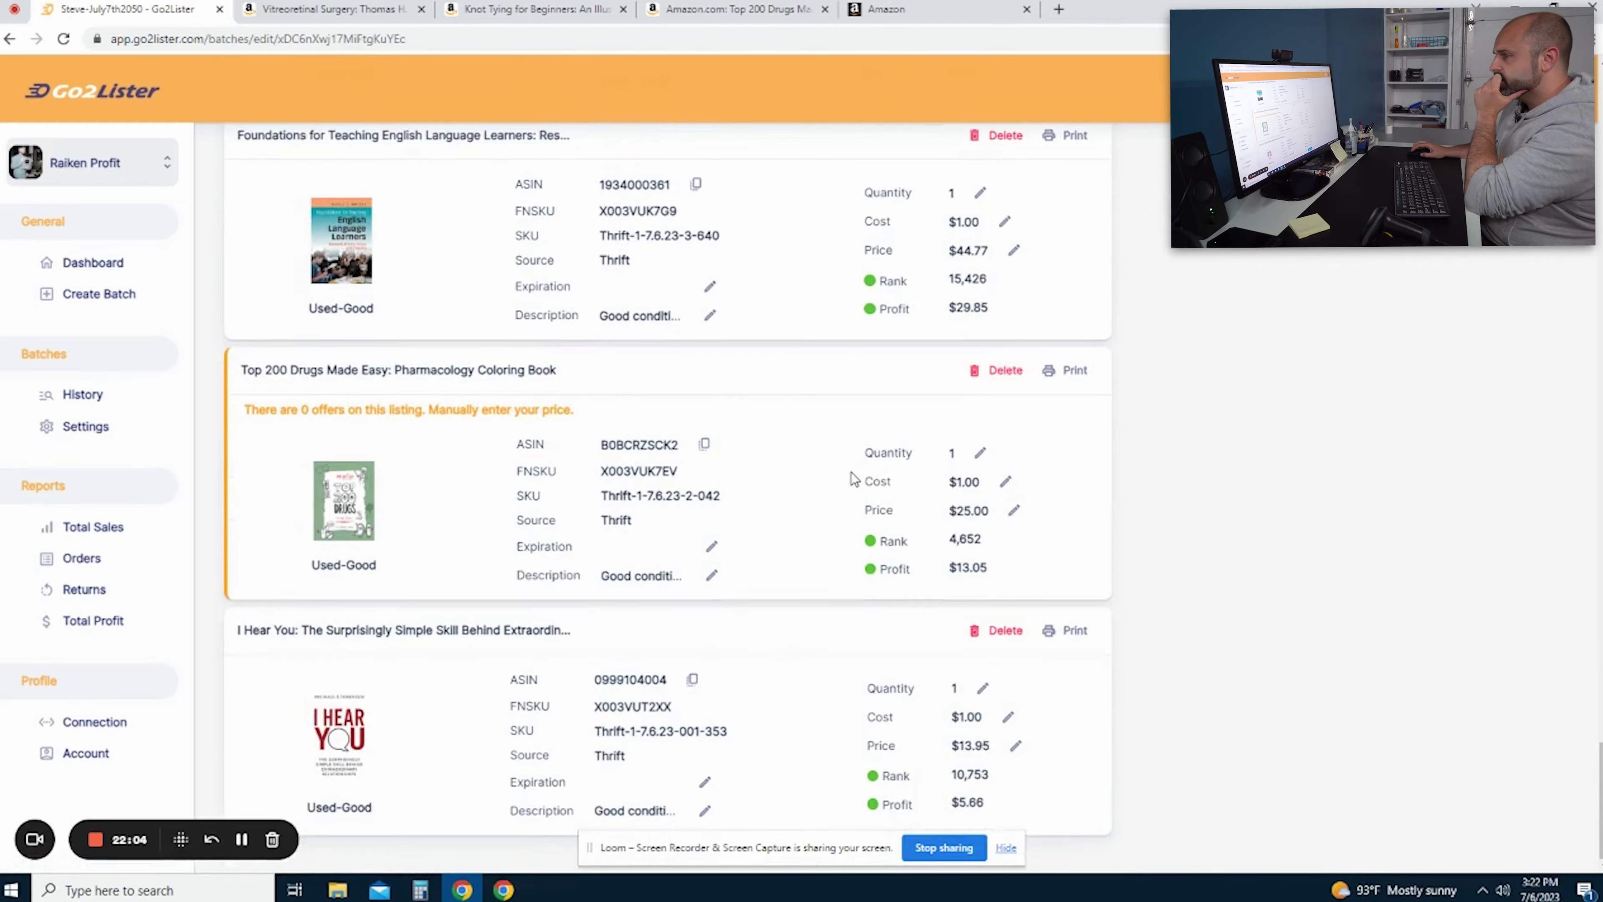
scroll(849, 483, up, 14)
scroll(849, 511, up, 20)
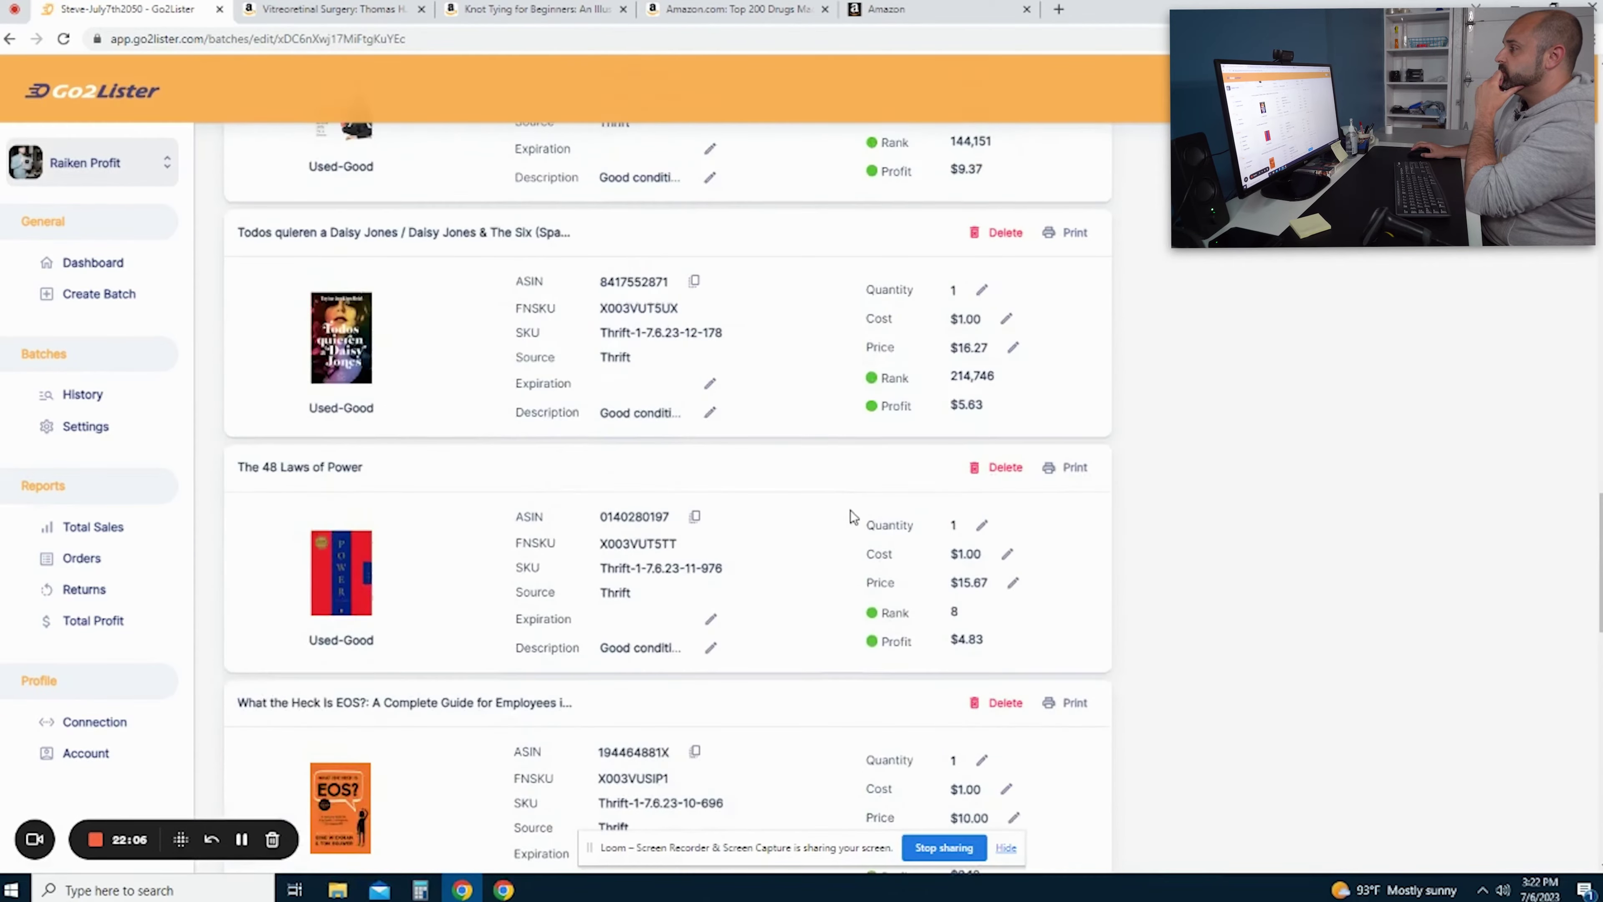
scroll(846, 509, up, 9)
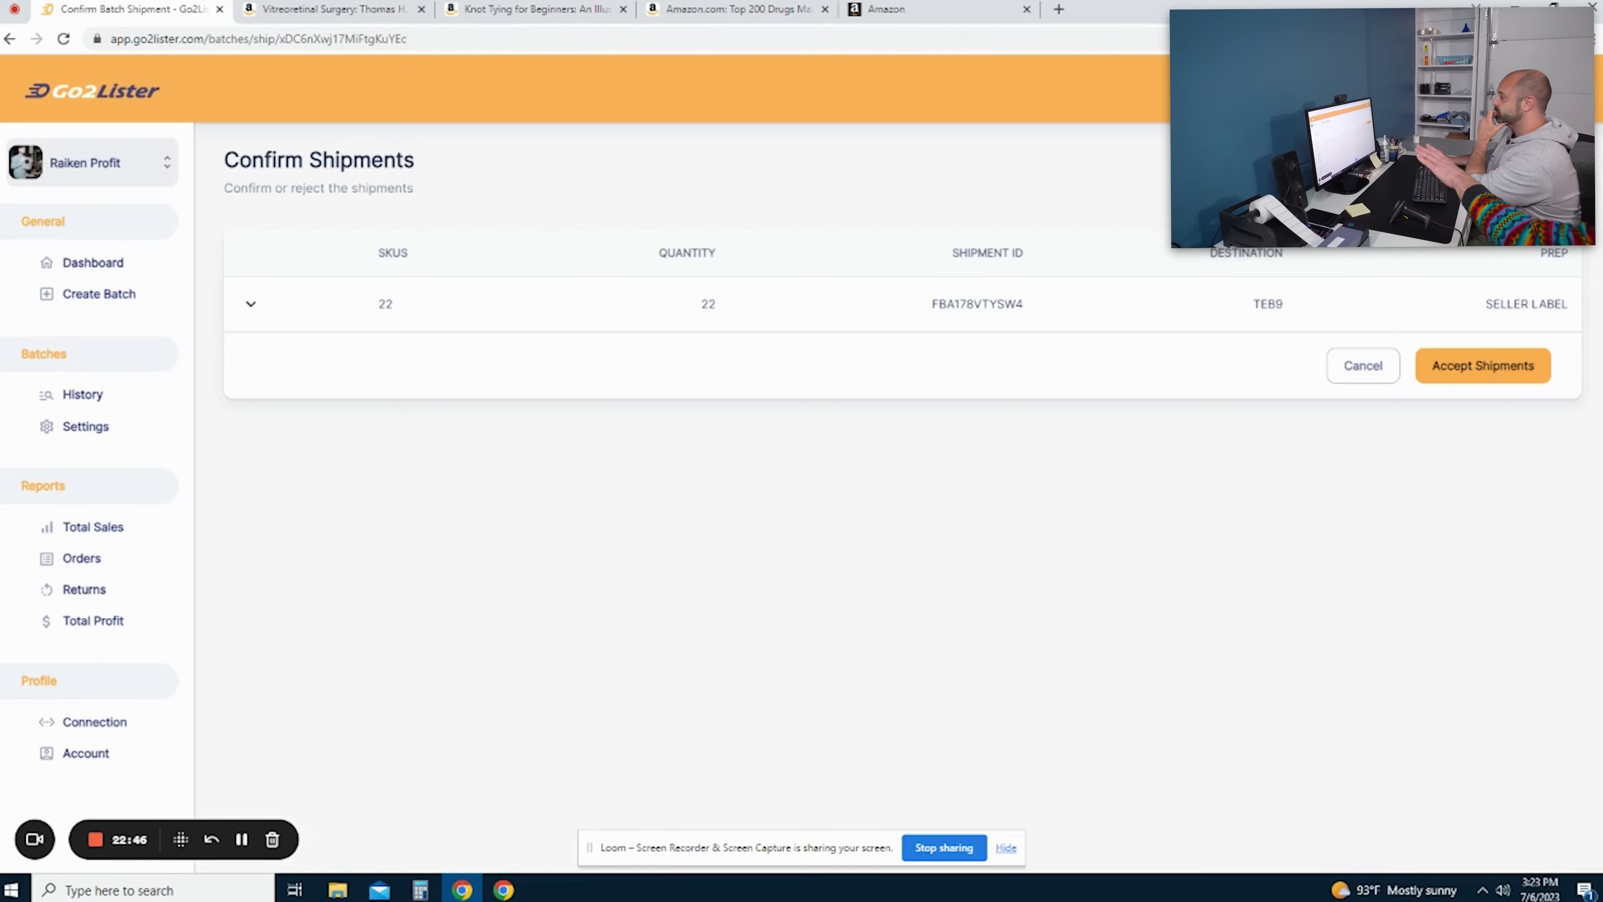
- Expand the TEB9 shipment on the confirmation page, review its full item list, and collapse it again
click(254, 306)
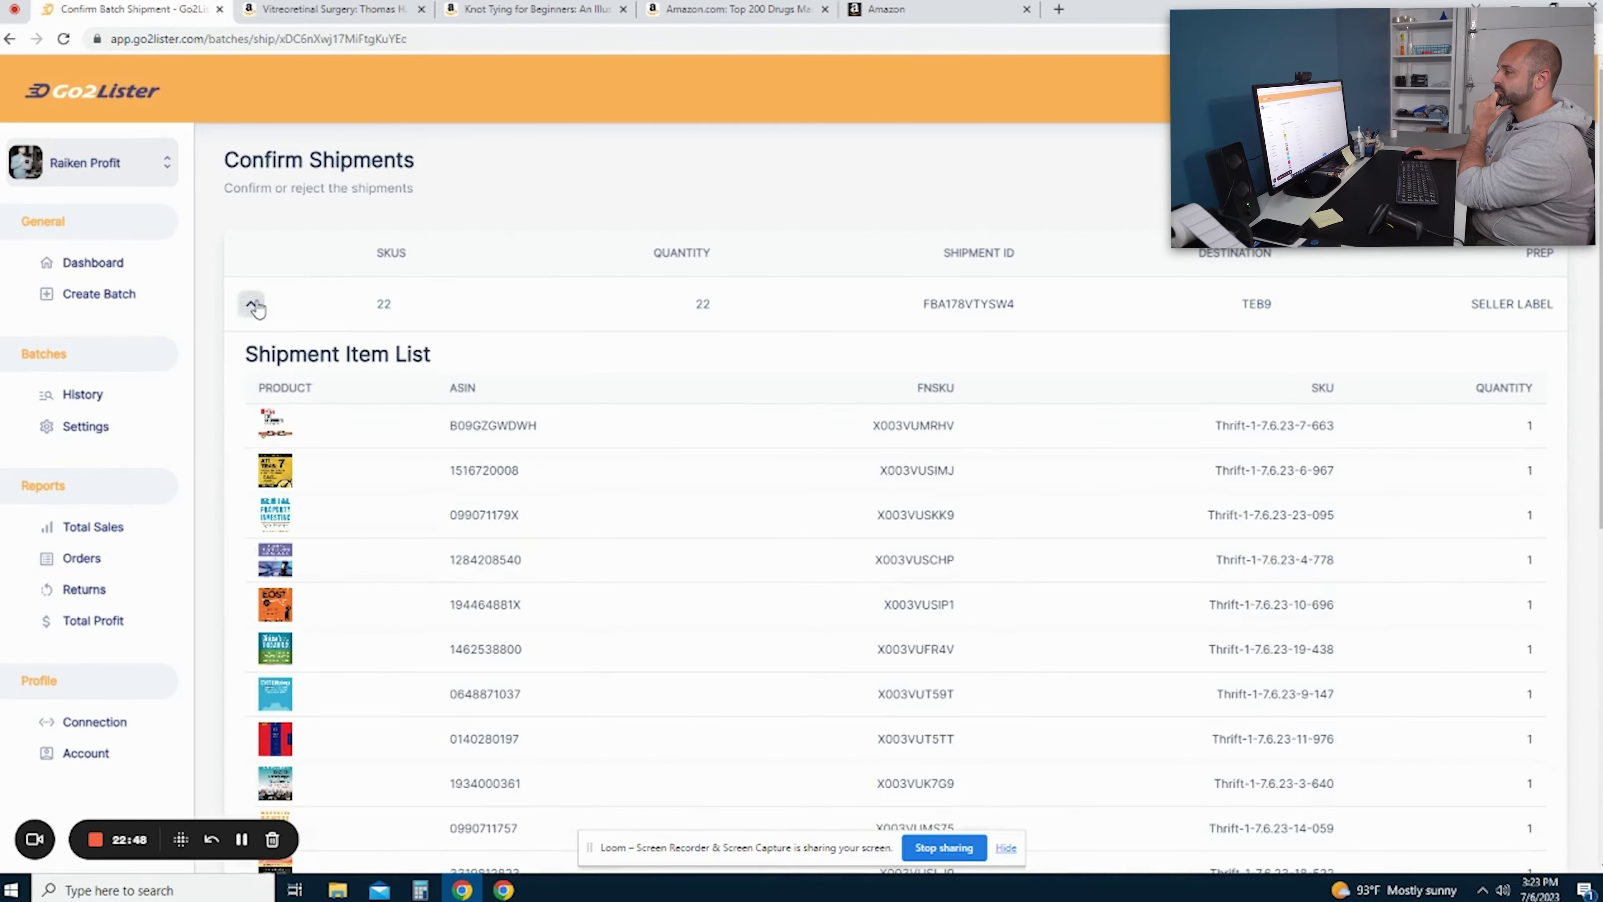
scroll(476, 423, down, 5)
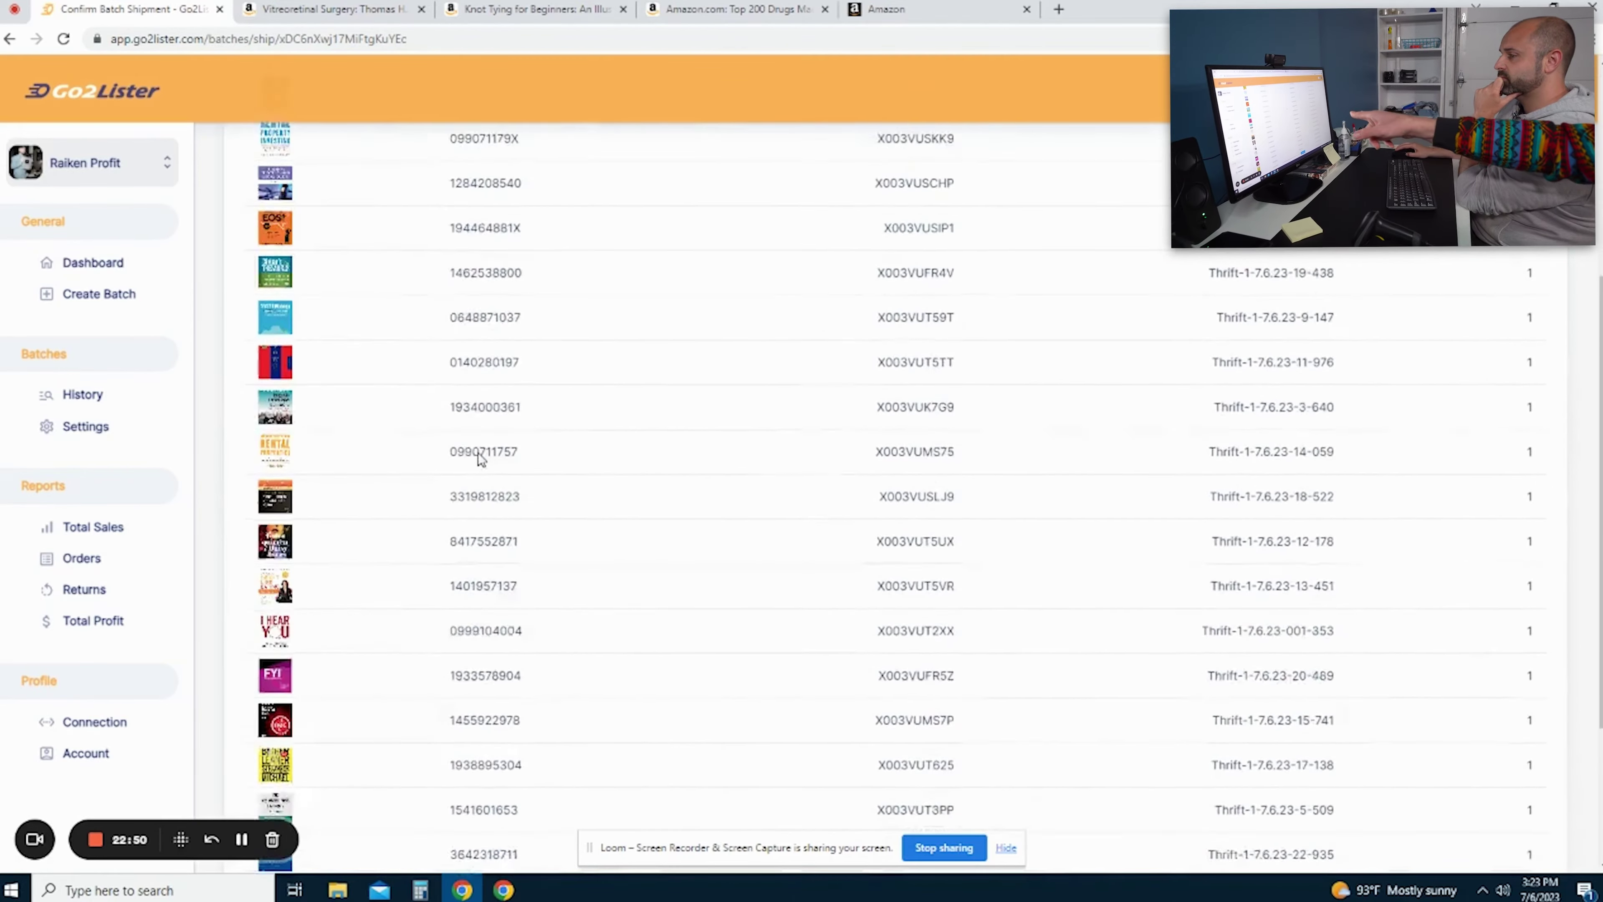
scroll(481, 459, down, 2)
scroll(479, 467, up, 10)
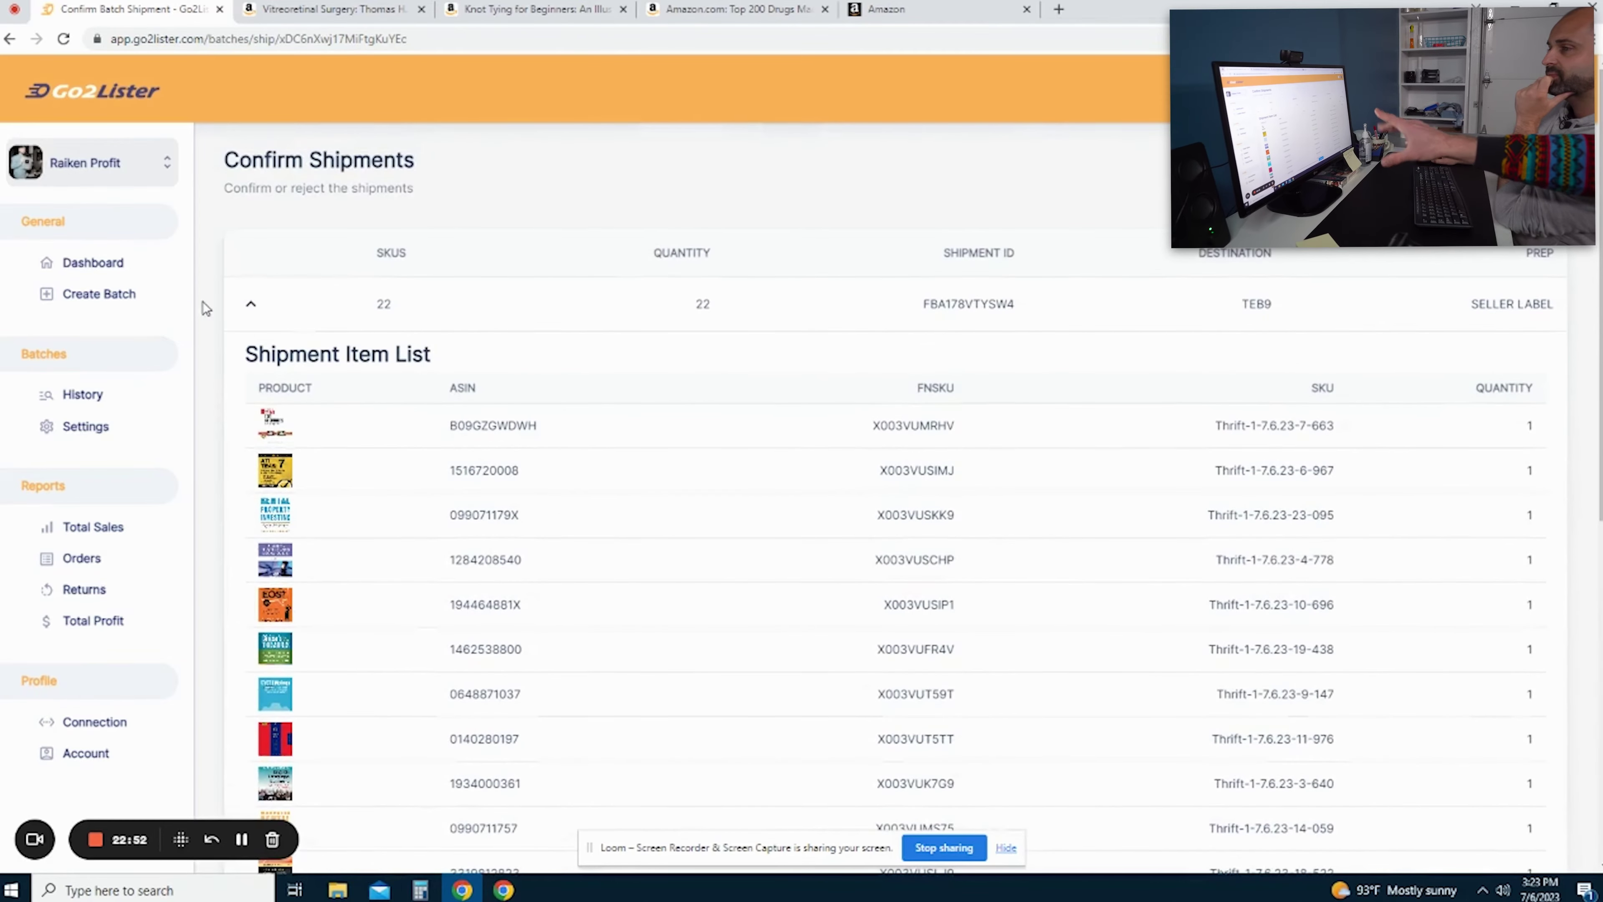
click(252, 312)
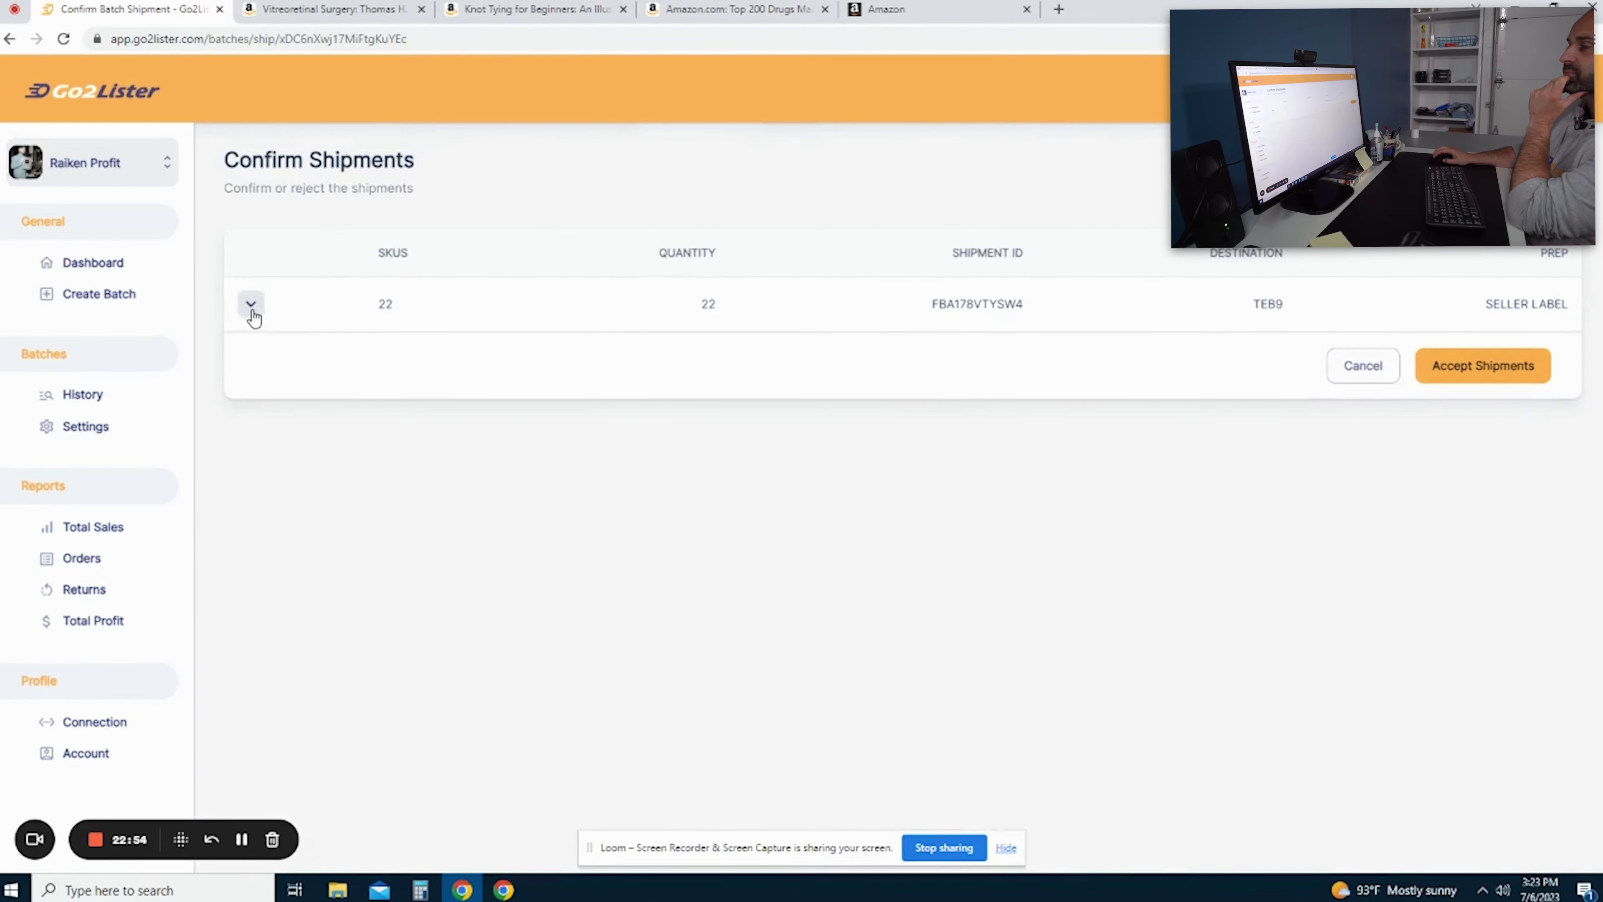